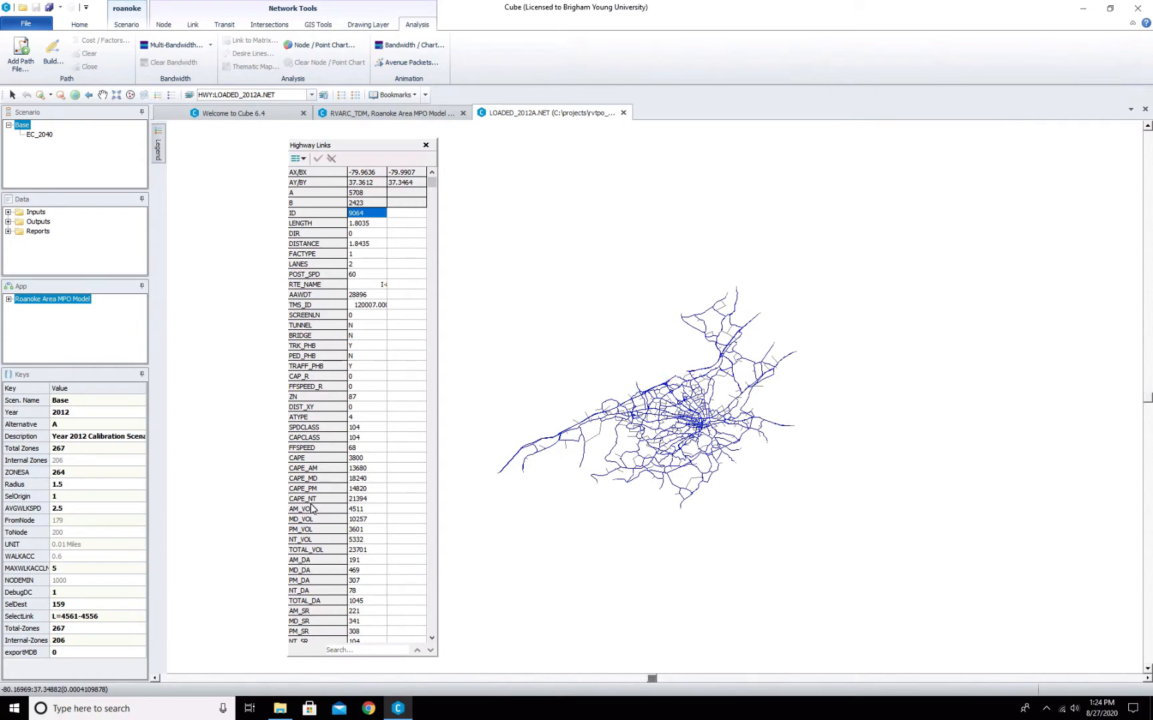
- Inspect the selected link's attribute values such as volumes and trip counts, then close the link attribute window
left_click(360, 509)
left_click(358, 591)
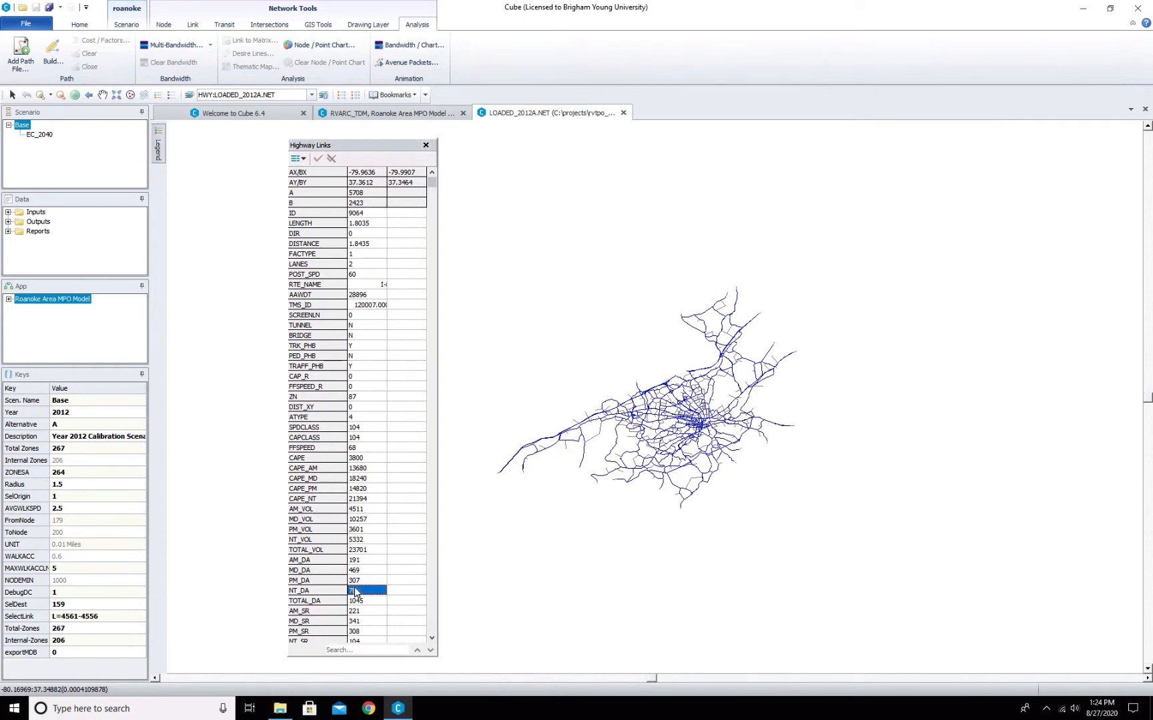
left_click(360, 631)
left_click(432, 639)
left_click(435, 639)
left_click(434, 638)
left_click(434, 638)
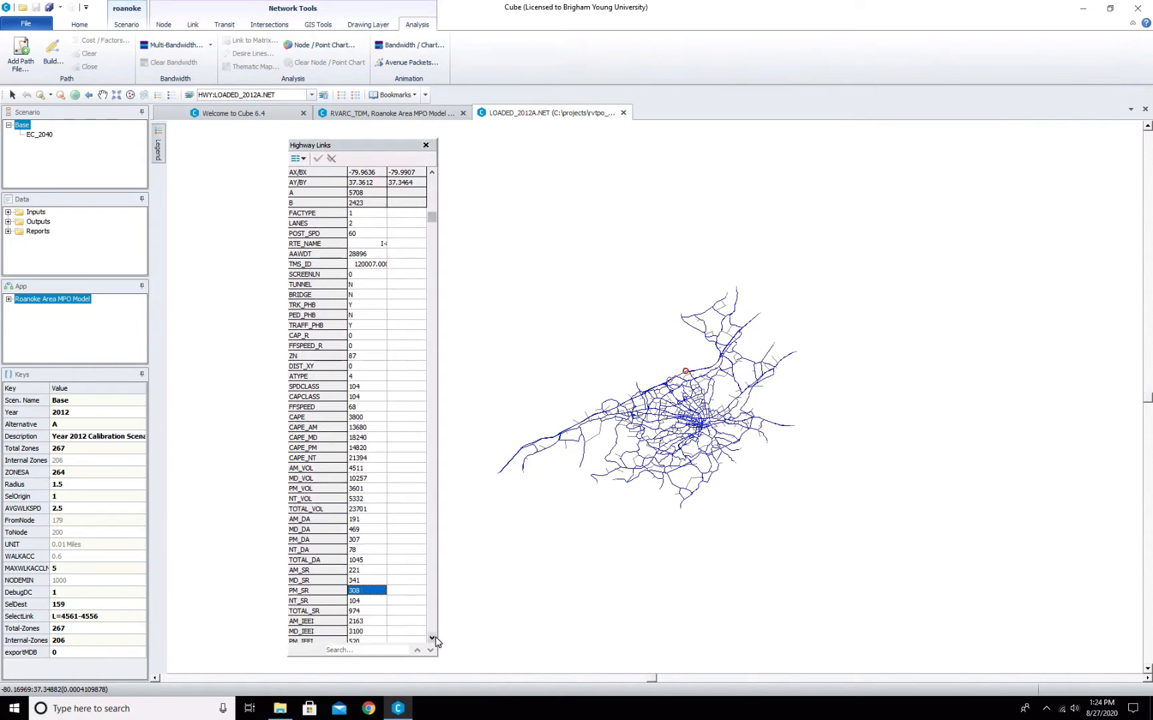
left_click(435, 638)
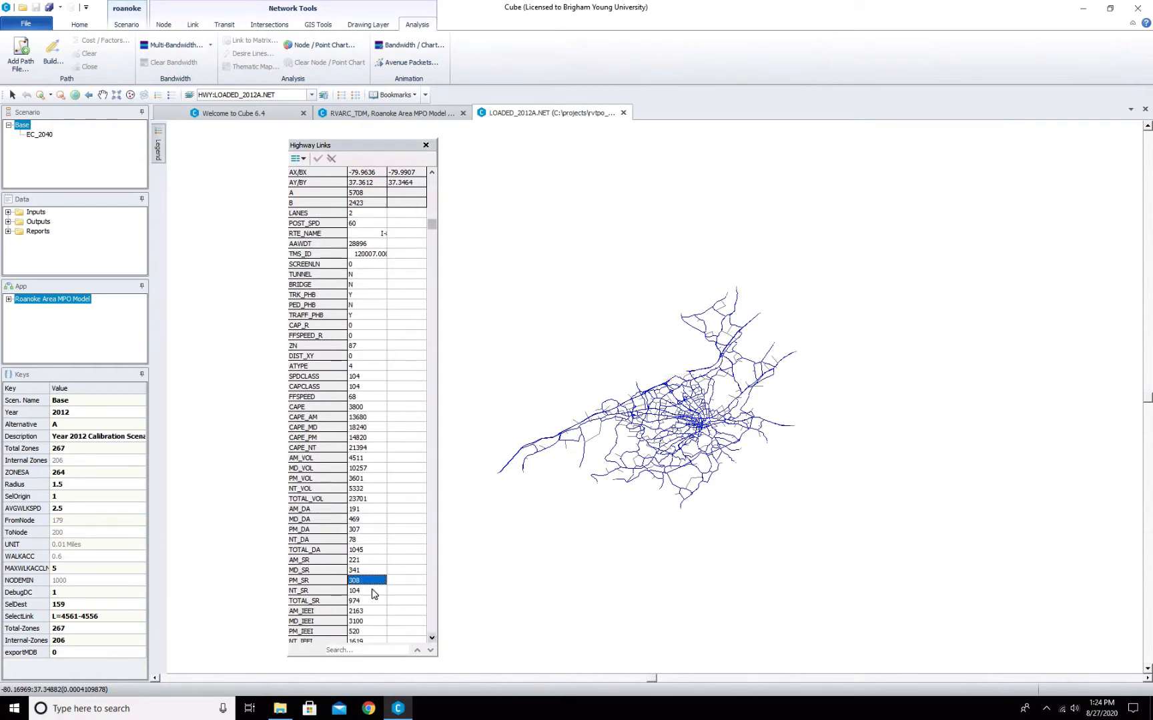
left_click(364, 501)
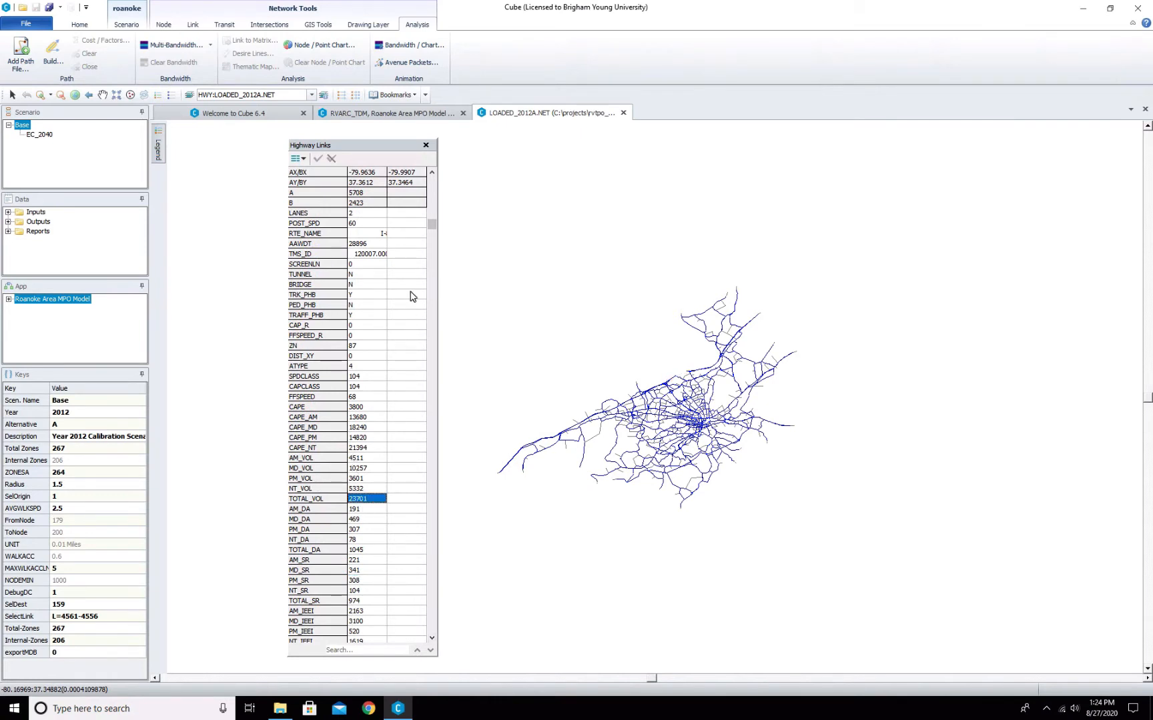
left_click(425, 145)
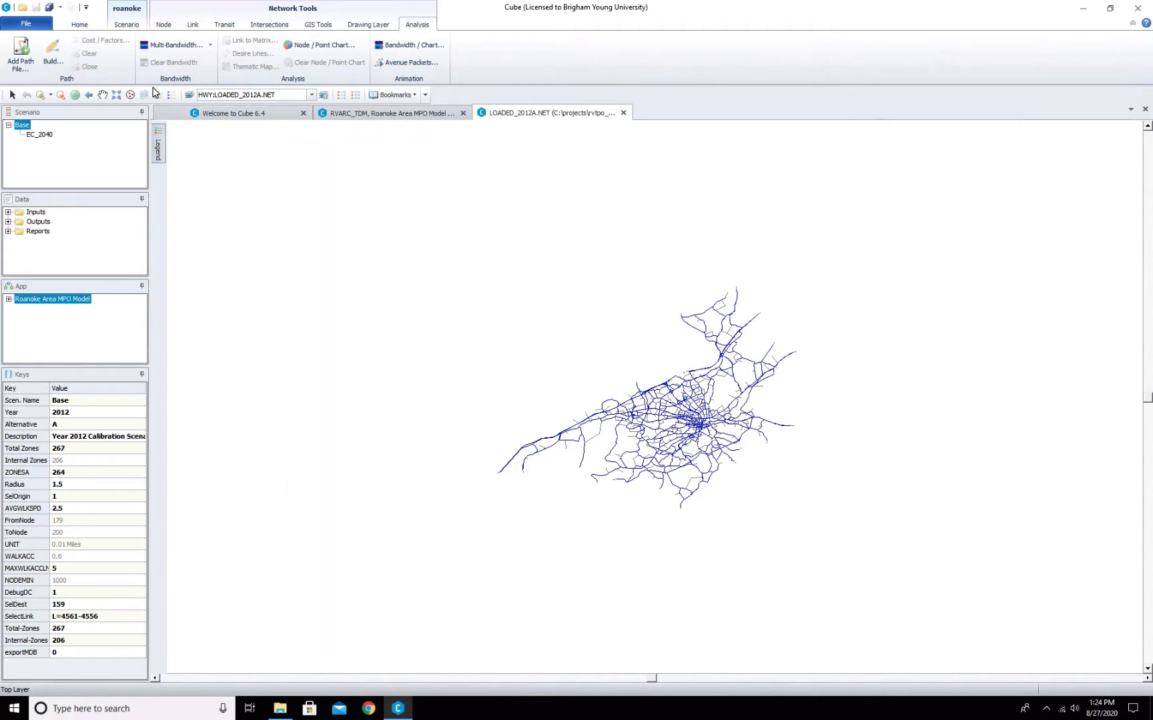
- Open the link color specifications for the highway layer and append a second criteria row
left_click(40, 95)
left_click_drag(520, 266, 791, 522)
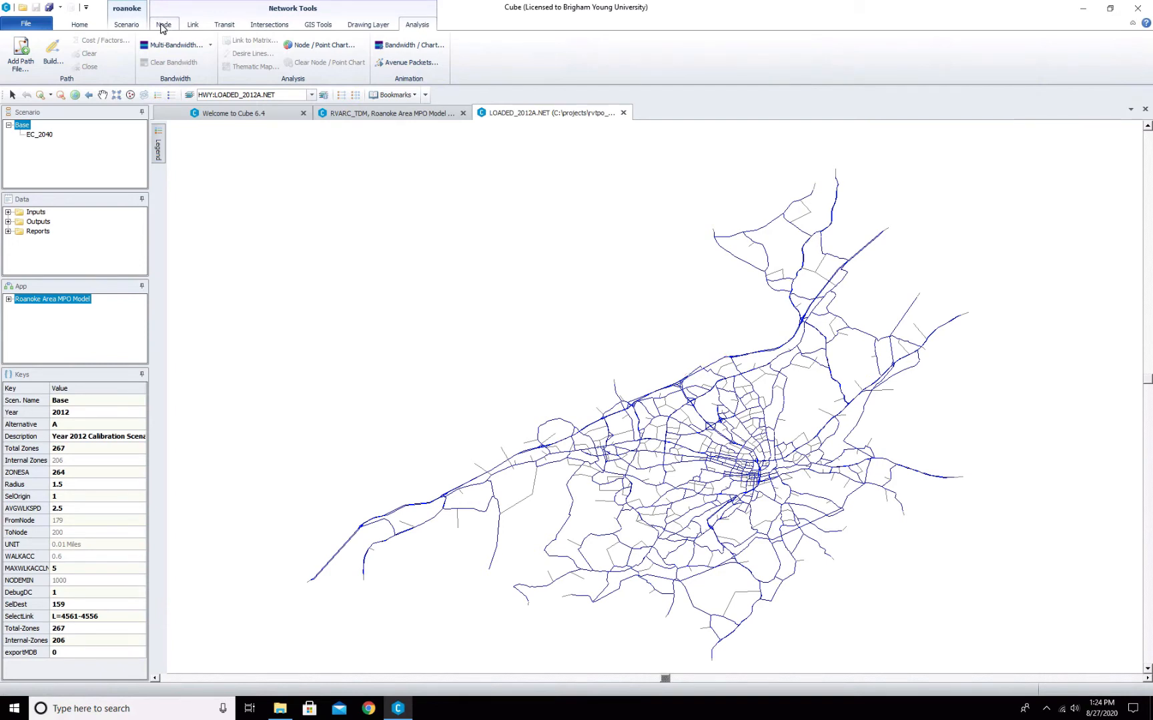
left_click(85, 25)
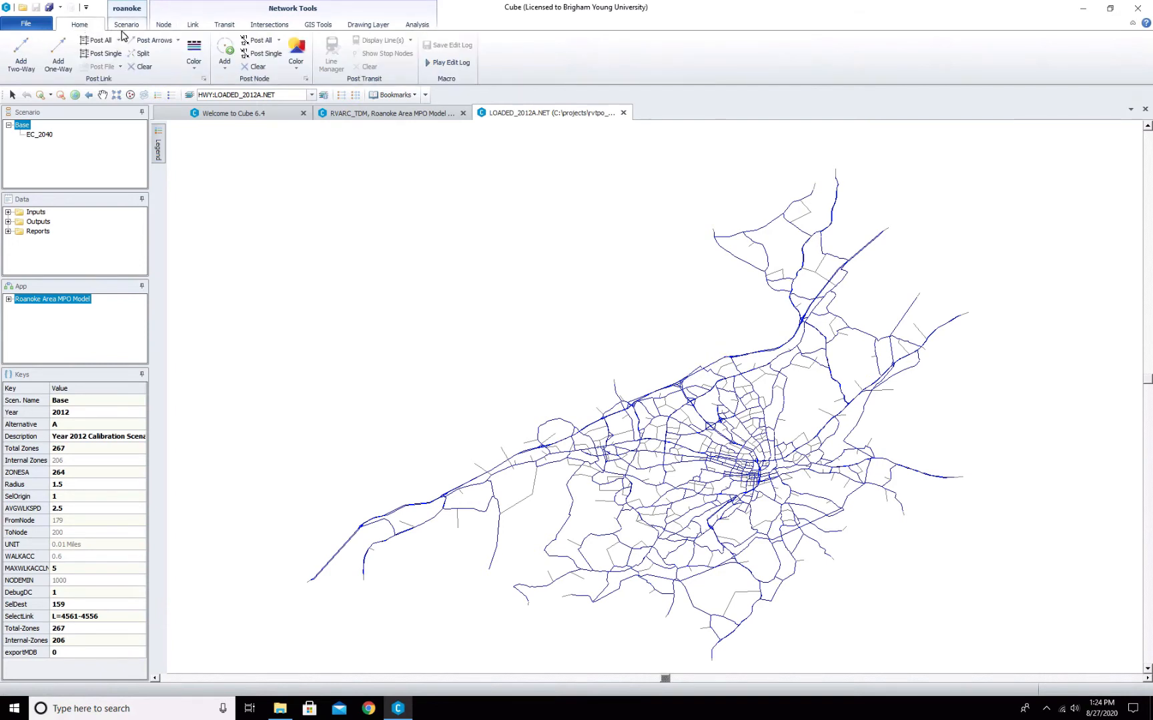
left_click(194, 55)
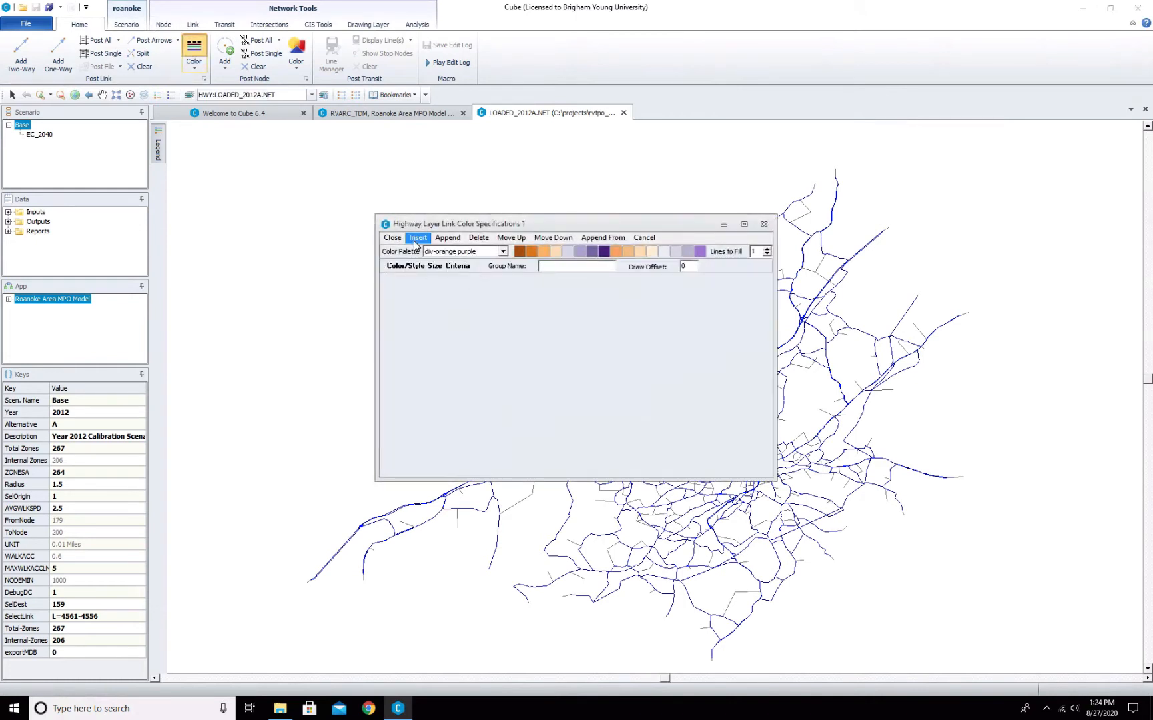
left_click(445, 238)
left_click(445, 239)
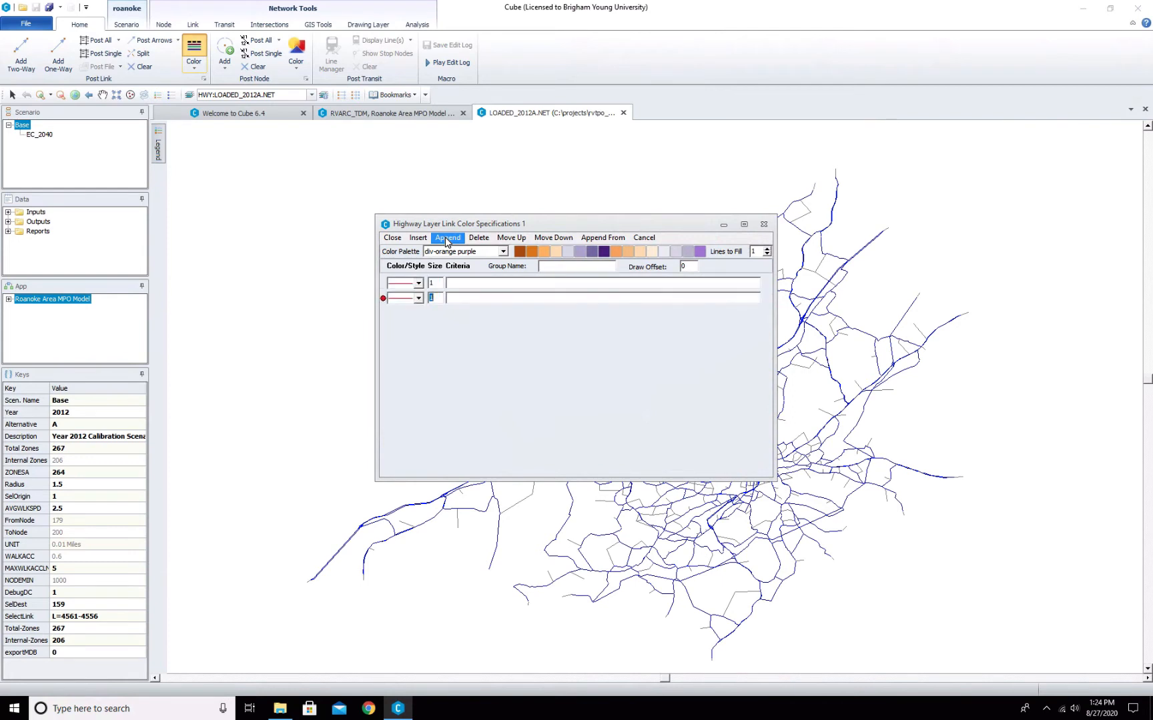
- Set the first color row's criterion to CAPE < 1000, picking CAPE from the field list
left_click(419, 284)
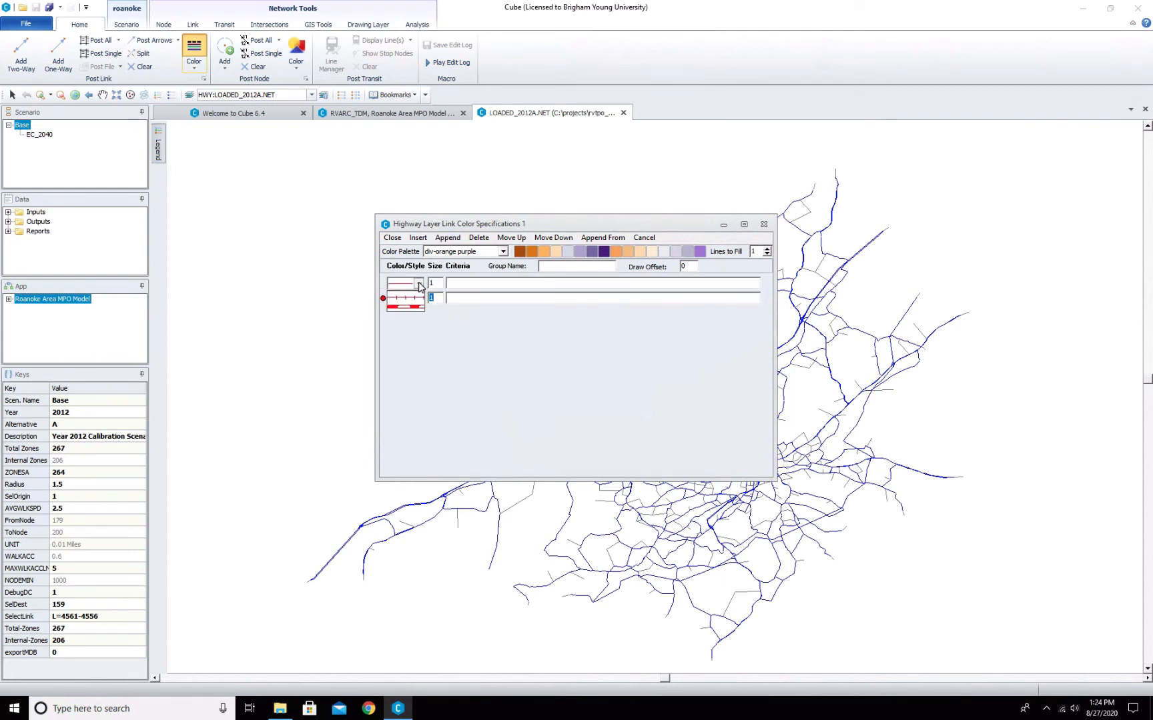
left_click(464, 285)
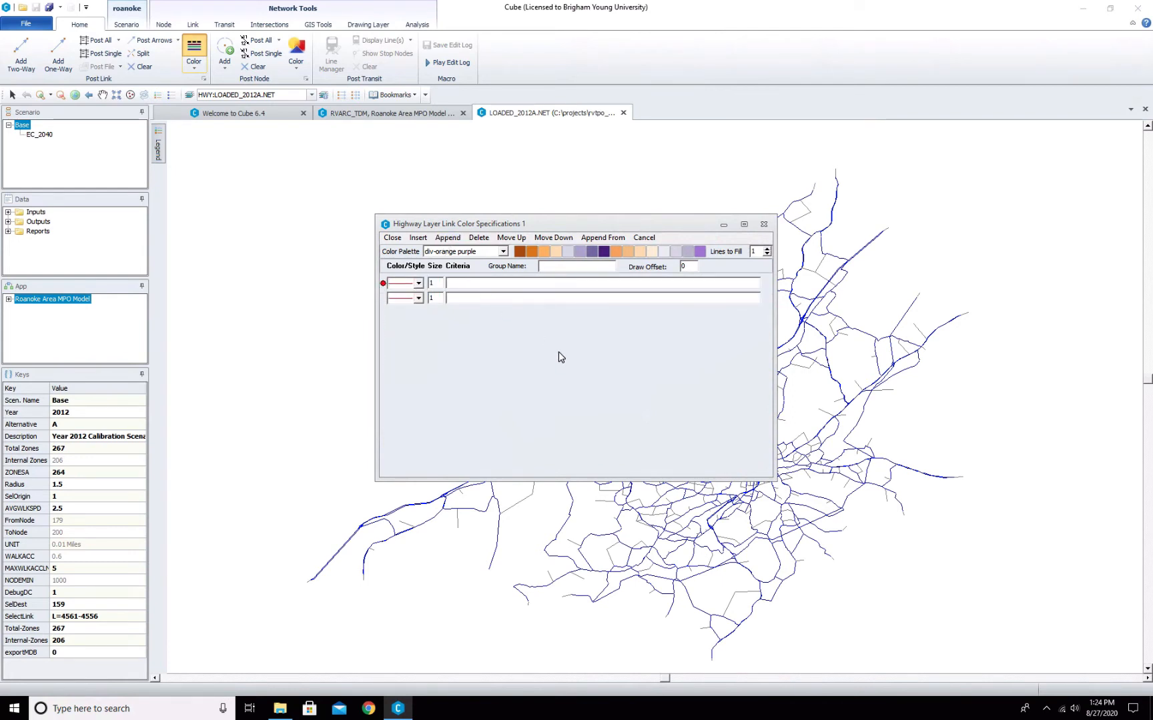
type("CAPE")
left_click(486, 298)
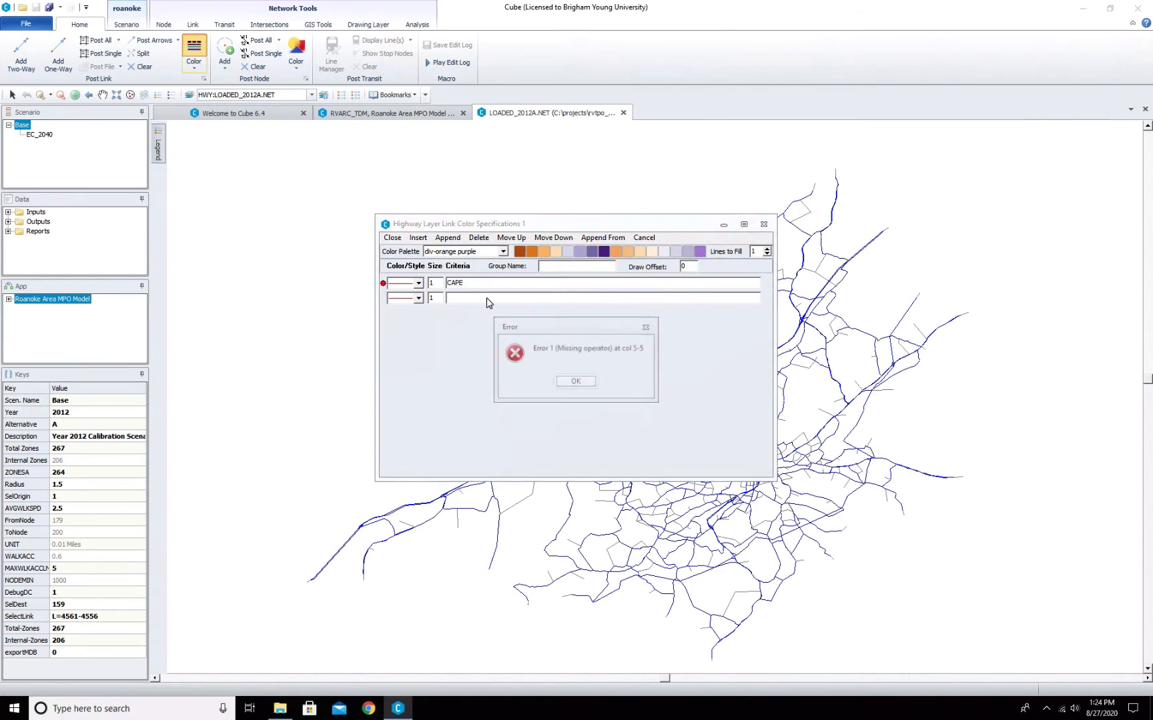
left_click(576, 381)
double_click(459, 284)
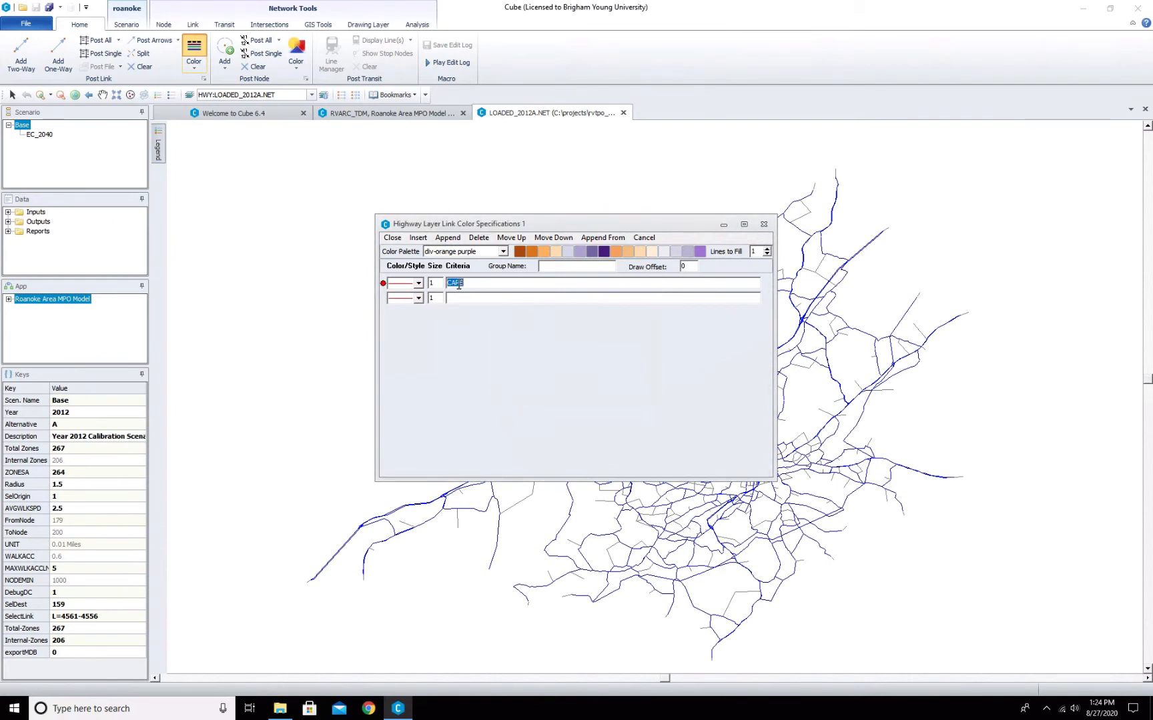
right_click(458, 284)
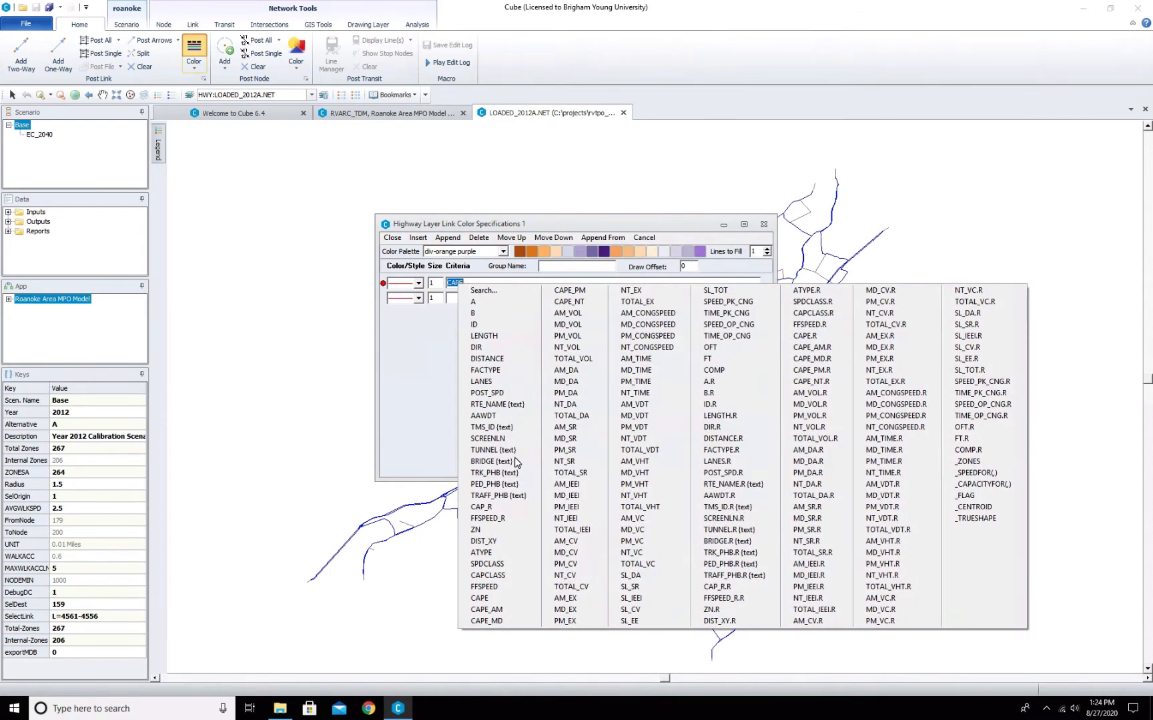
left_click(478, 601)
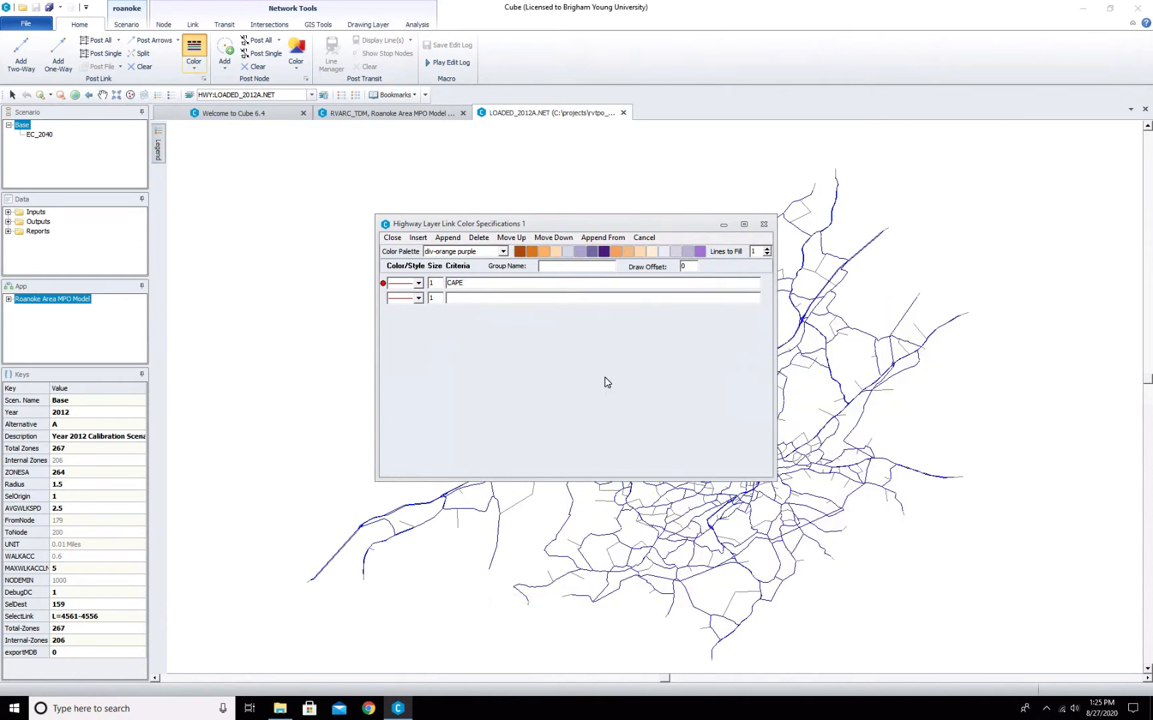
type("=")
key("BackSpace")
type("< 1000")
- Switch the color palette to div-red blue
left_click(514, 283)
left_click(503, 252)
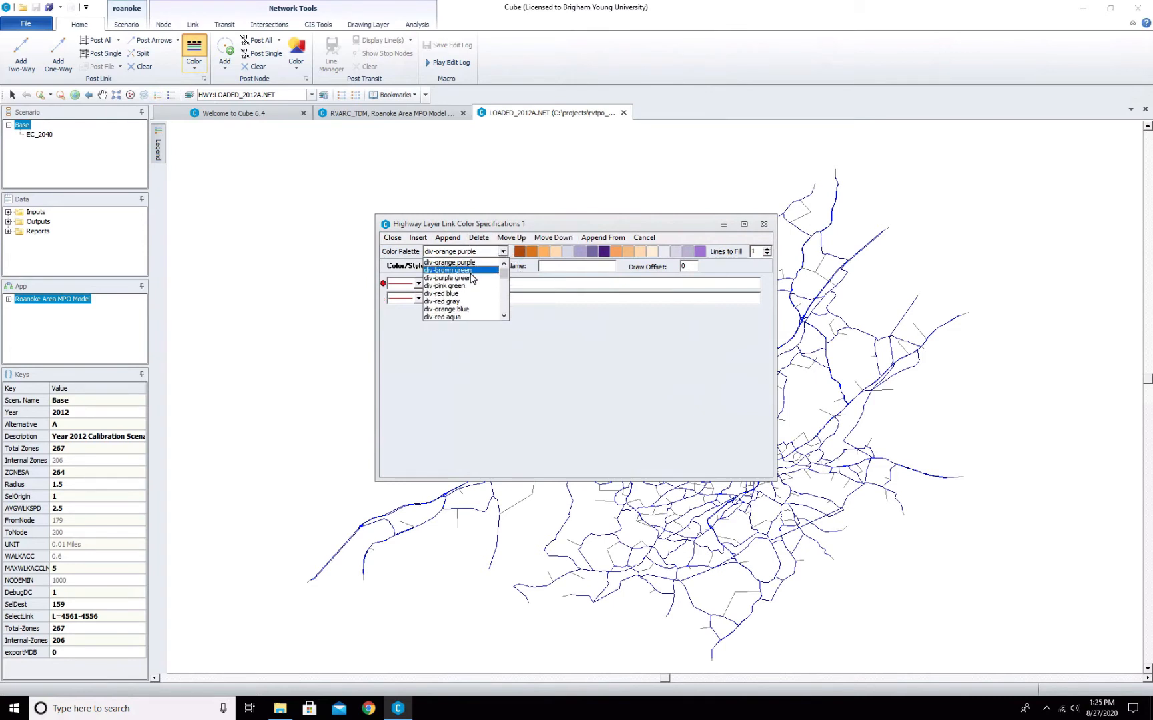
left_click(470, 294)
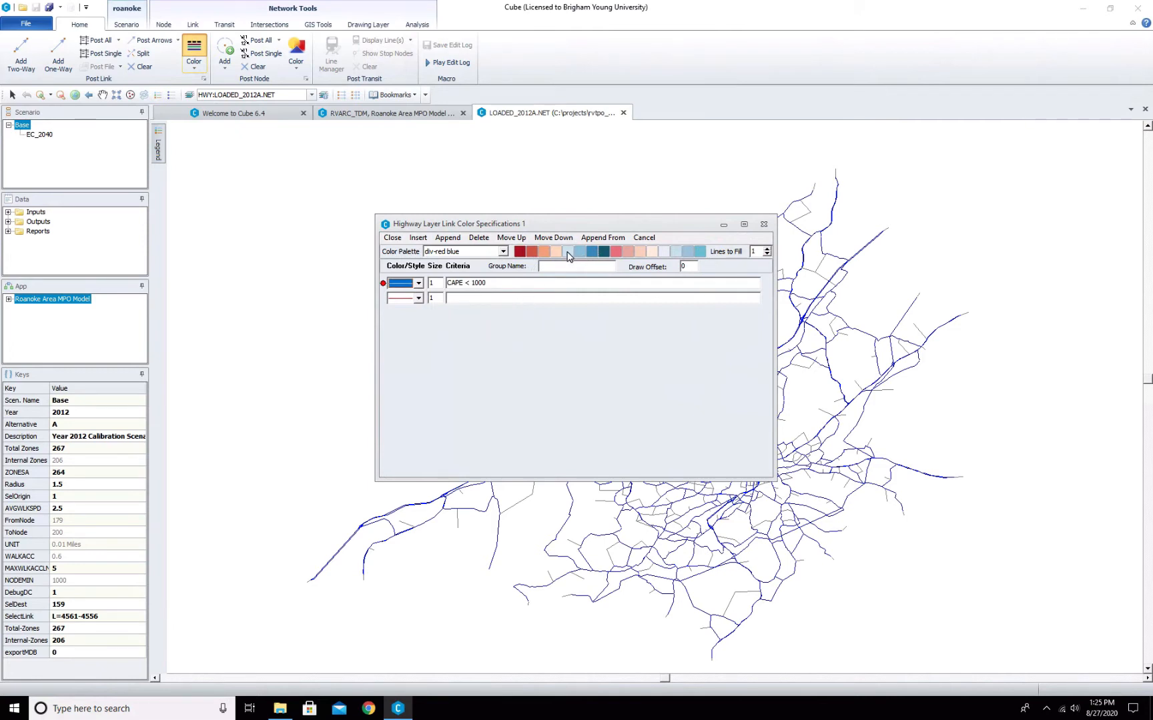
- Set the second color row's criterion to CAPE >= 1000 & CAPE < 2000
left_click(470, 297)
type("CAPE >> 1000 & CAPE < 2000=")
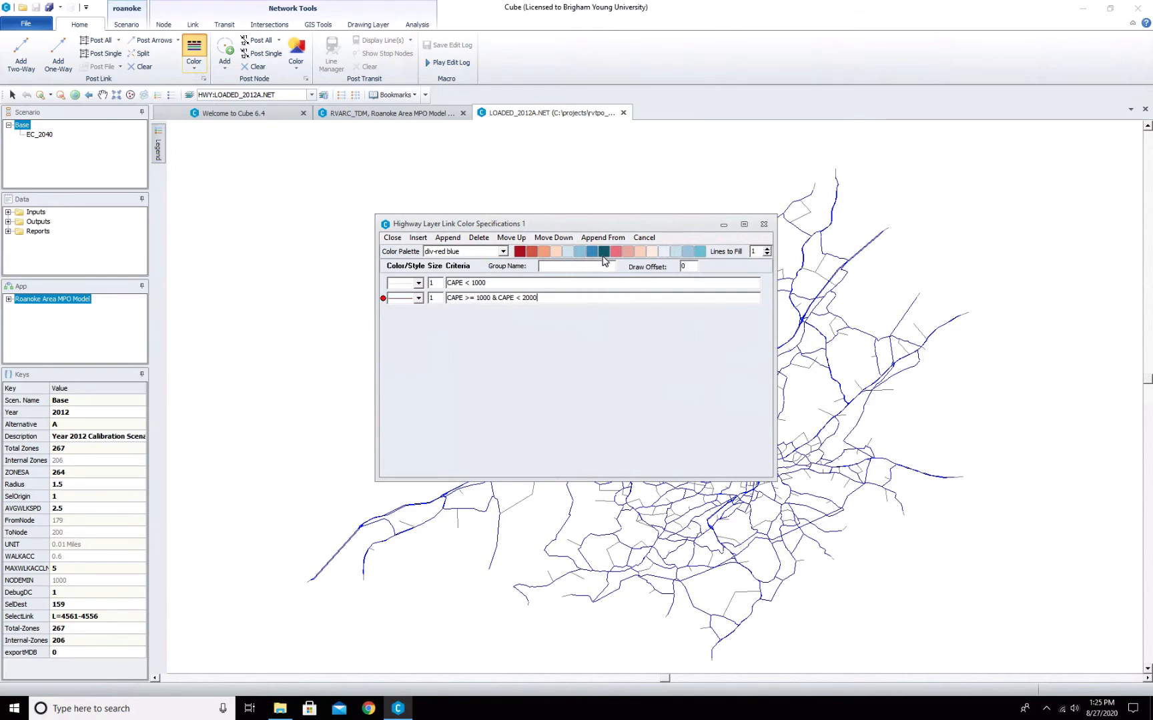
- Insert another color row with the criterion CAPE >= 2000 and close the color specifications
left_click(418, 237)
left_click(463, 298)
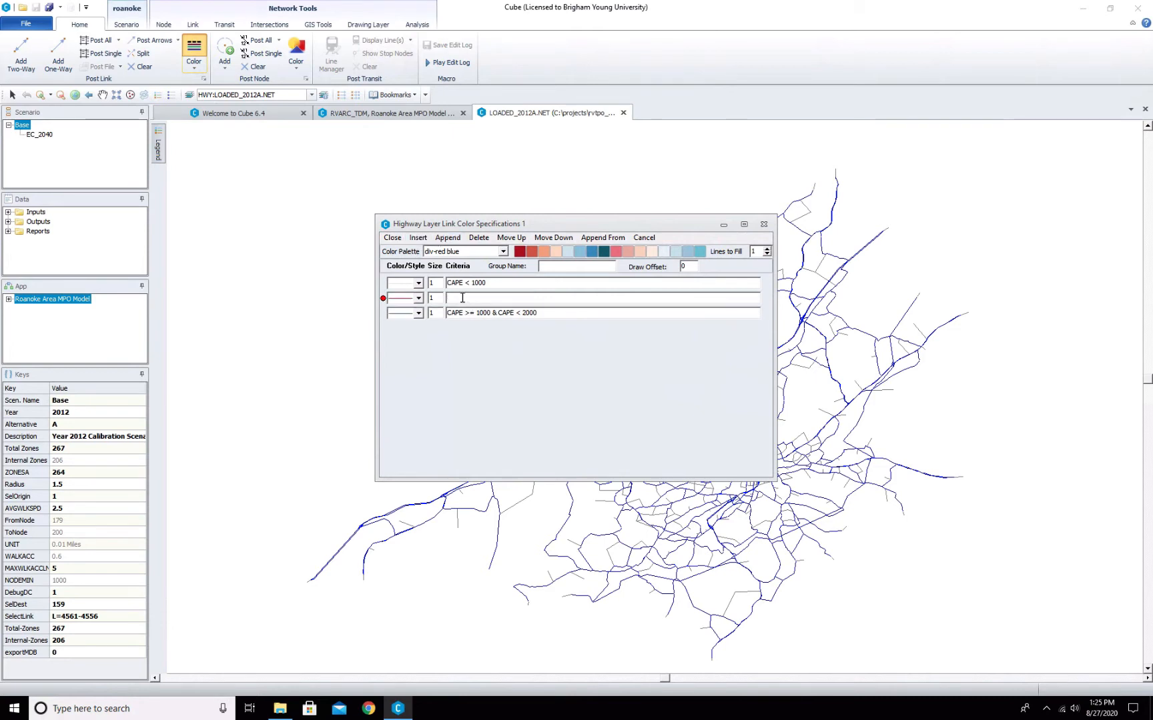
type("CAPE > = 2000")
left_click(392, 238)
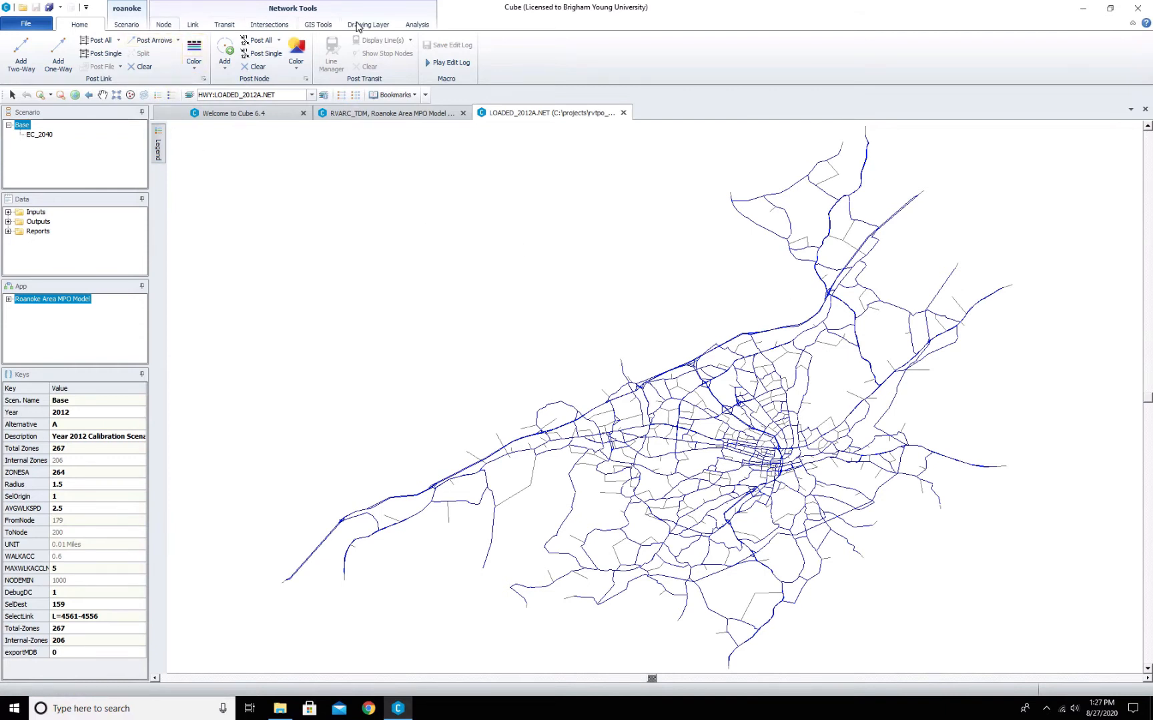
- Start a multi-bandwidth set named TOTAL VOLUME using the TOTAL_VOL attribute
left_click(418, 24)
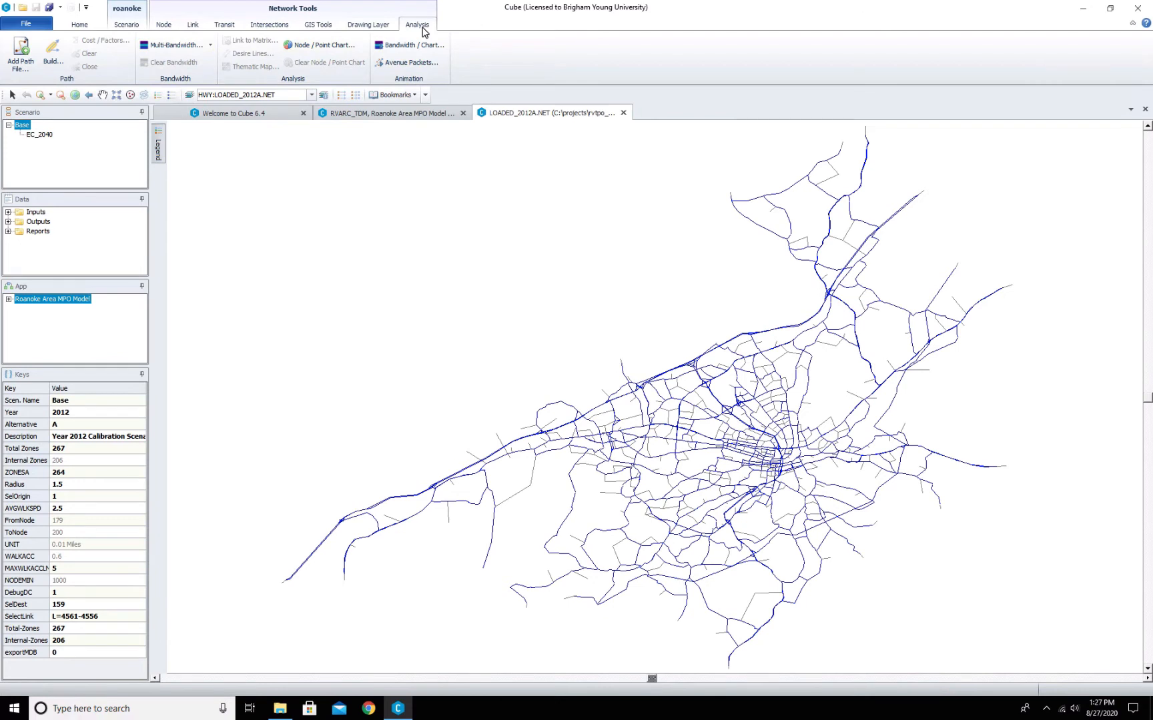
left_click(168, 44)
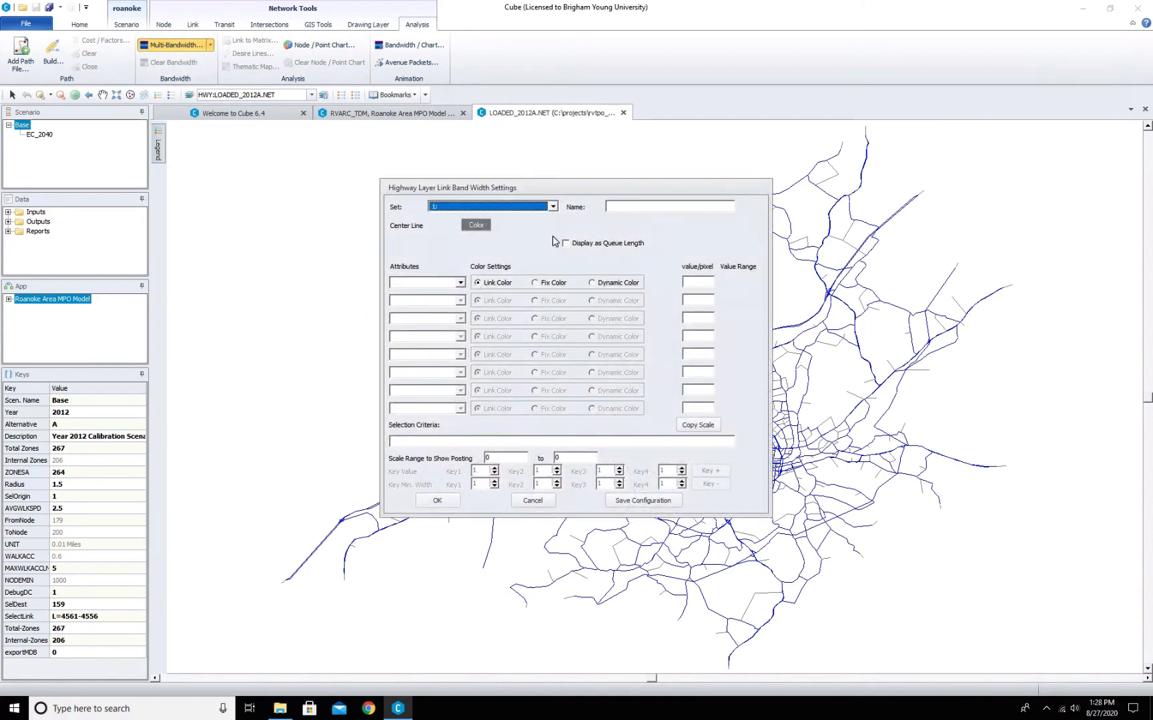
left_click(652, 207)
type("T")
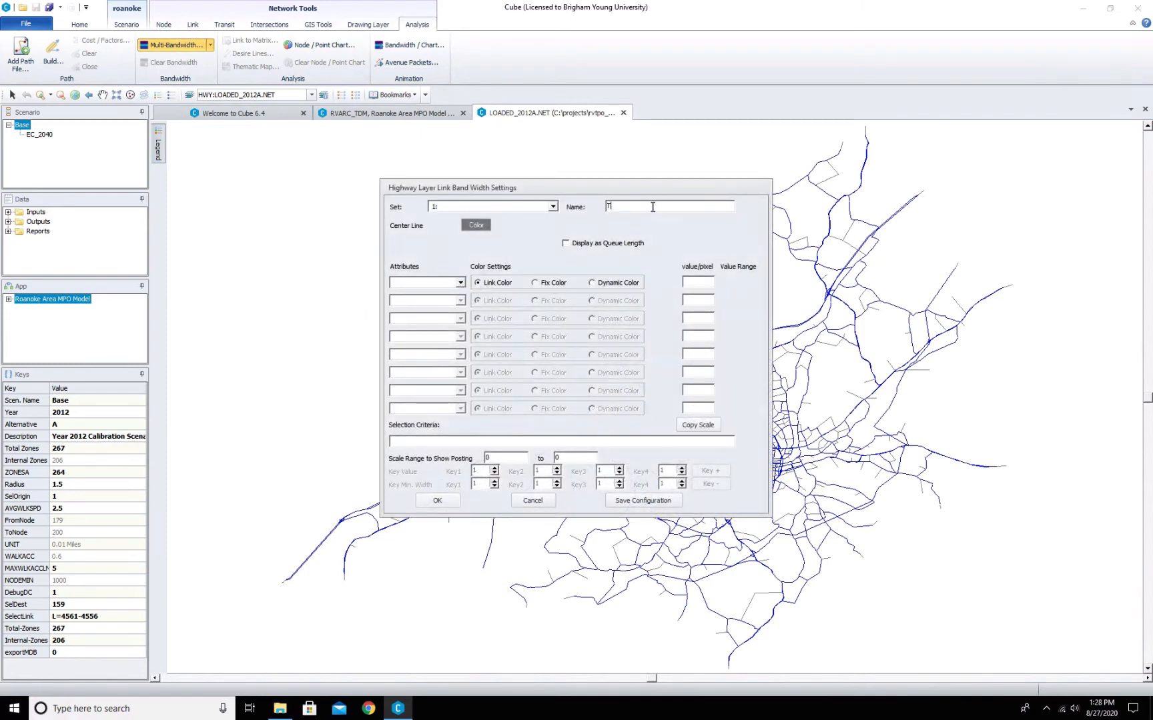
type("OTAL VOLUME")
left_click(461, 283)
scroll(426, 321, "down", 5)
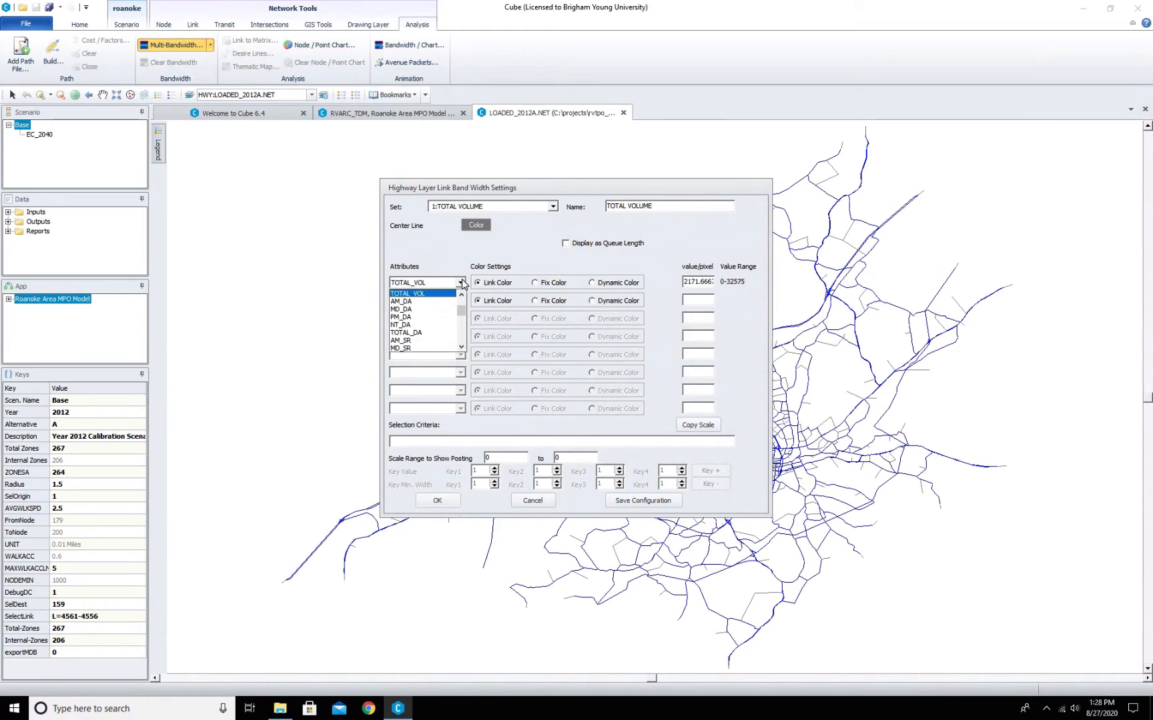
left_click(413, 293)
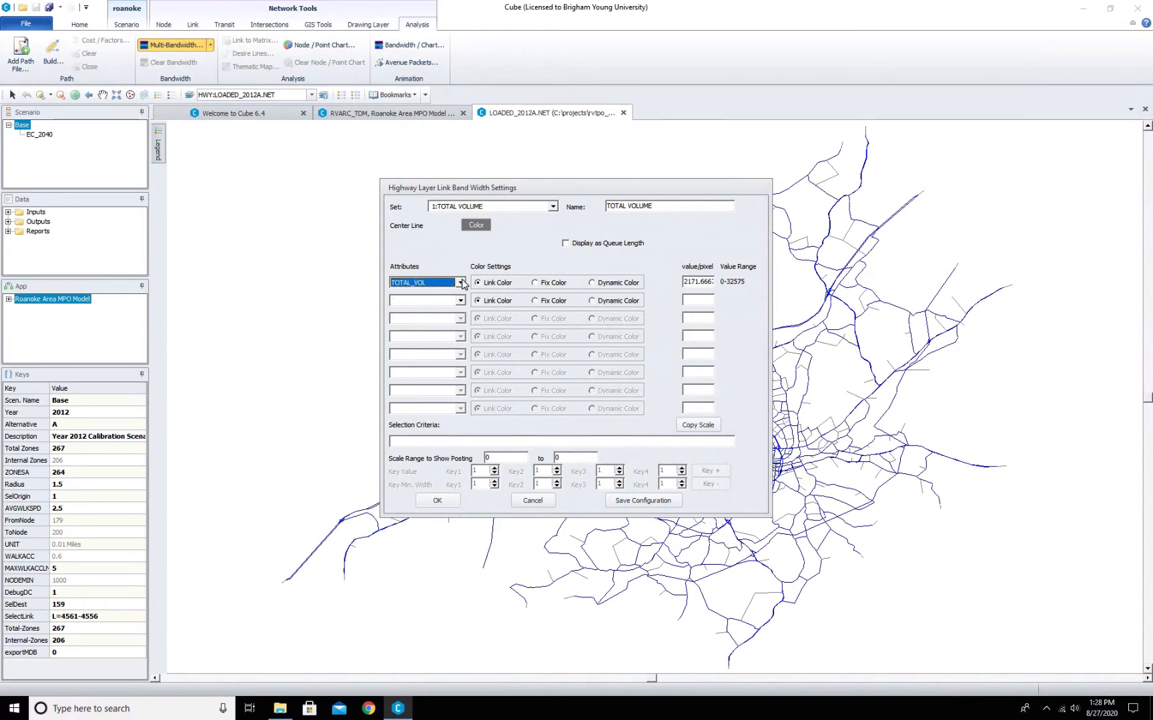
- Give the TOTAL_VOL bandwidth dynamic coloring from gray to red, apply the color range, and confirm the bandwidth settings
left_click(592, 283)
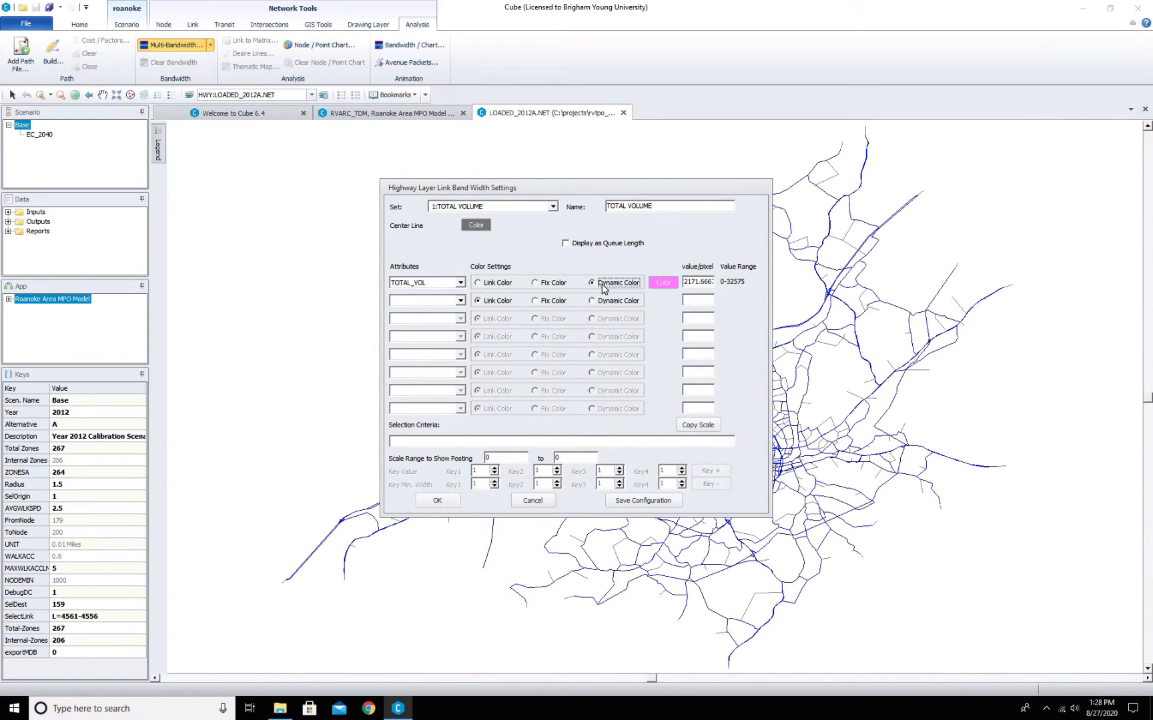
left_click(669, 284)
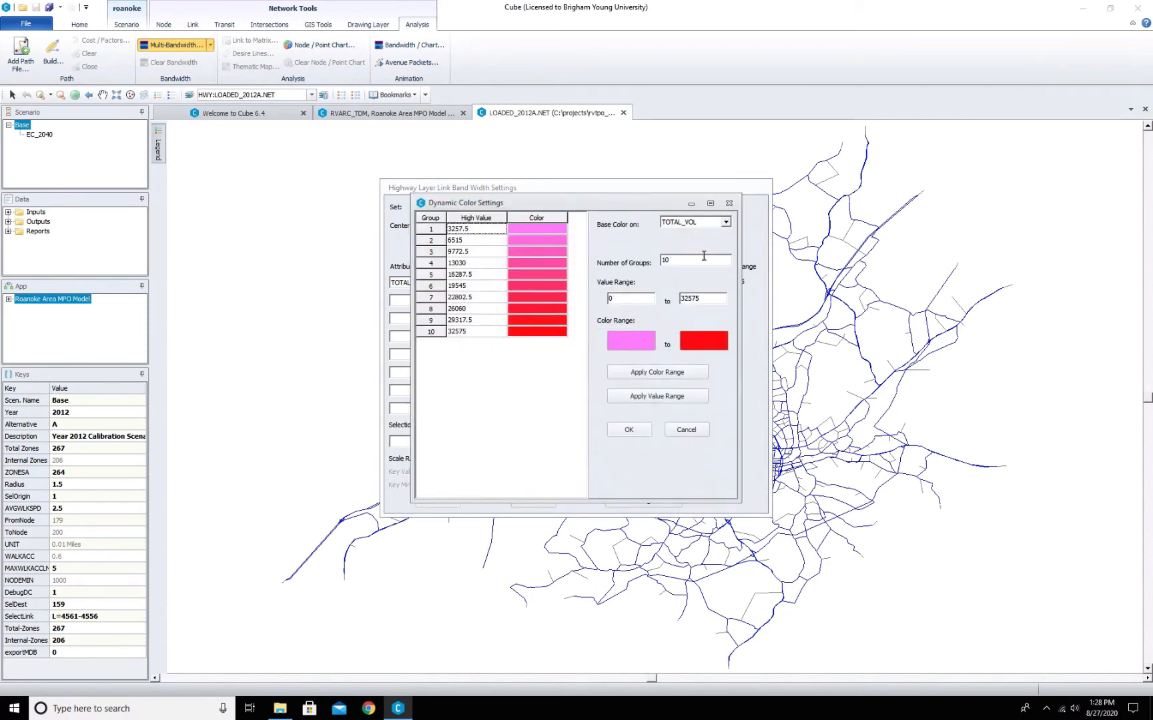
left_click(625, 344)
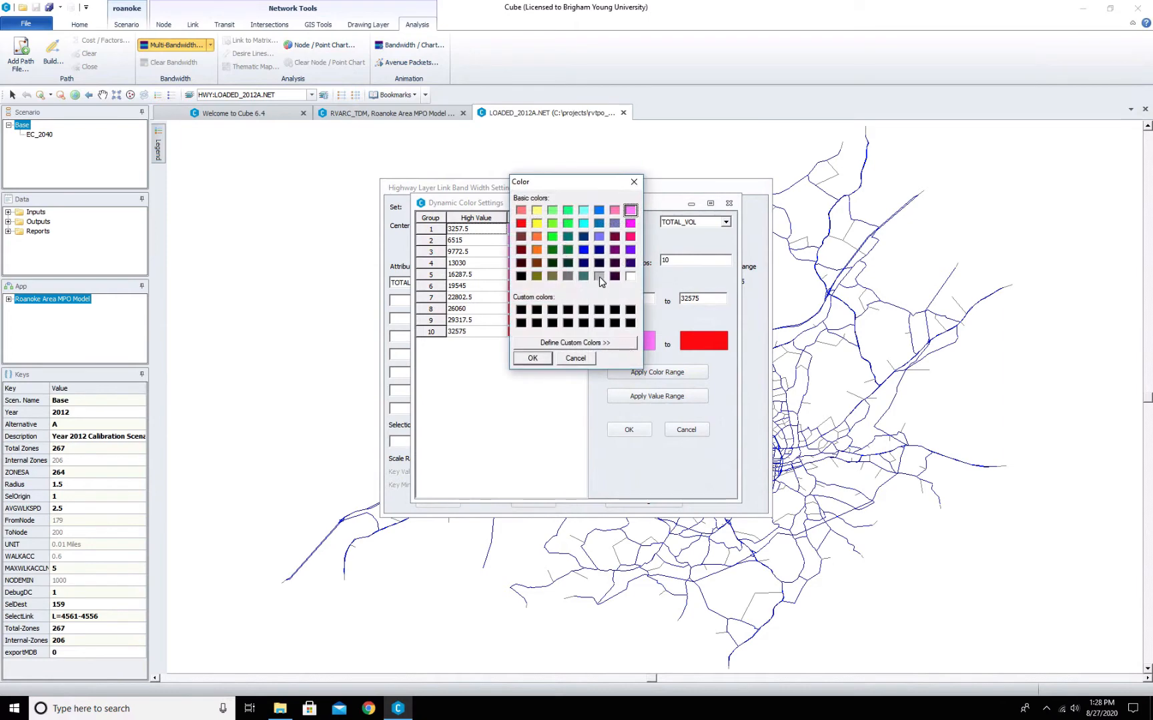
left_click(600, 277)
left_click(531, 358)
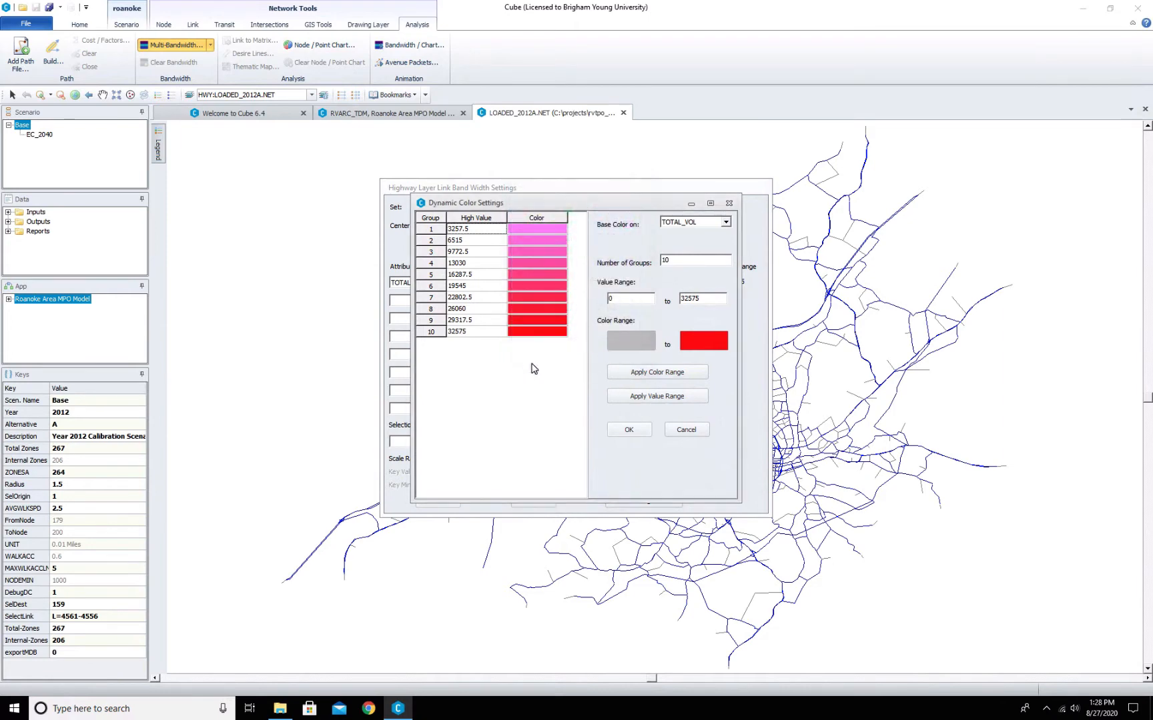
left_click(644, 372)
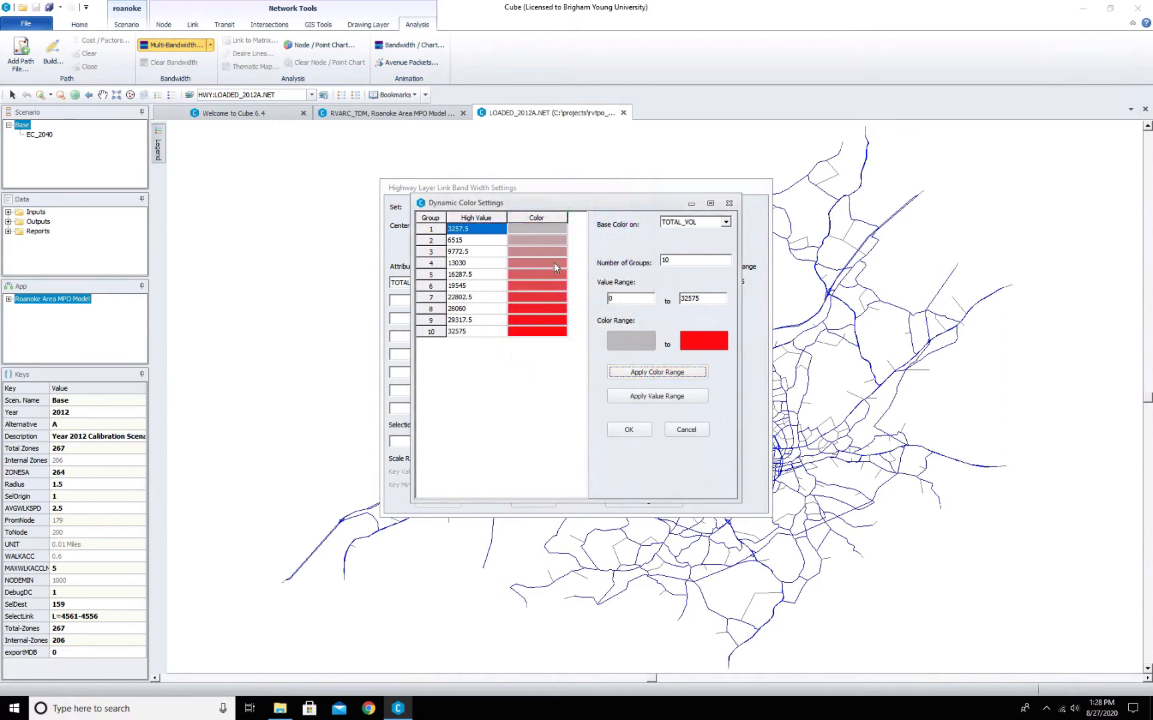
left_click(632, 432)
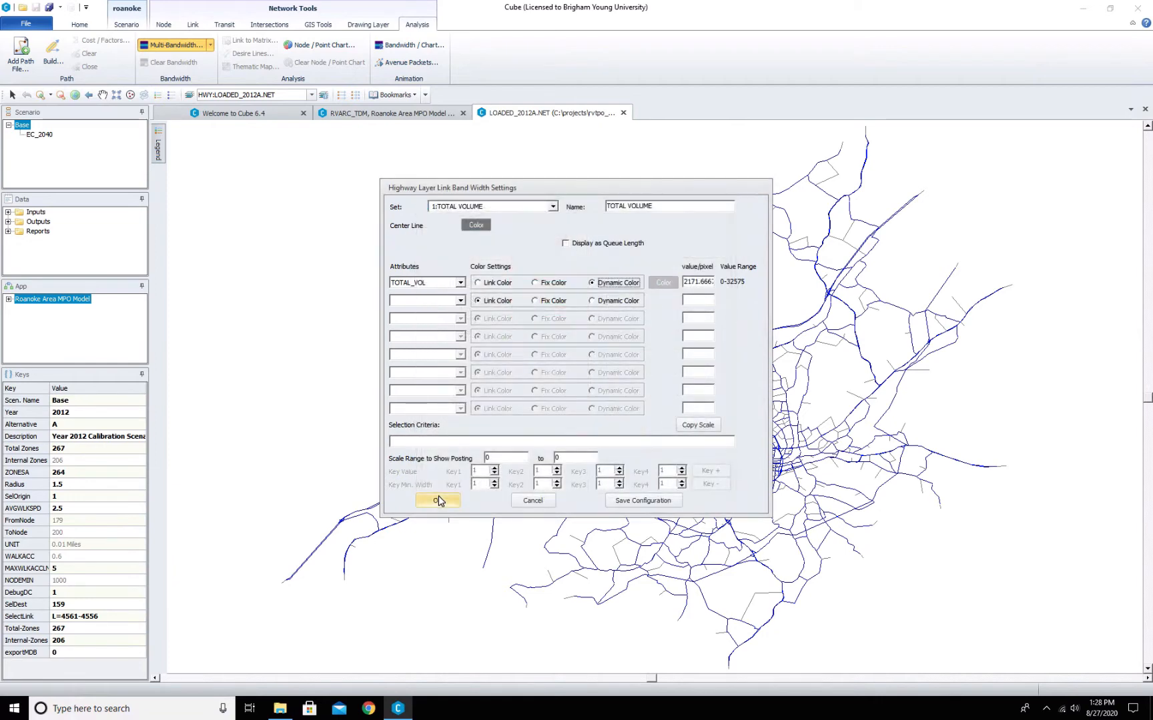
left_click(438, 496)
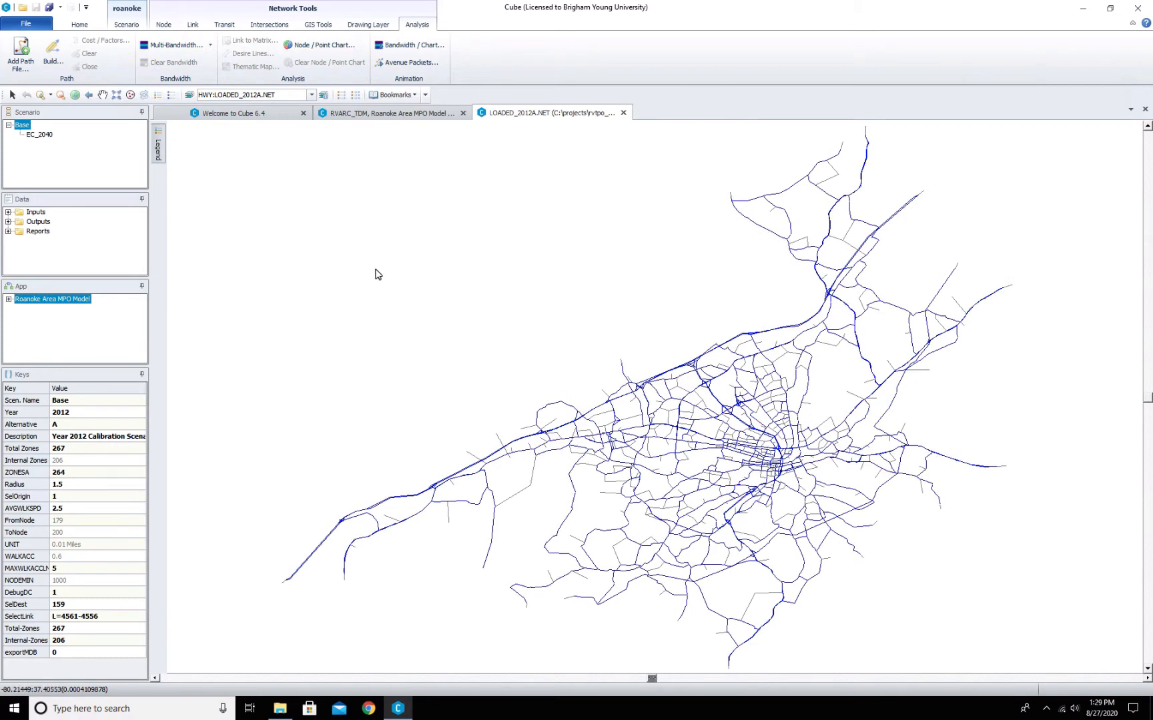
left_click(161, 26)
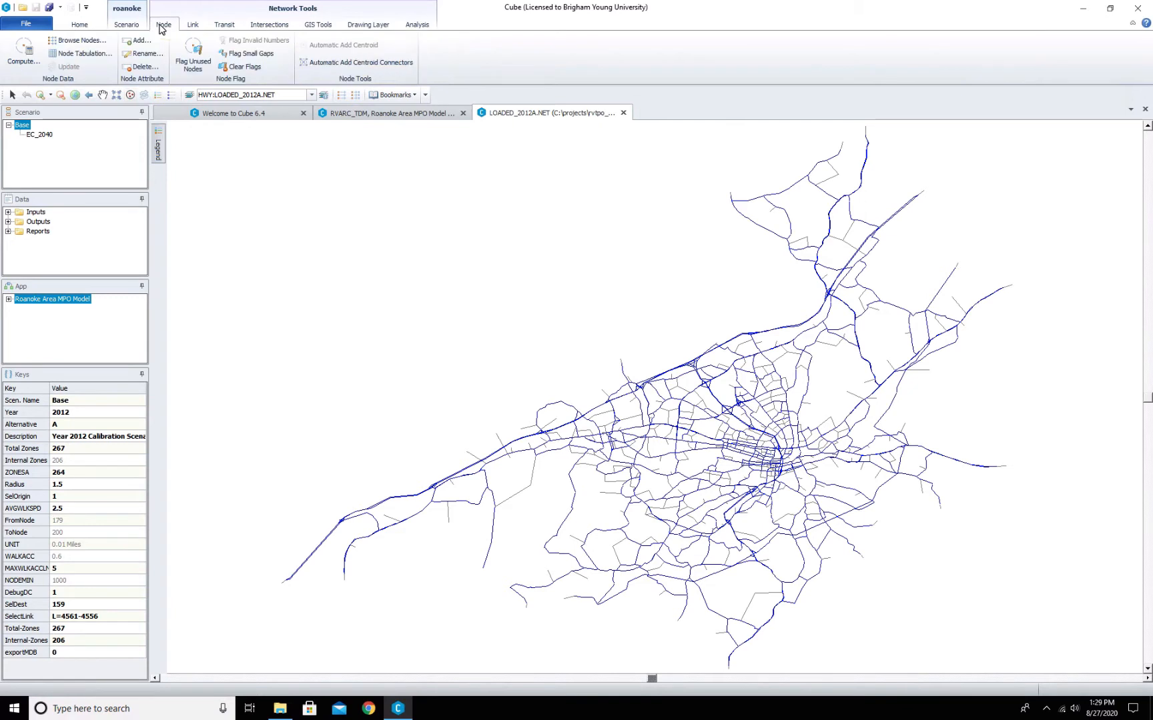
left_click(417, 24)
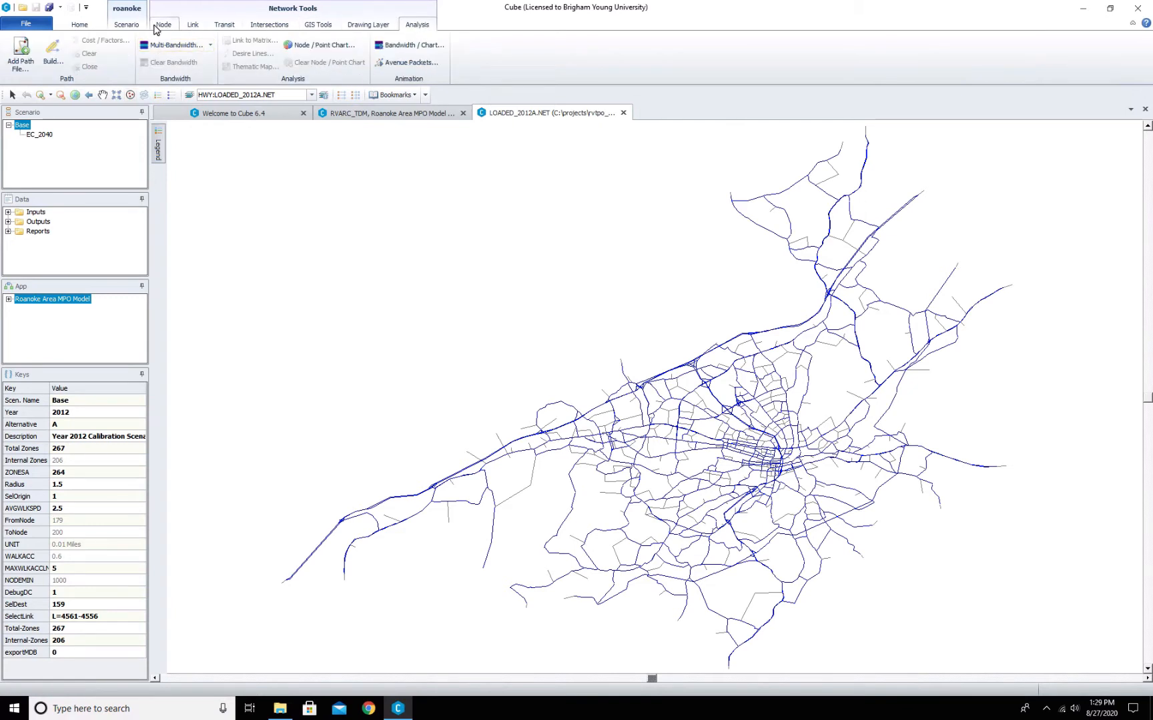
left_click(87, 26)
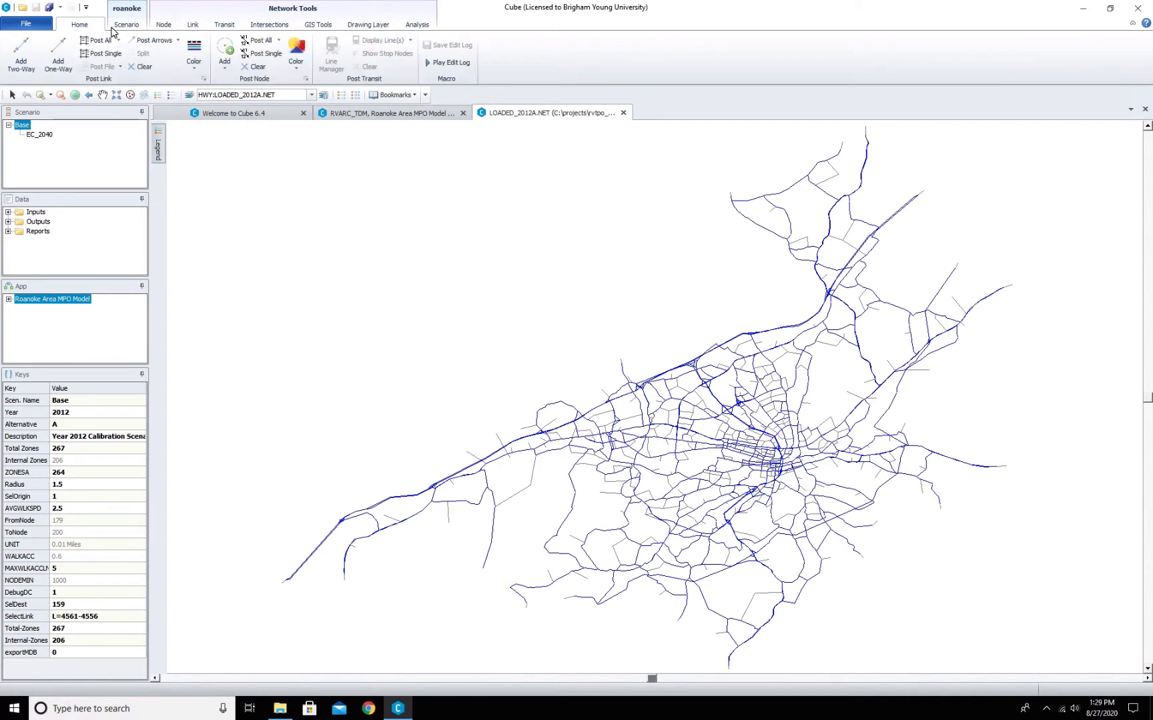
- Open and close the link color specifications, then display the links using color set 1
left_click(195, 47)
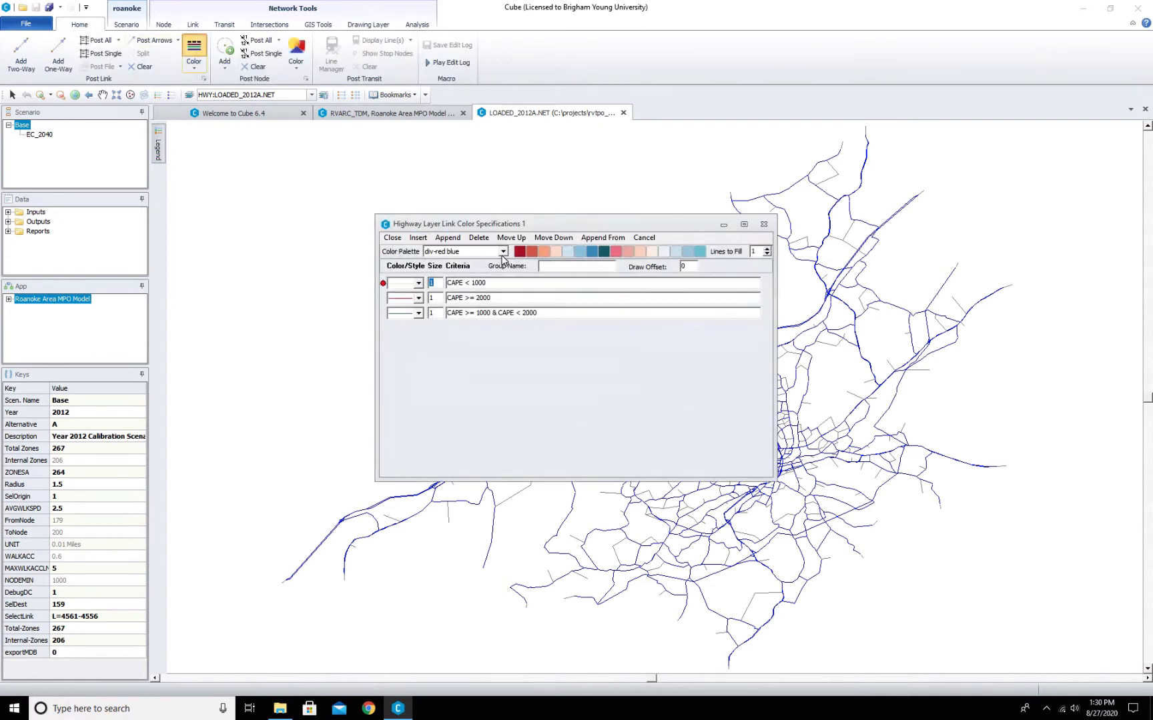
left_click(763, 224)
left_click(194, 65)
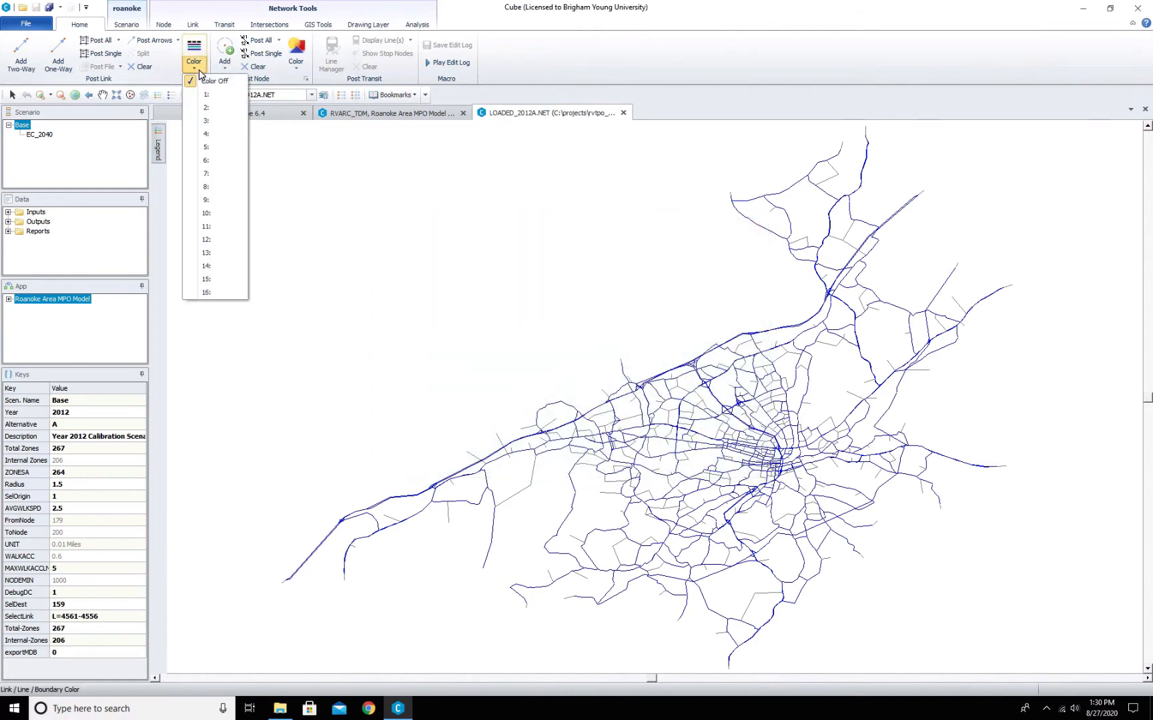
left_click(204, 96)
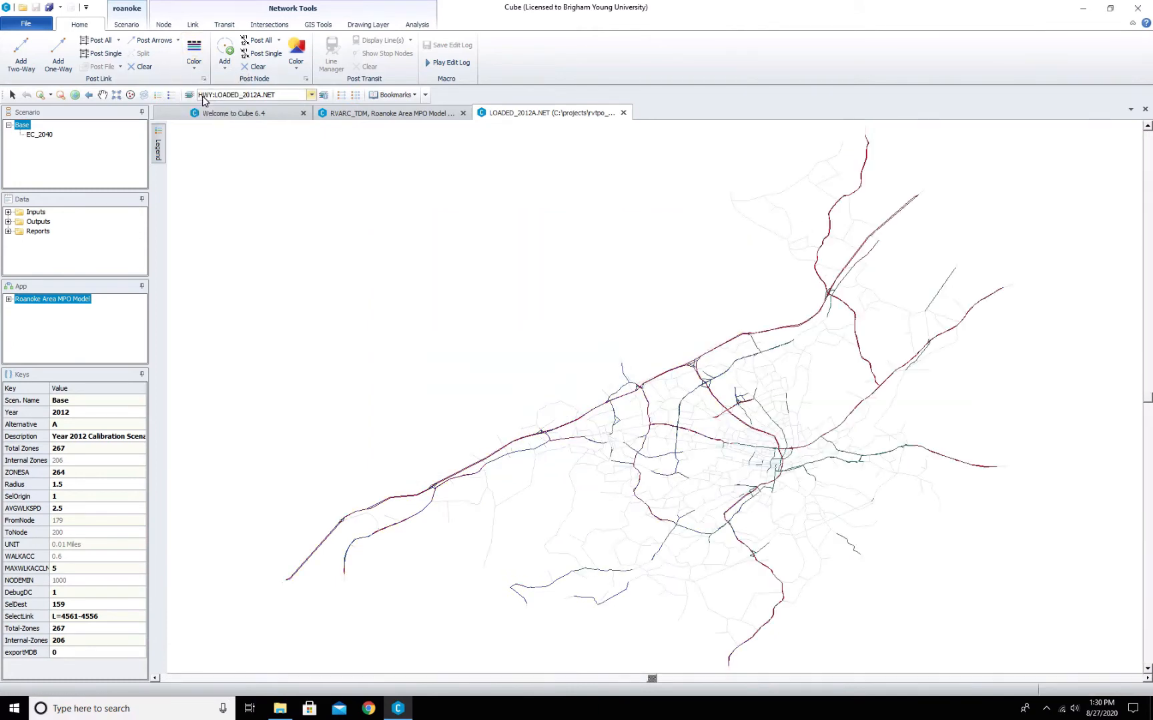
- Reopen the link color specifications and delete the existing CAPE criteria rows
left_click(192, 53)
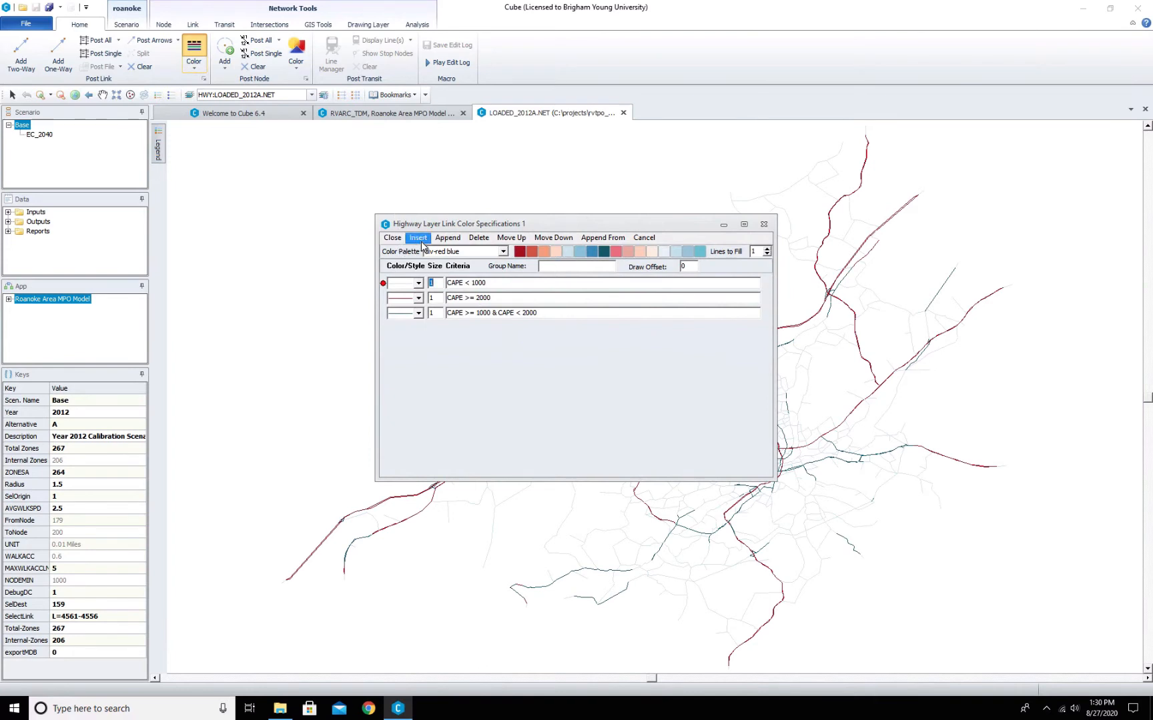
left_click(472, 245)
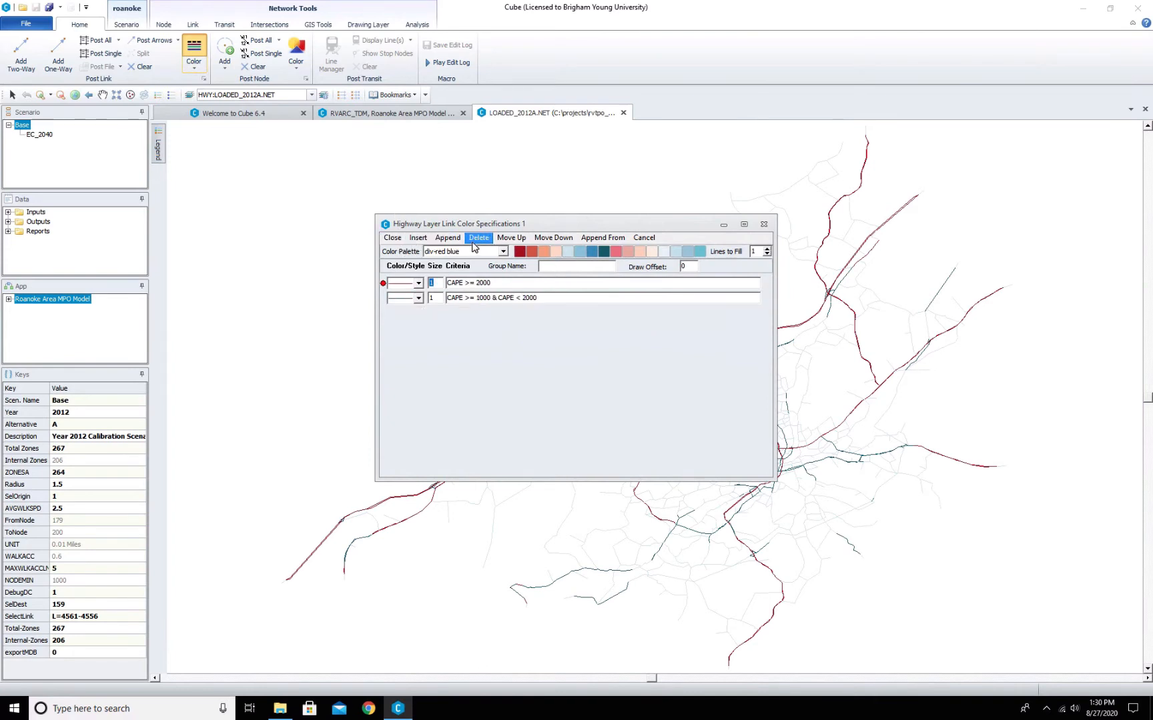
left_click(472, 245)
left_click(473, 245)
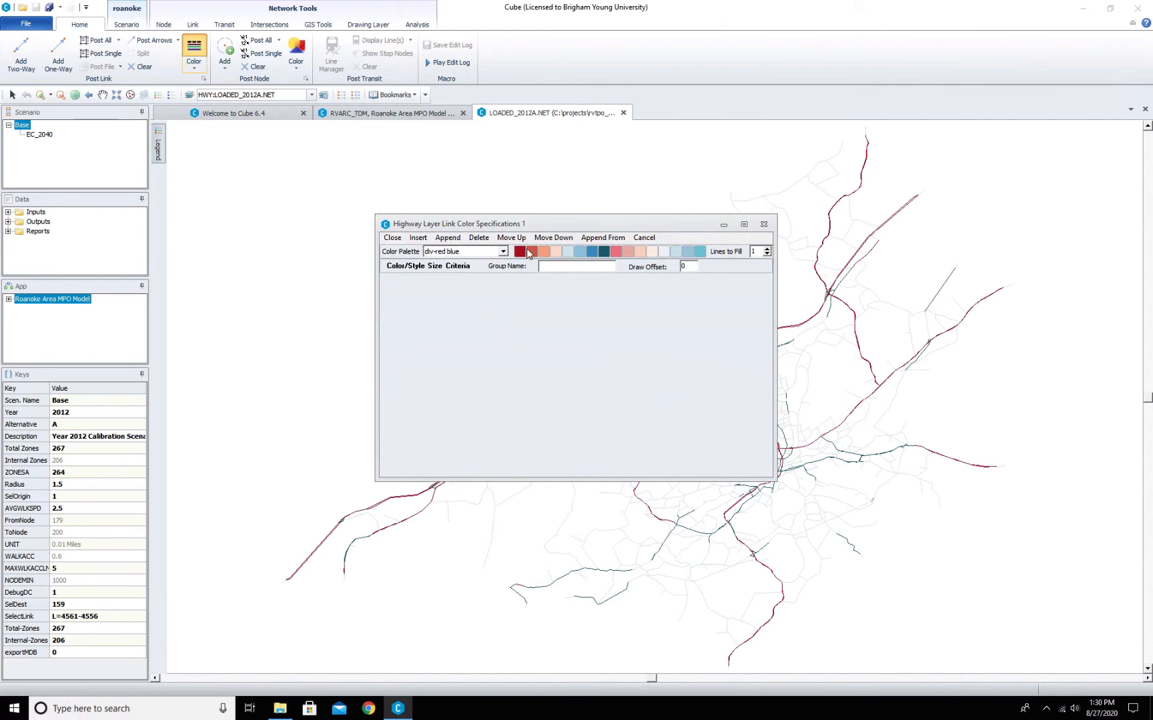
- Switch the color palette to div-orange blue
left_click(503, 251)
scroll(465, 279, "down", 3)
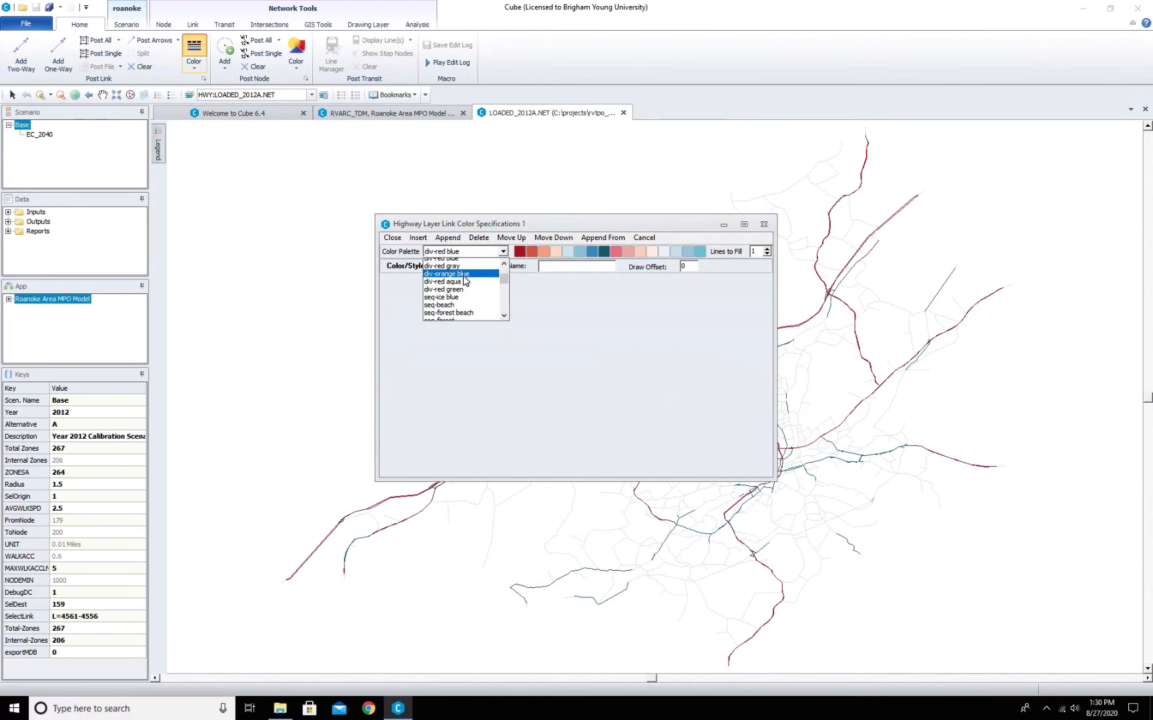
scroll(465, 278, "down", 2)
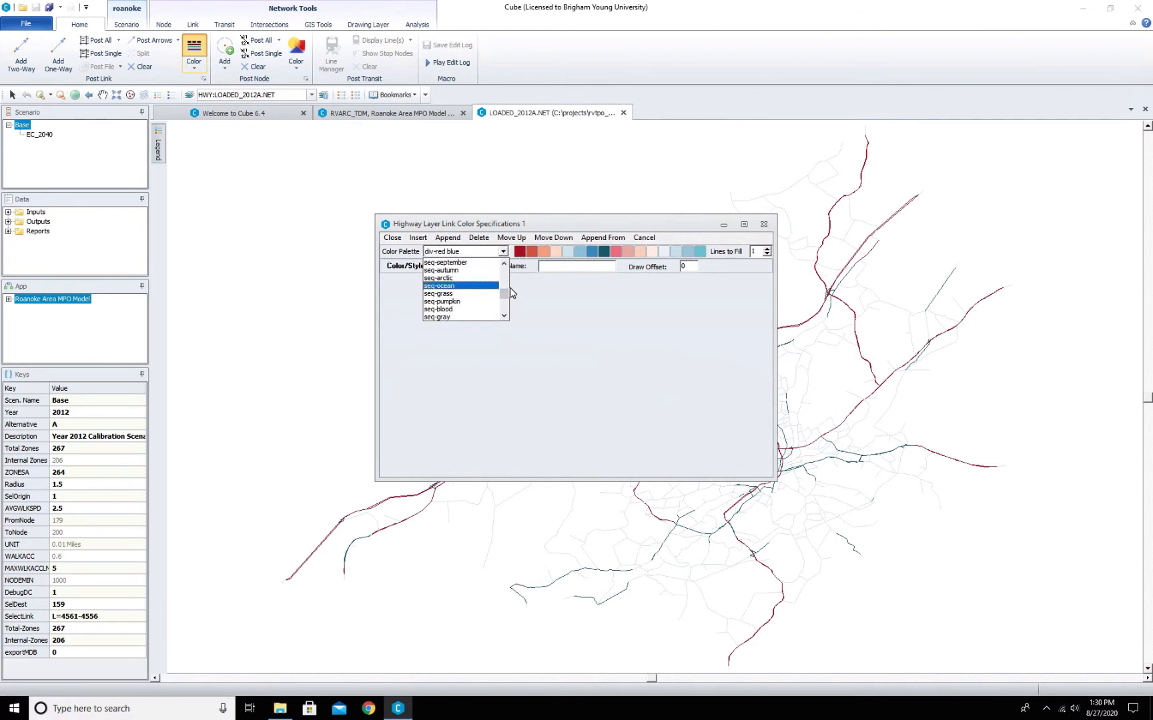
left_click_drag(504, 295, 506, 267)
left_click(456, 304)
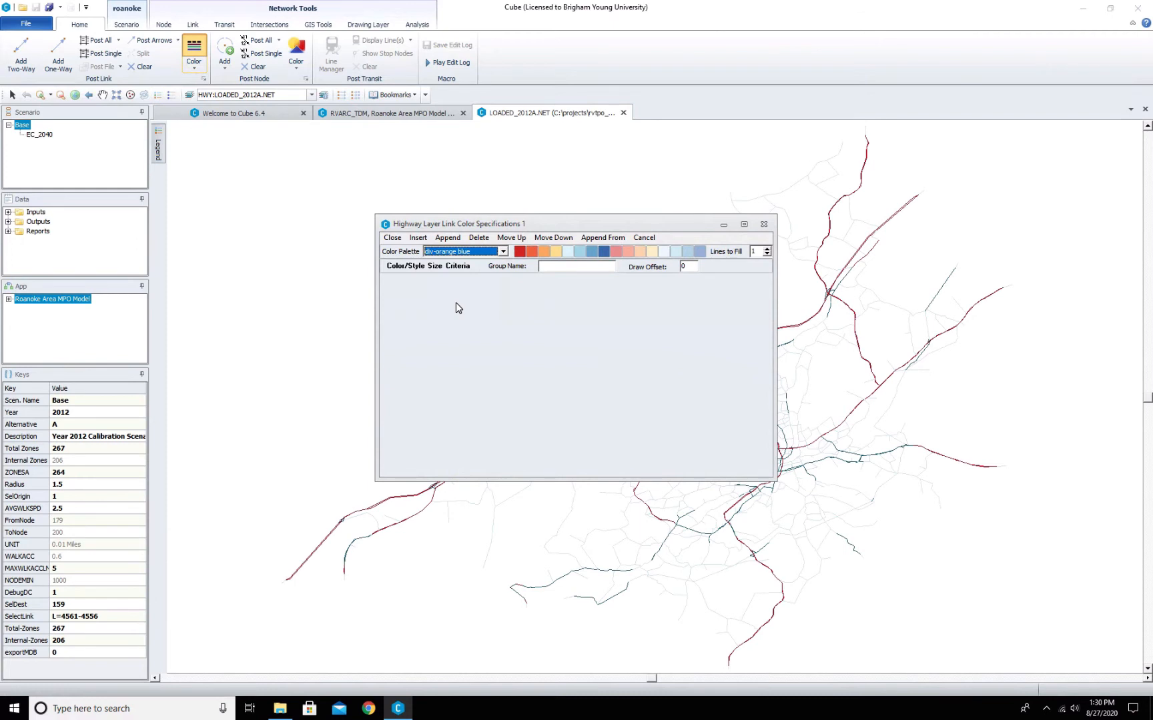
- Insert new color rows and set the first criterion to PM_VC < 0.3 using the attribute list
left_click(418, 237)
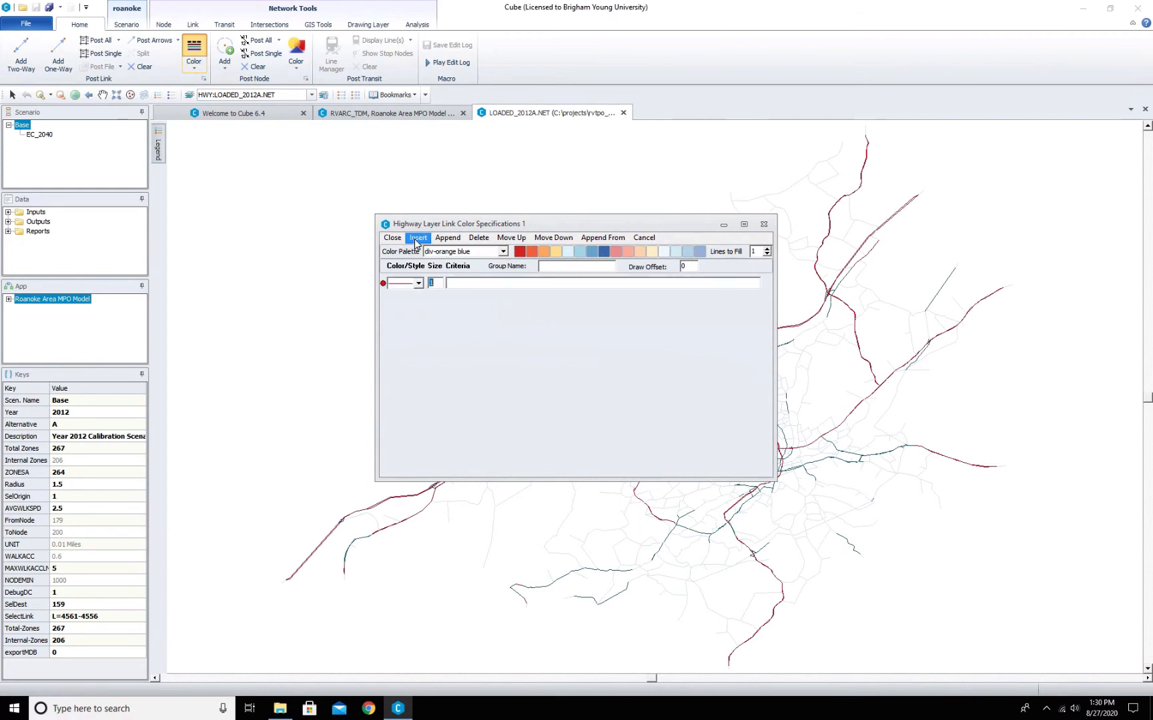
left_click(474, 285)
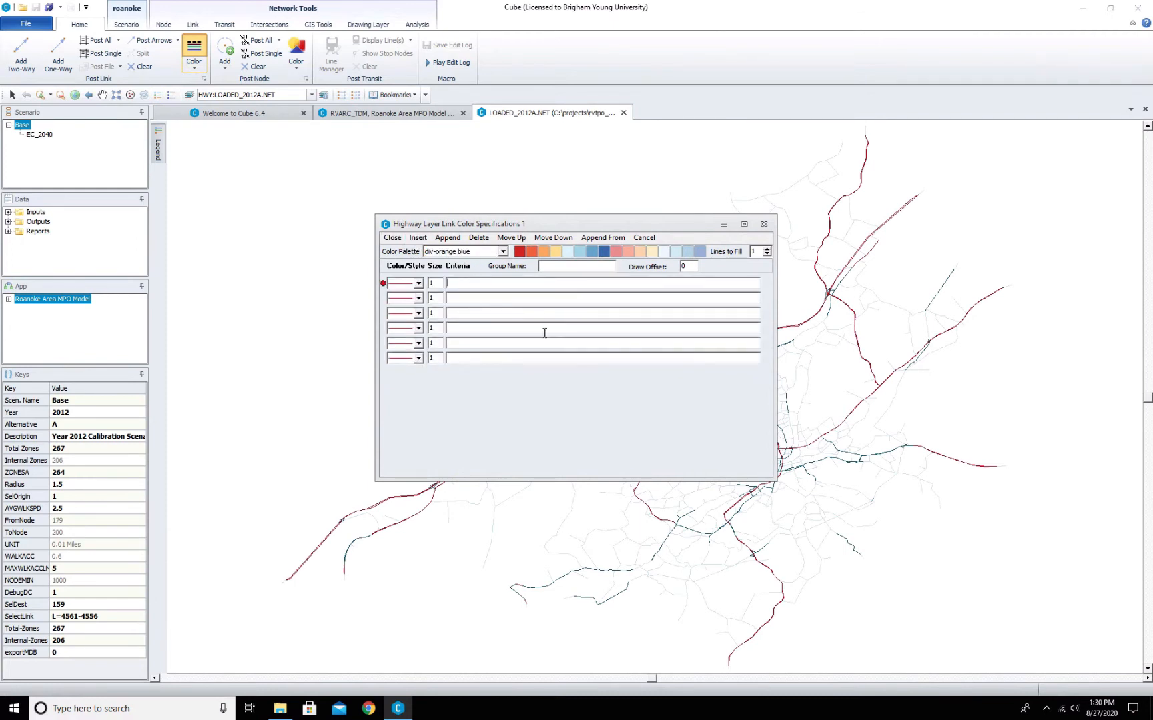
left_click(609, 375)
left_click(583, 380)
left_click(496, 285)
type("VOC")
key("Return")
left_click(576, 382)
right_click(484, 285)
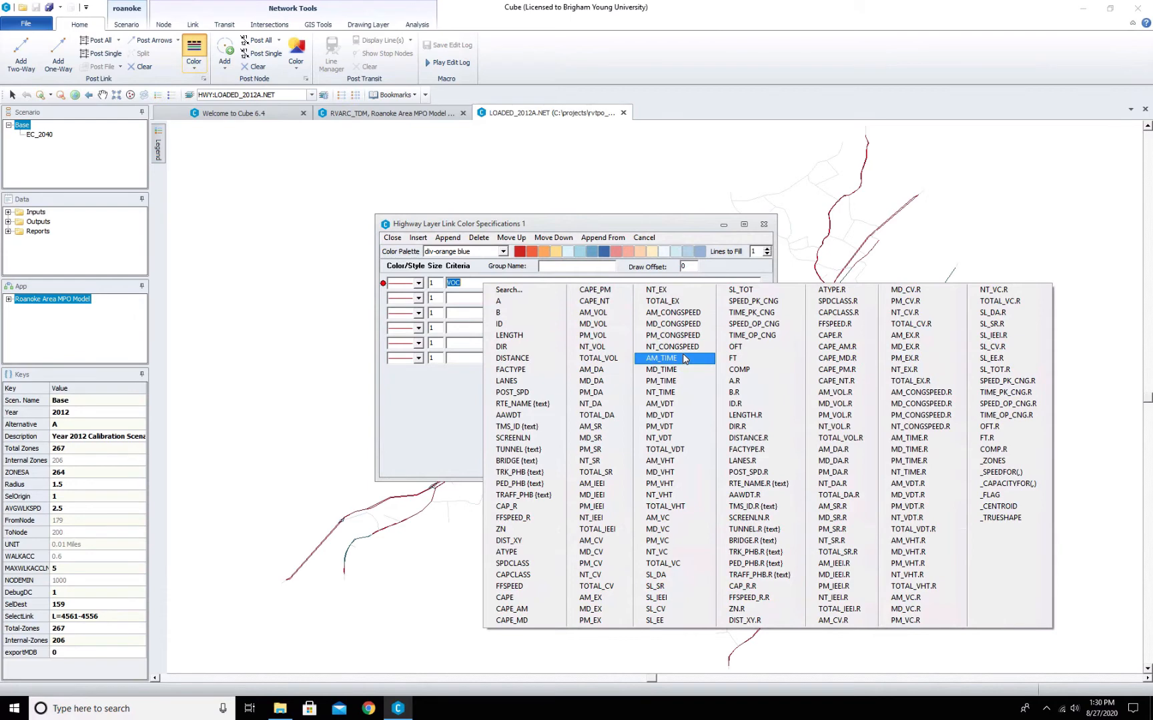
left_click(664, 541)
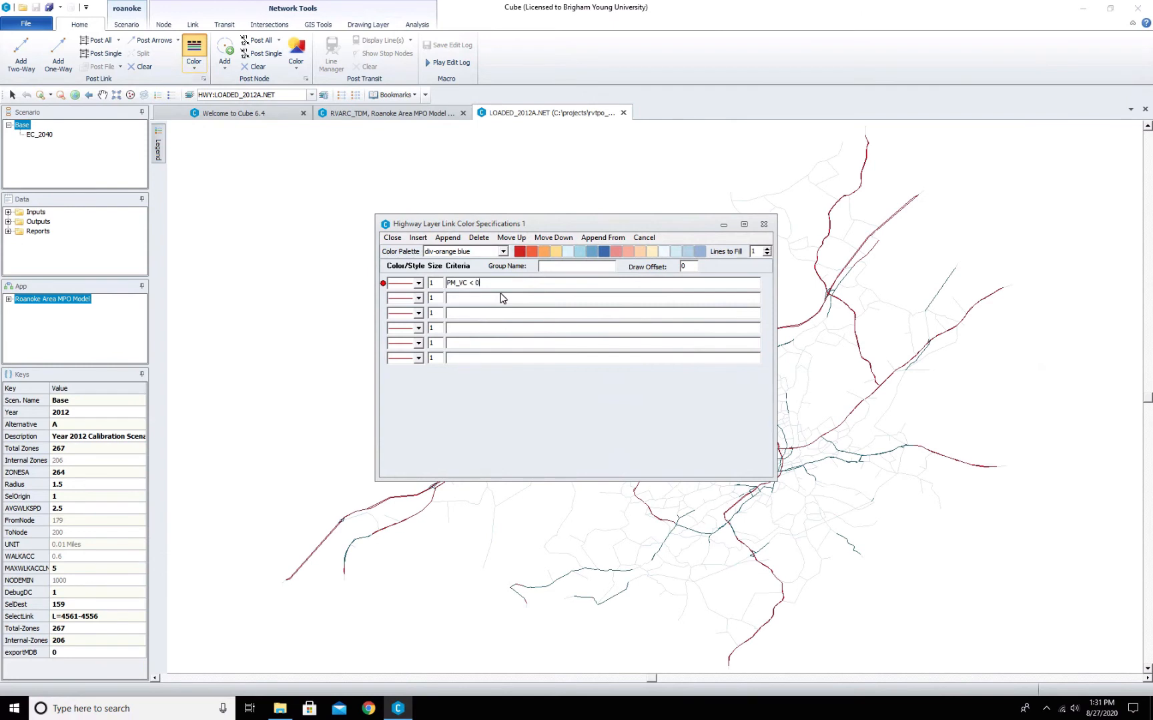
type("< 0.3")
- Set the second color row's criterion to PM_VC >= 0.3 & PM_VC < 0.8
left_click(471, 297)
left_click(474, 282)
left_click(603, 252)
left_click(483, 298)
- Copy the second criterion into the third row and edit it to PM_VC >= 0.8 & PM_VC < 1
left_click(556, 251)
mouse_move(549, 297)
left_mouse_down()
mouse_move(446, 298)
mouse_move(562, 295)
left_mouse_up()
key("ctrl+c")
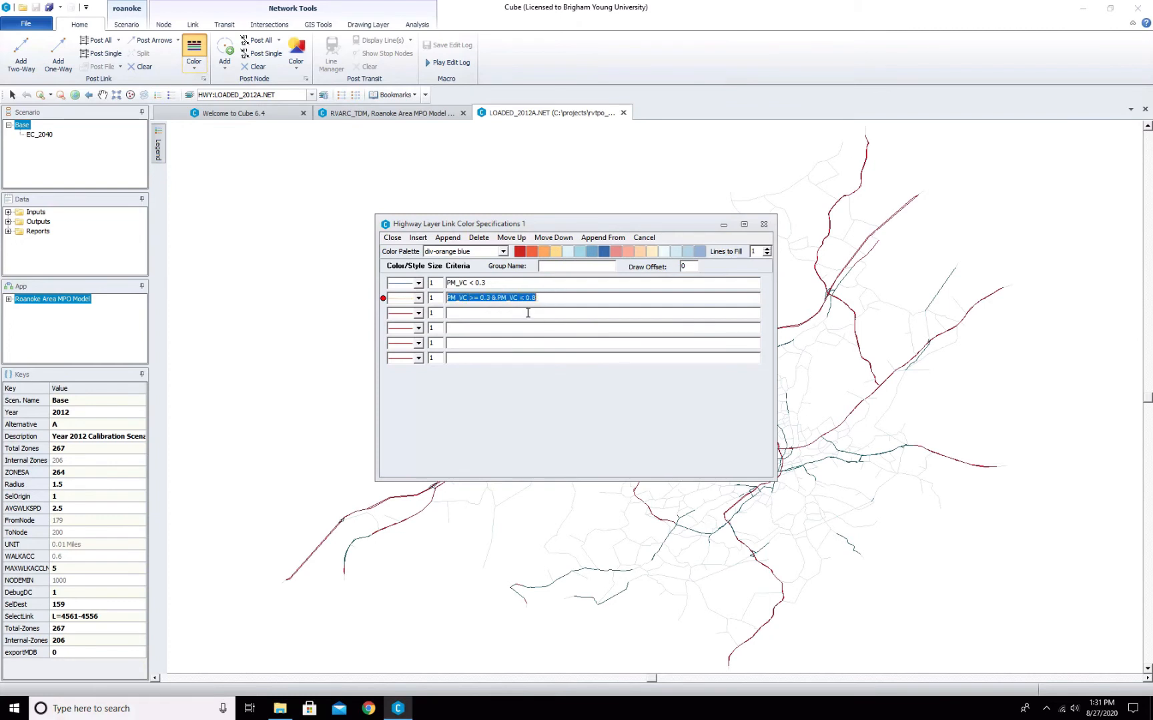
left_click(525, 314)
key("ctrl+v")
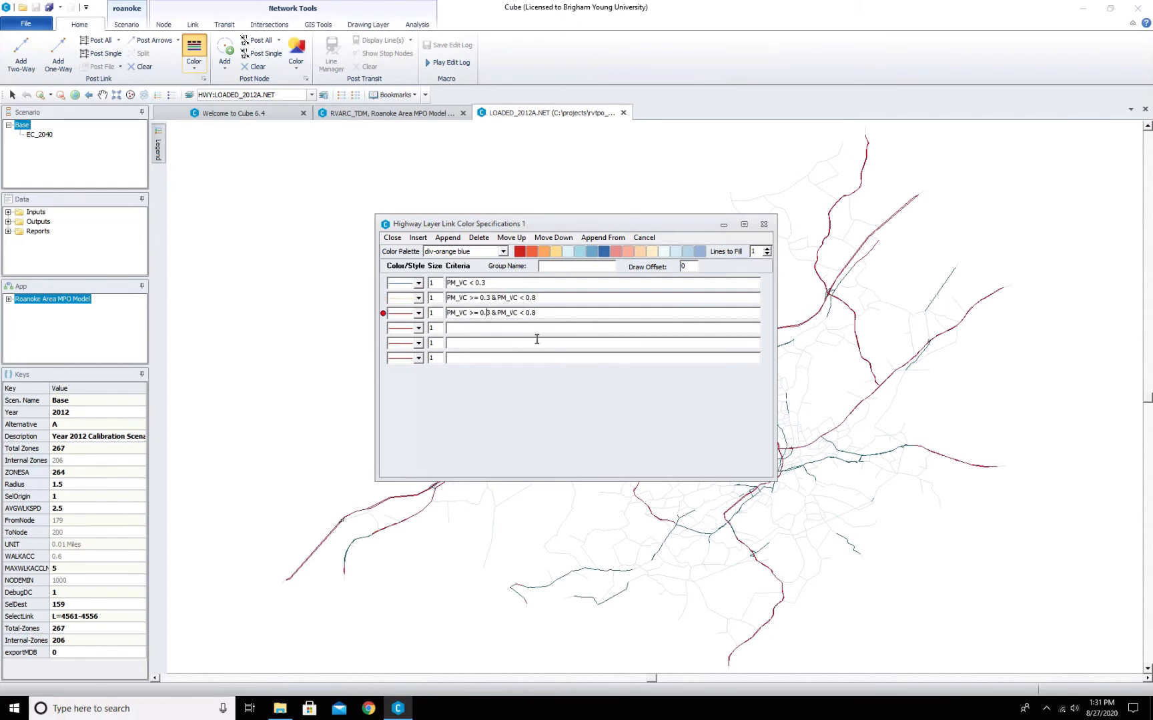
key("BackSpace")
key("Delete")
type(".8")
left_click_drag(538, 313, 530, 316)
type("1")
- Copy the third criterion into the fourth row and edit it to PM_VC >=1
left_click_drag(539, 313, 447, 314)
key("ctrl+c")
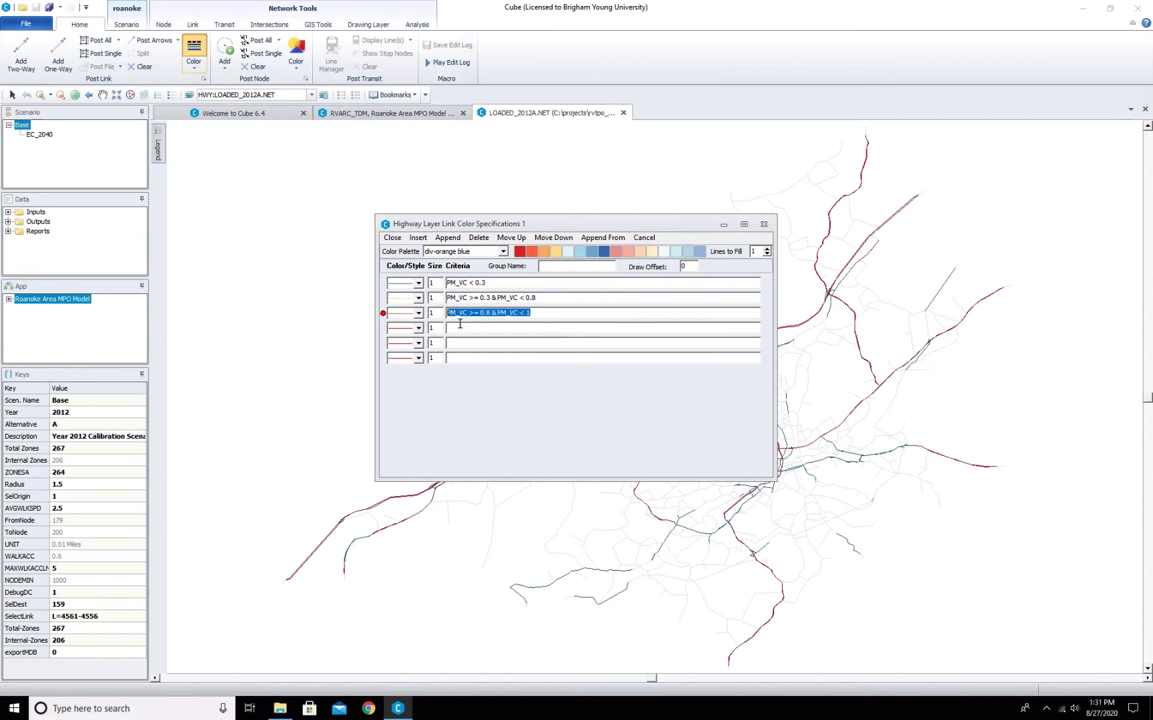
left_click(459, 326)
key("ctrl+v")
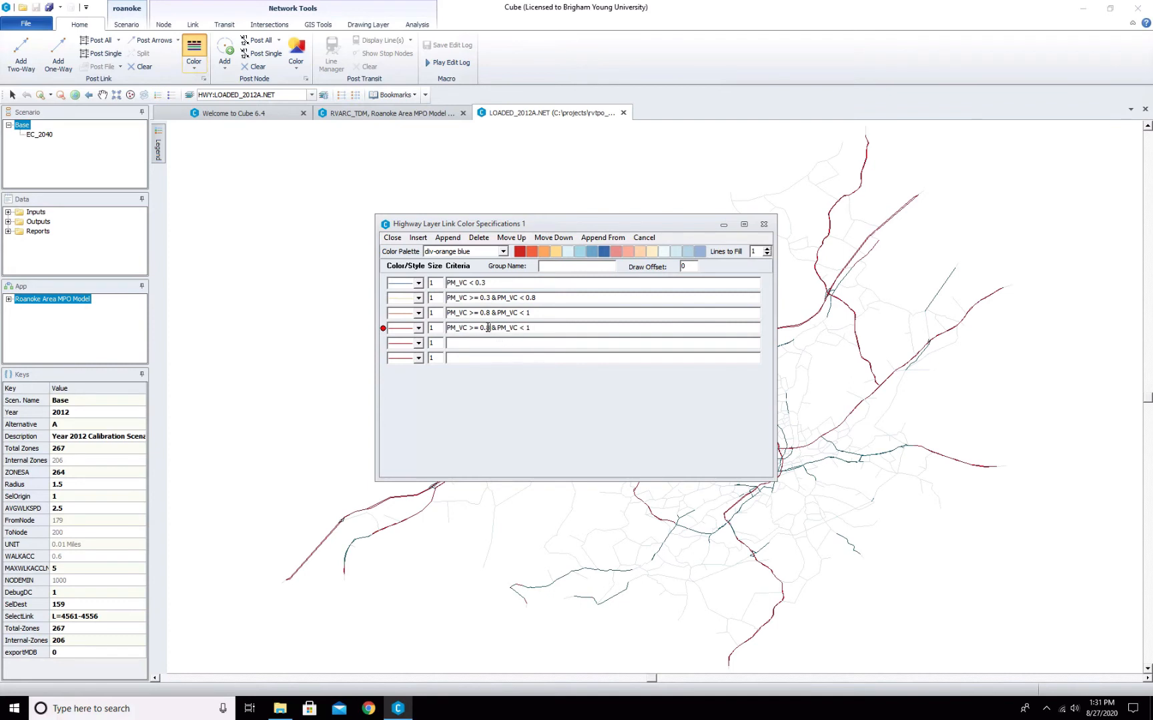
left_click_drag(478, 327, 580, 327)
type("1")
- Delete the two unused empty color rows and close the color specifications
left_click(447, 343)
left_click(478, 238)
left_click(453, 344)
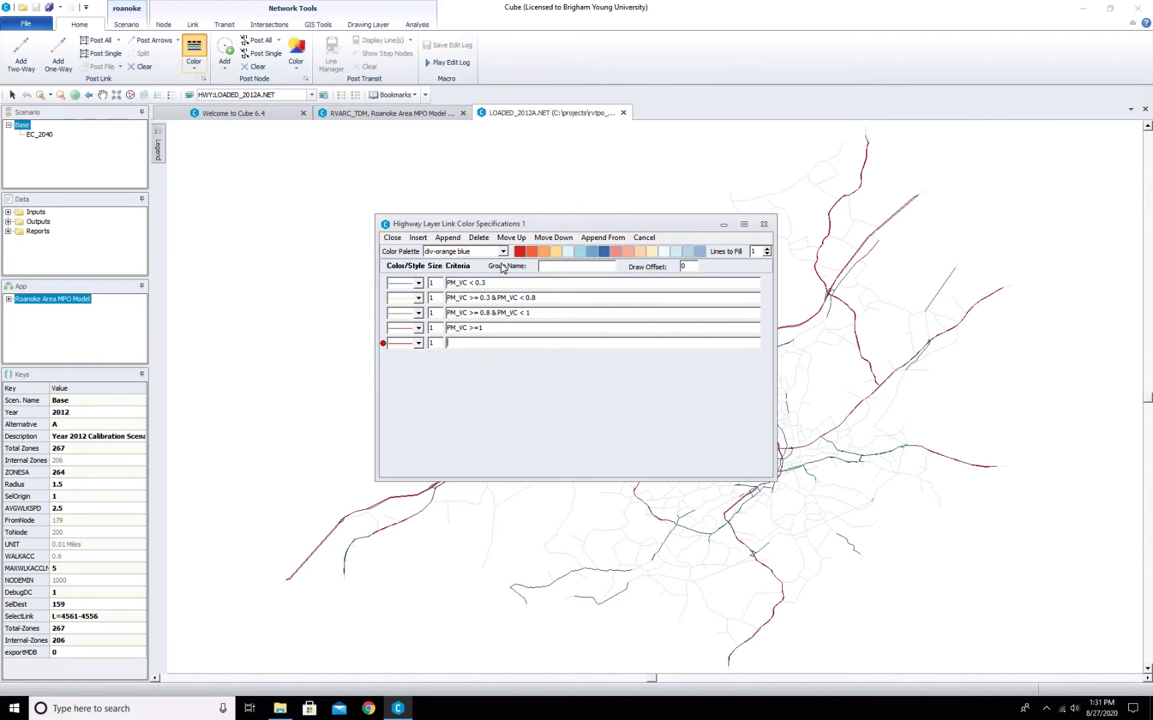
left_click(478, 238)
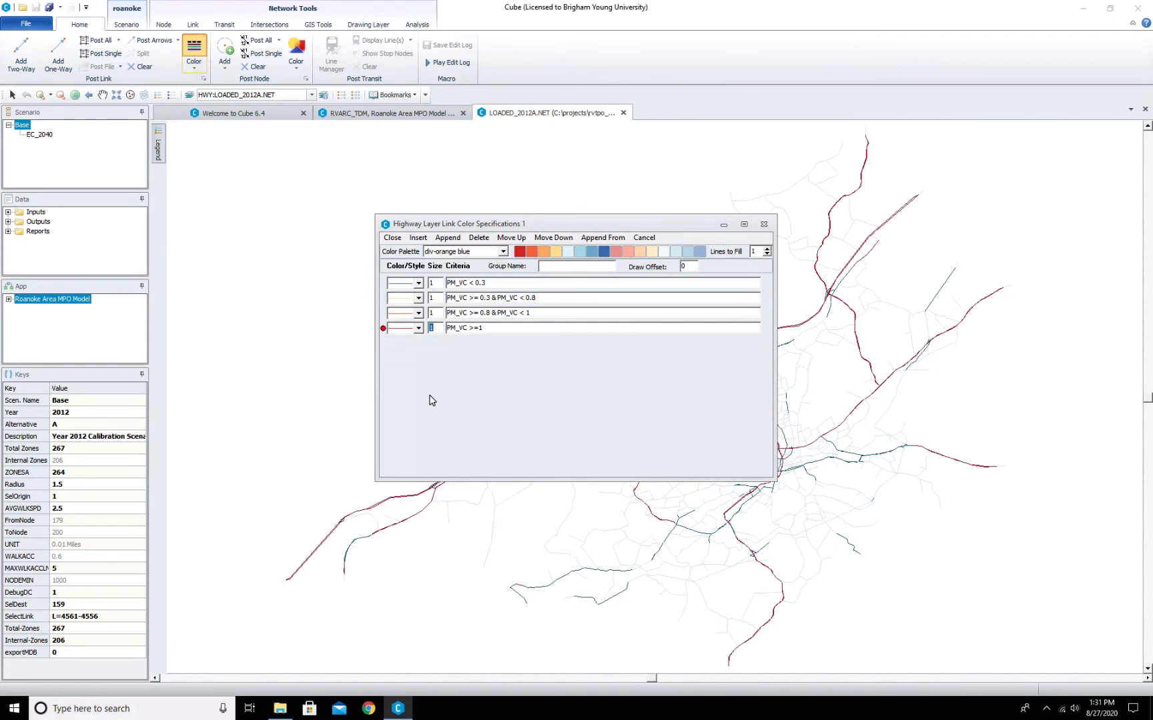
left_click(393, 239)
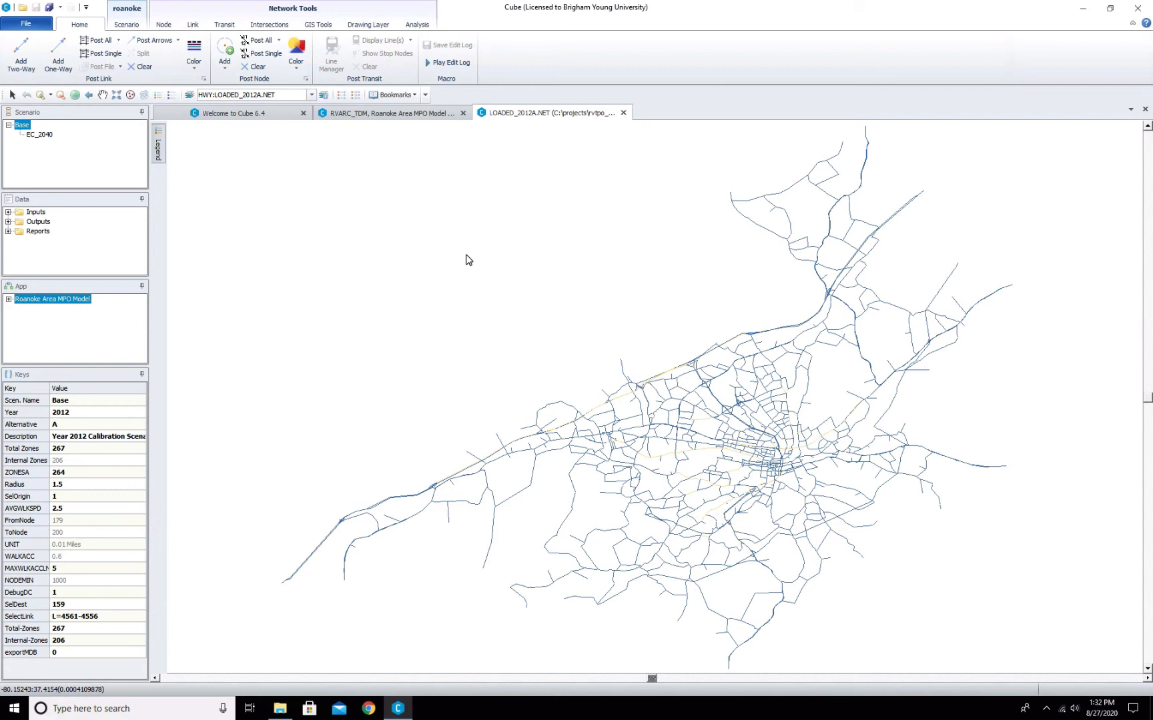
- Switch the TOTAL VOLUME multi-bandwidth coloring to Link Color and confirm the settings
left_click(417, 24)
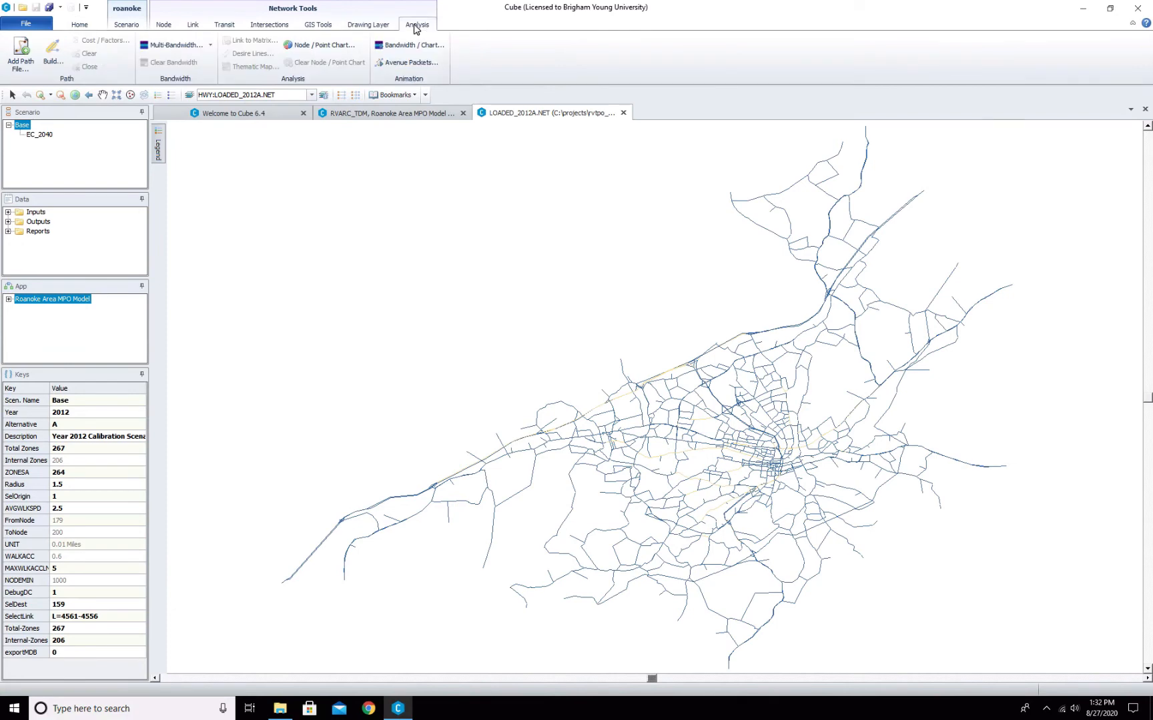
left_click(175, 44)
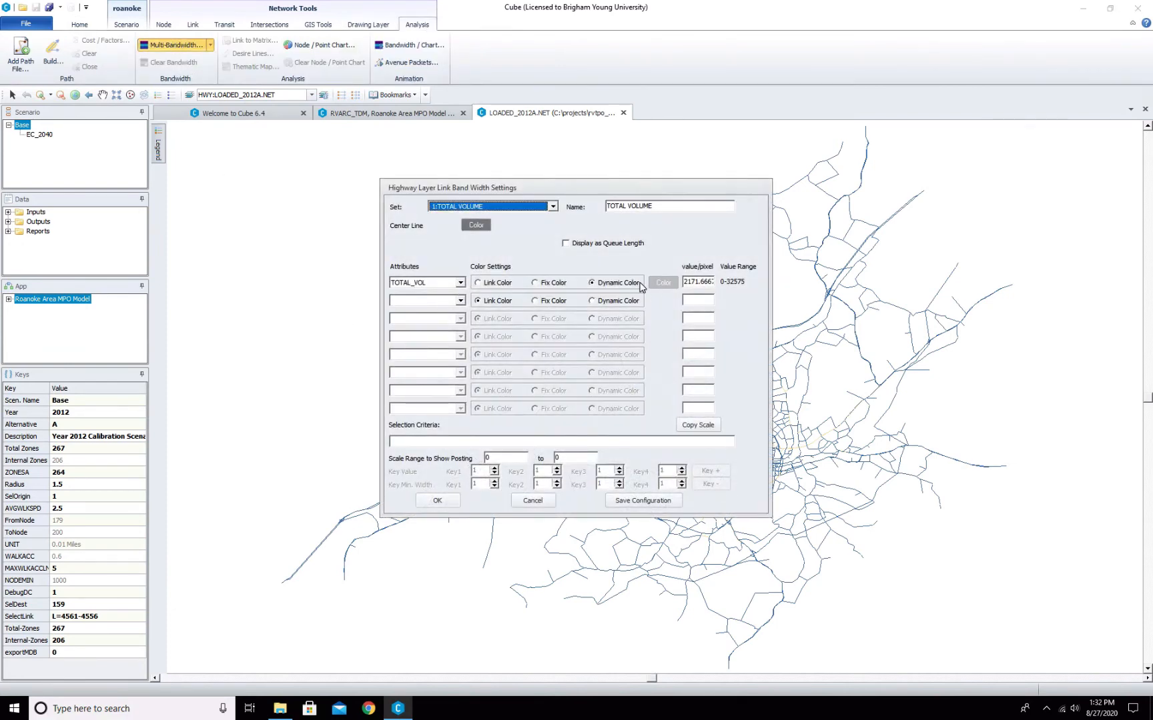
left_click(477, 284)
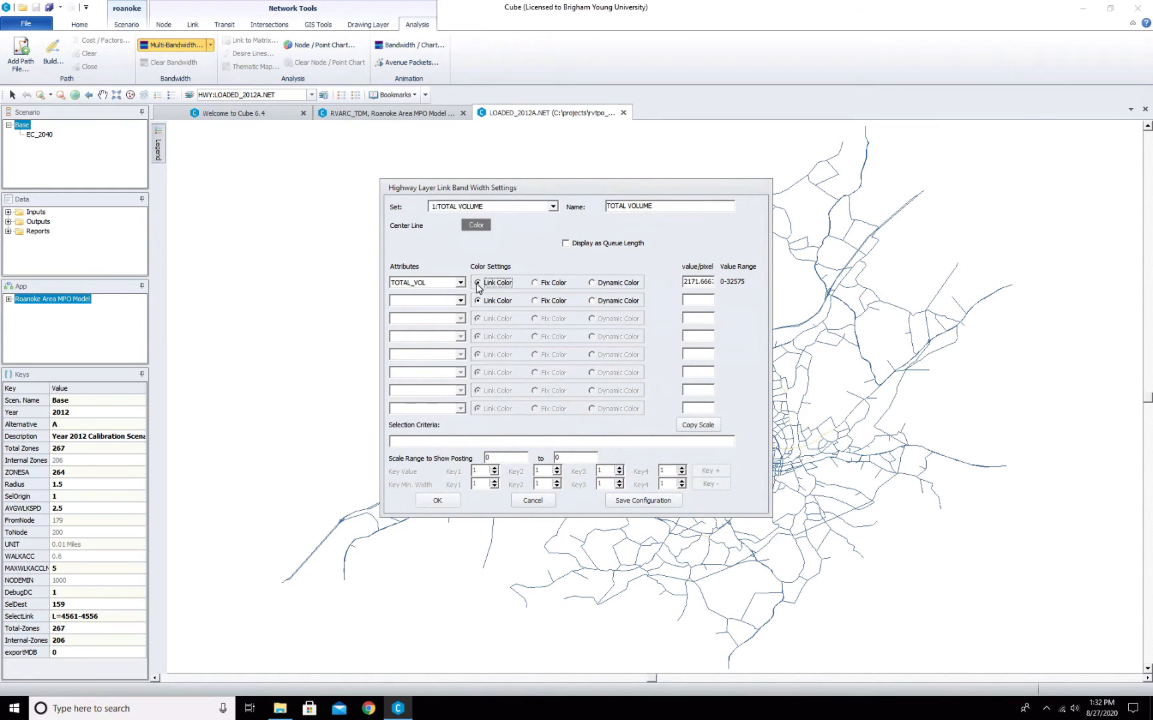
left_click(437, 501)
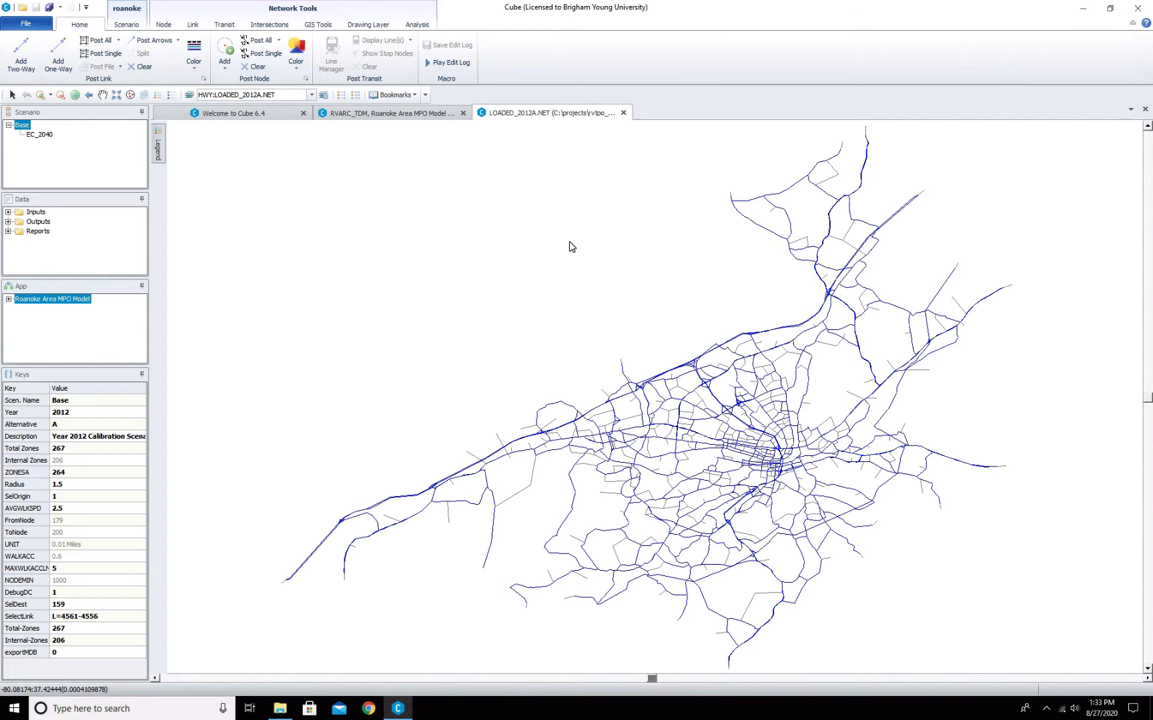
- Open the layer control and enable the Boundary layer
left_click(312, 94)
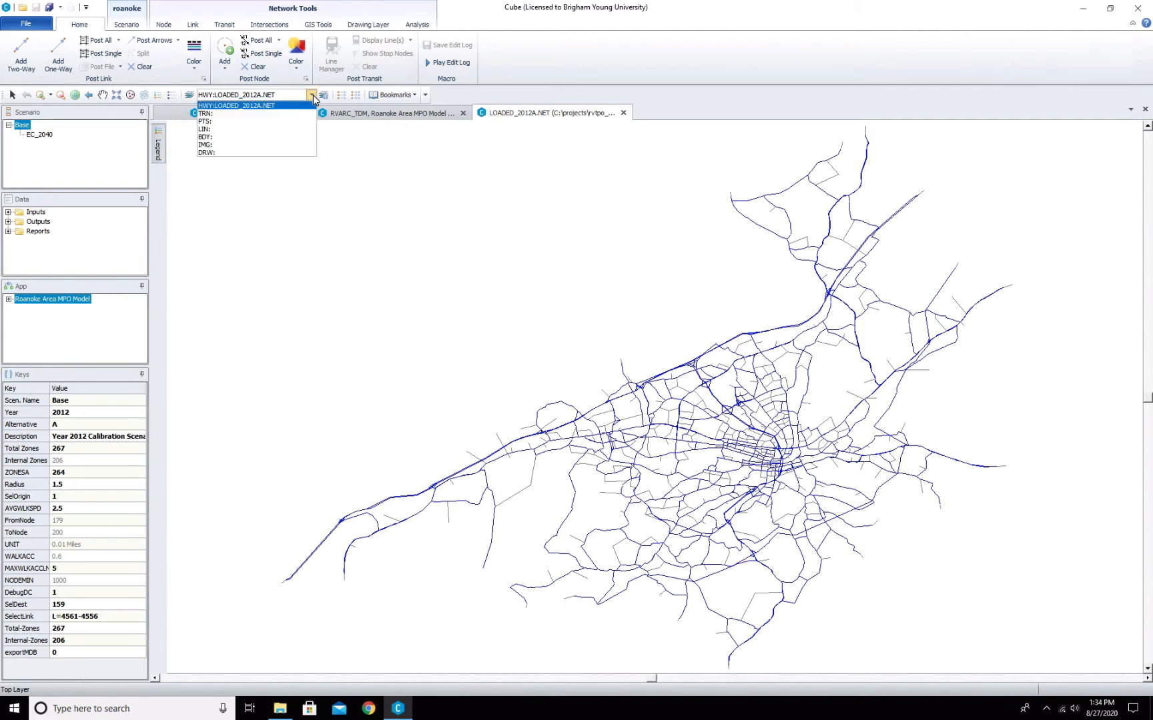
left_click(252, 114)
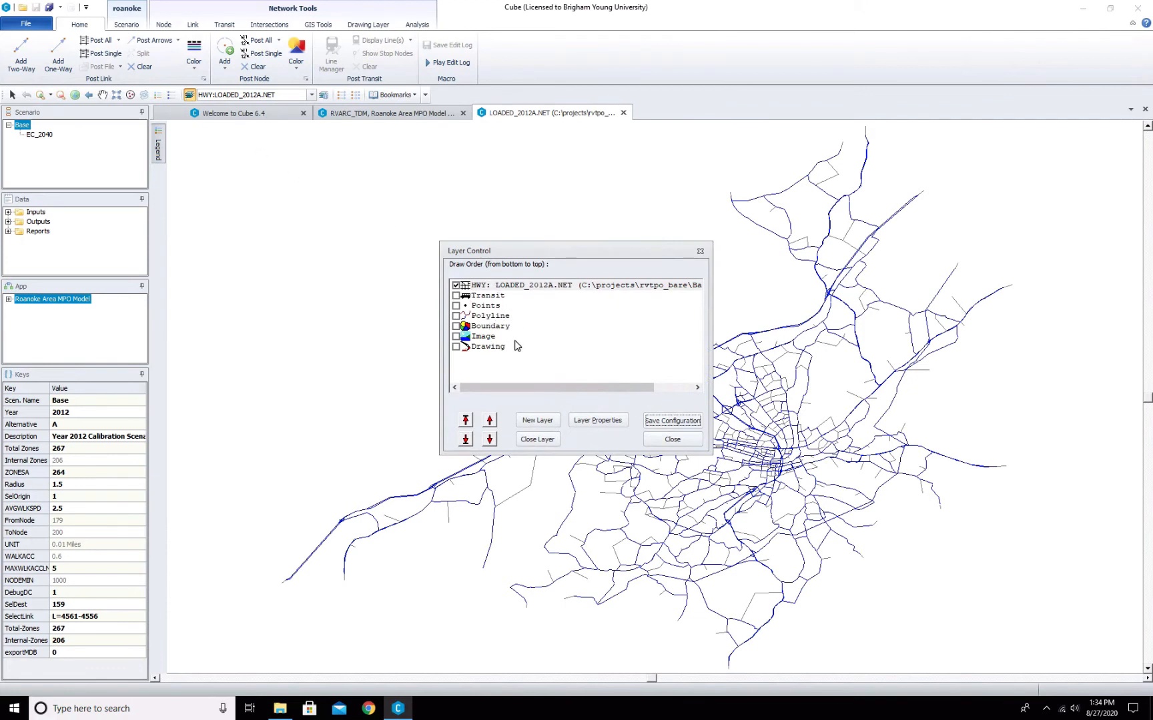
left_click(454, 326)
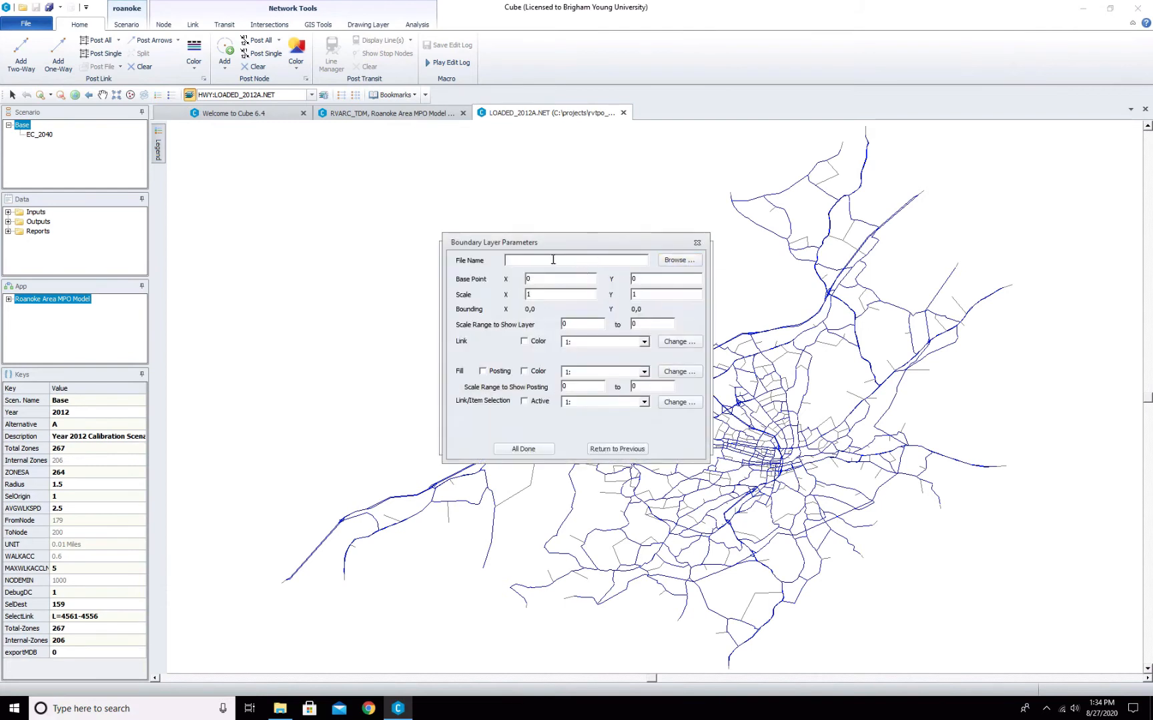
- Browse to the rvtpo_bare Maps folder and open RoanokeTAZ.shp as the boundary layer file
left_click(676, 261)
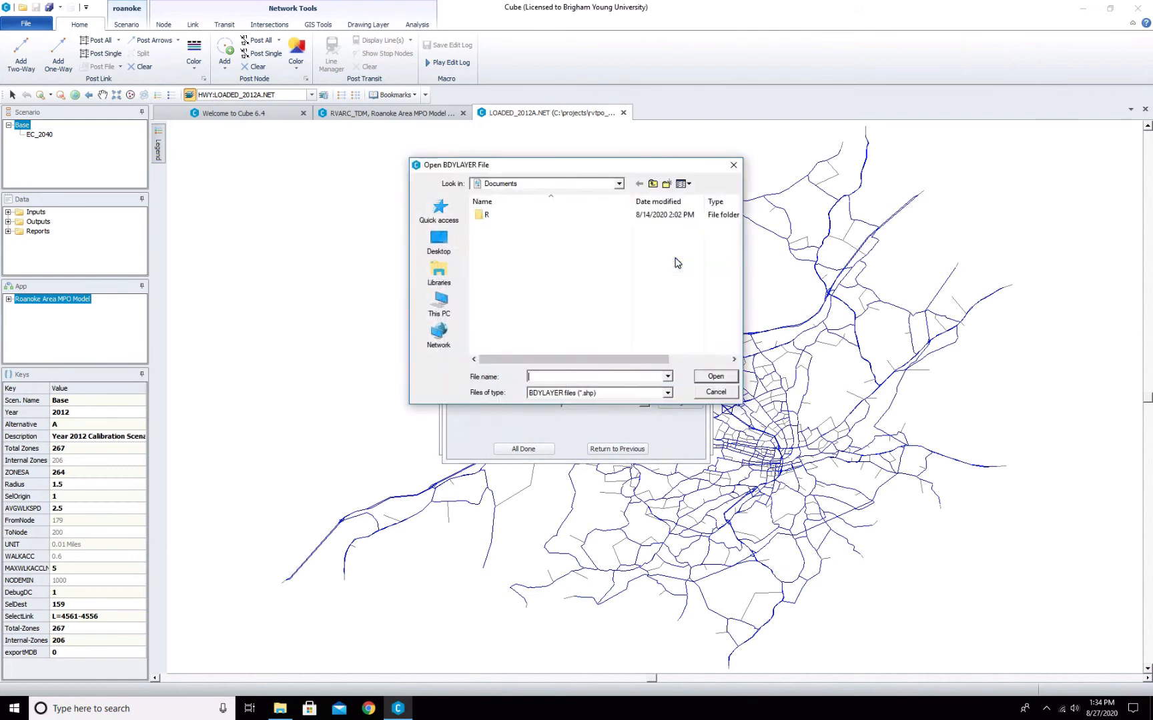
left_click(439, 304)
left_click(559, 186)
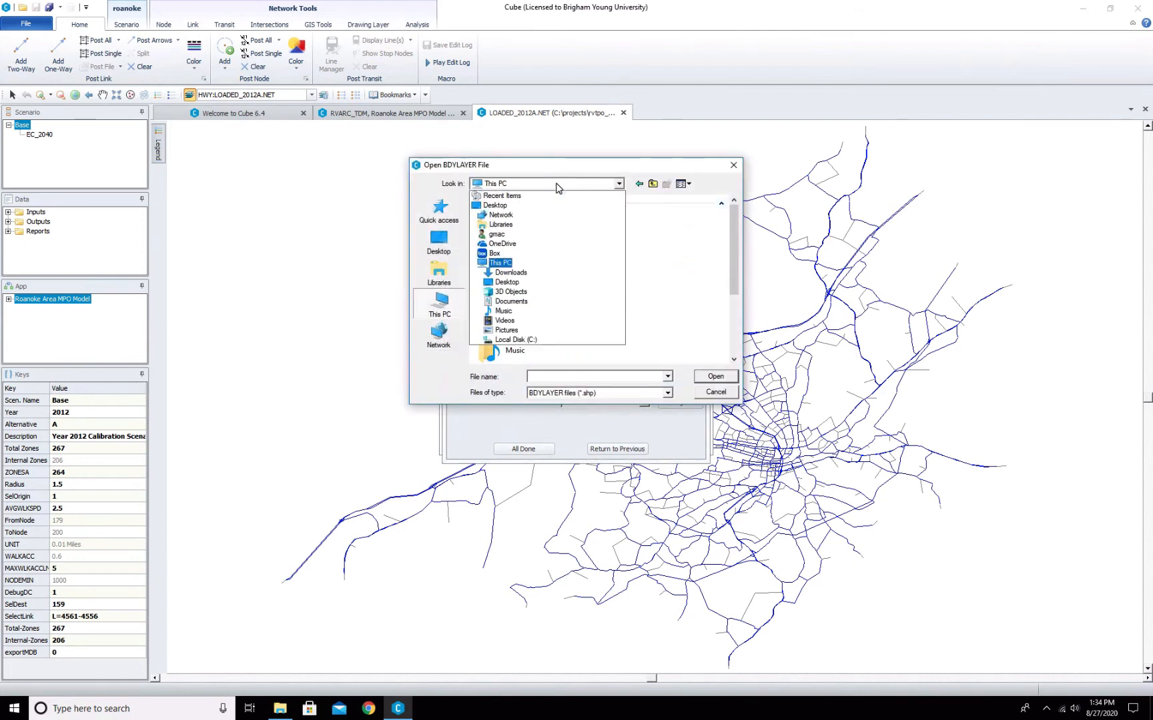
left_click(558, 330)
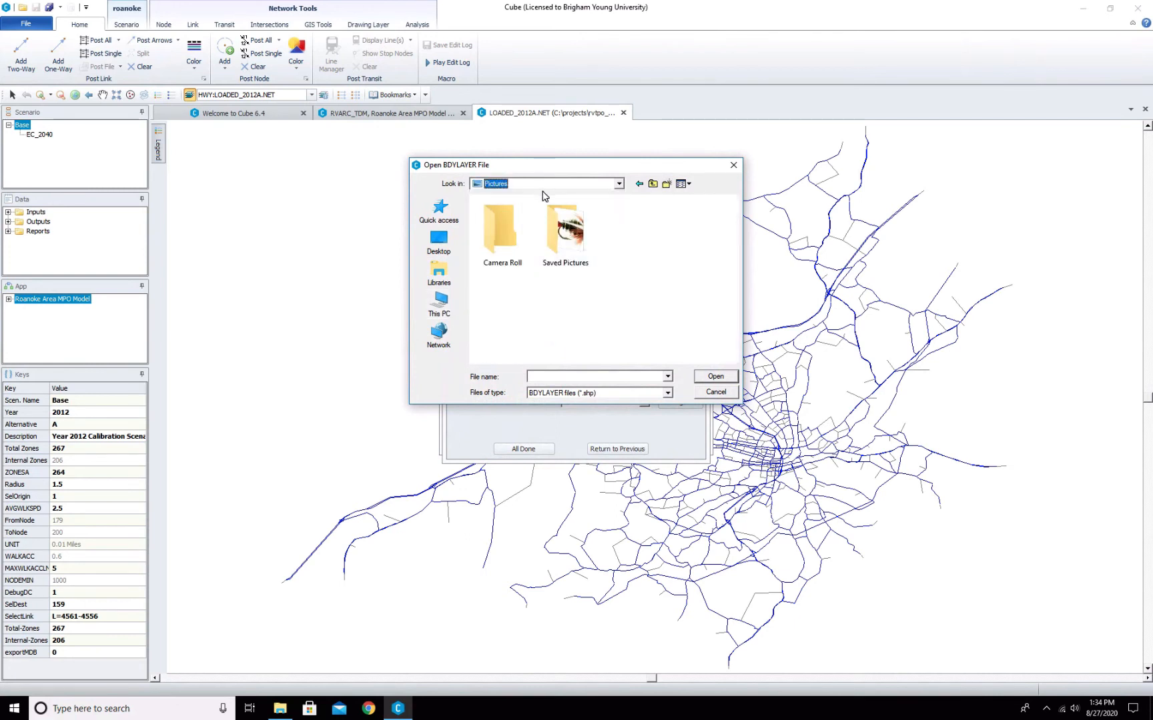
left_click(623, 186)
left_click(512, 340)
double_click(497, 261)
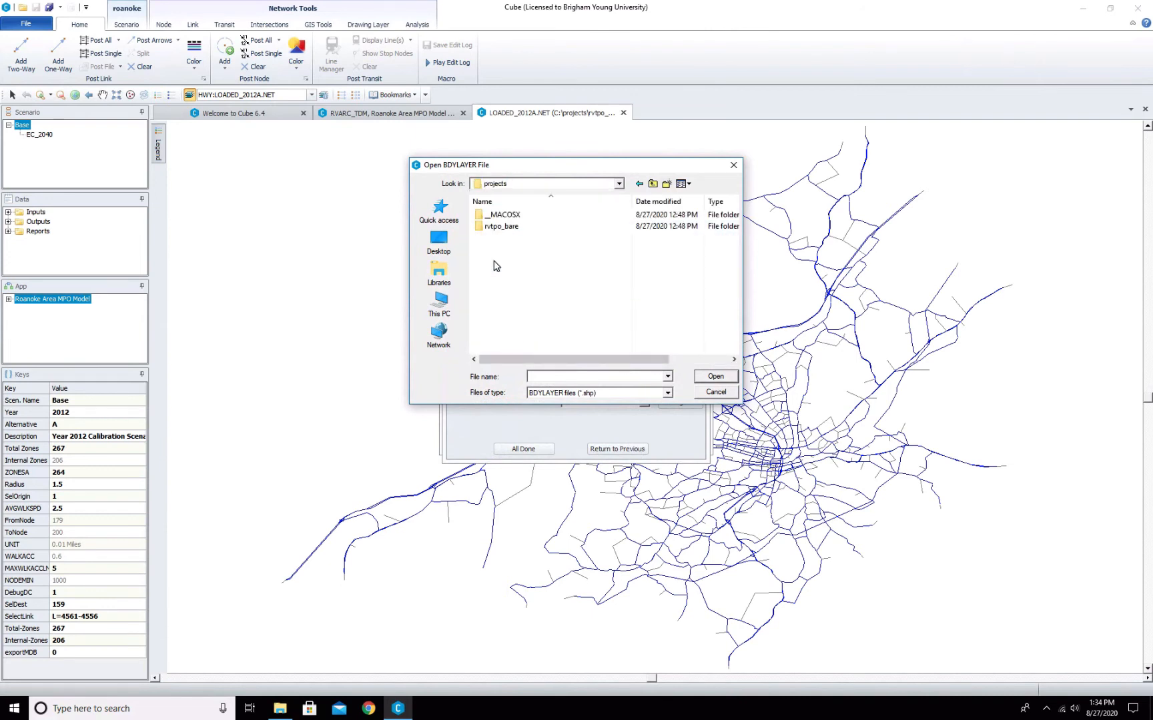
double_click(491, 230)
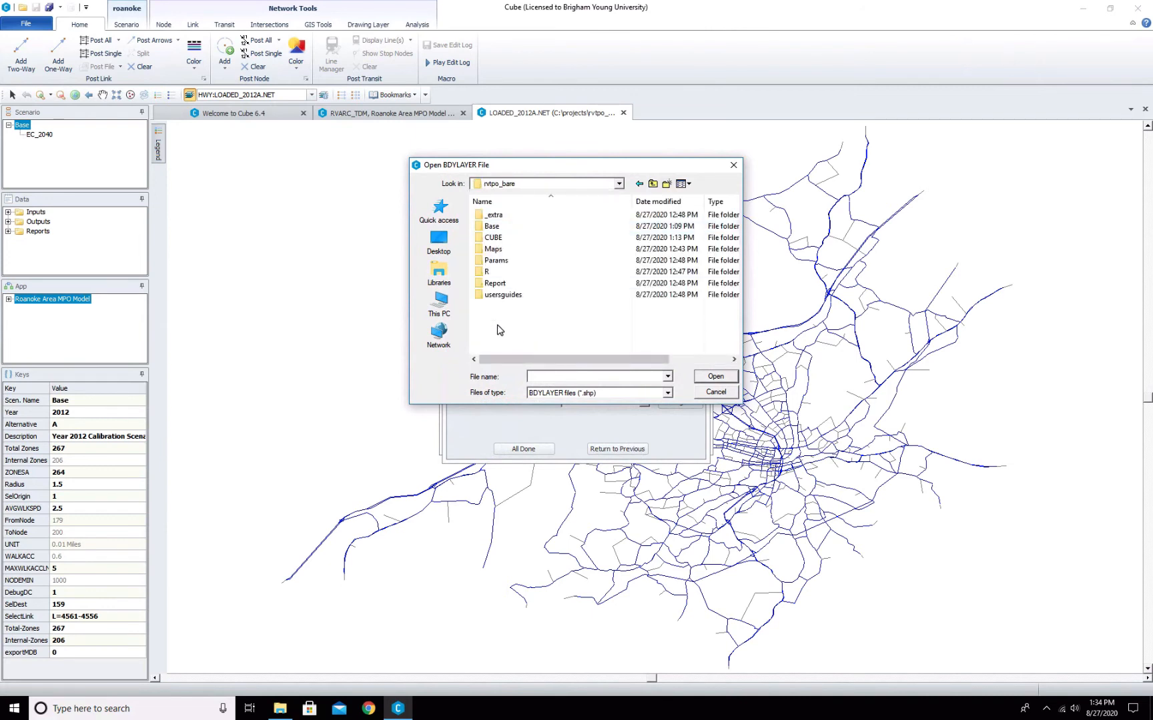
double_click(494, 249)
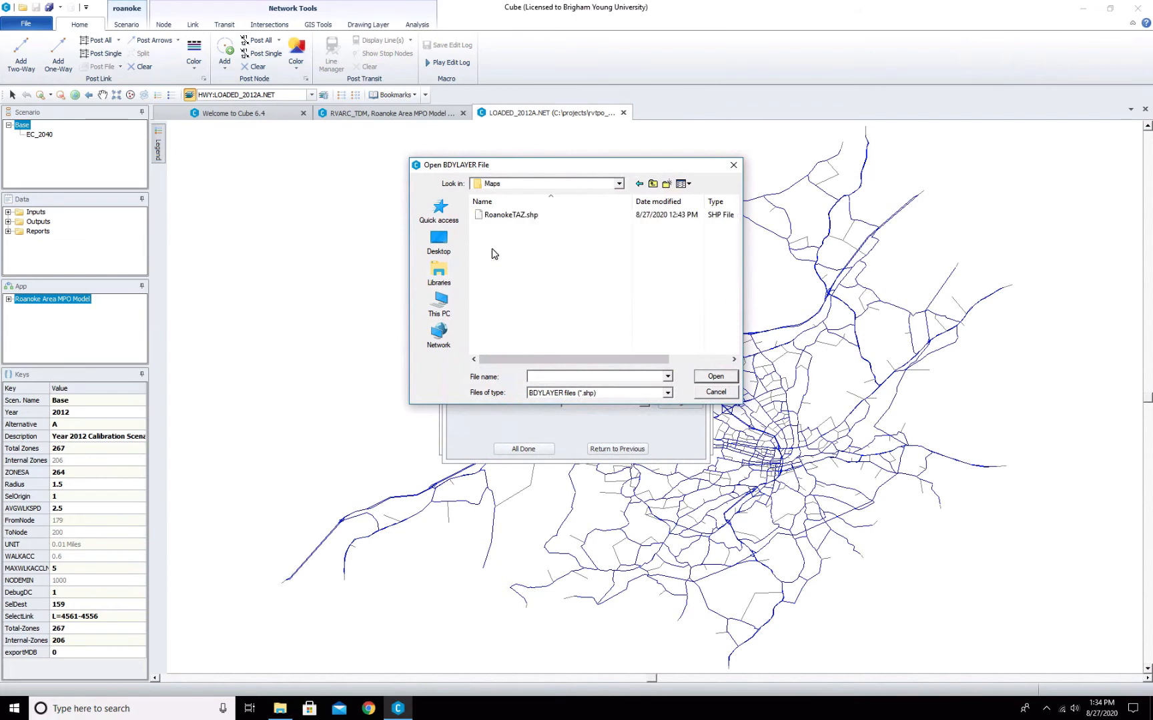
left_click(511, 214)
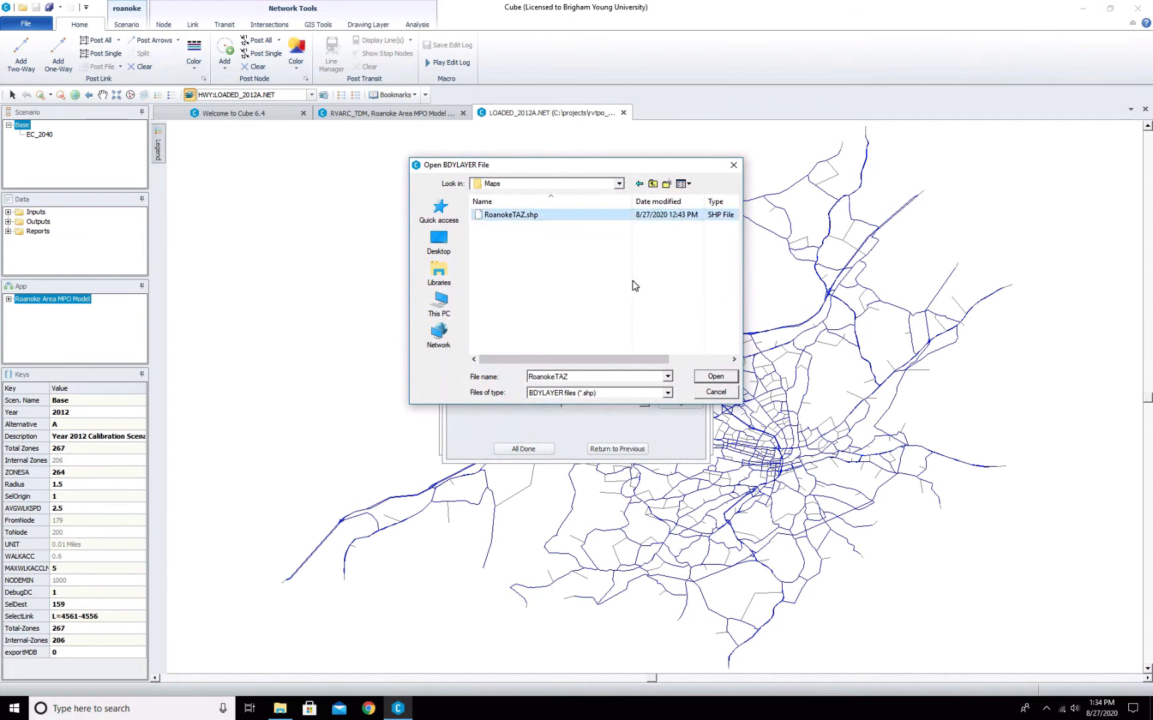
left_click(703, 378)
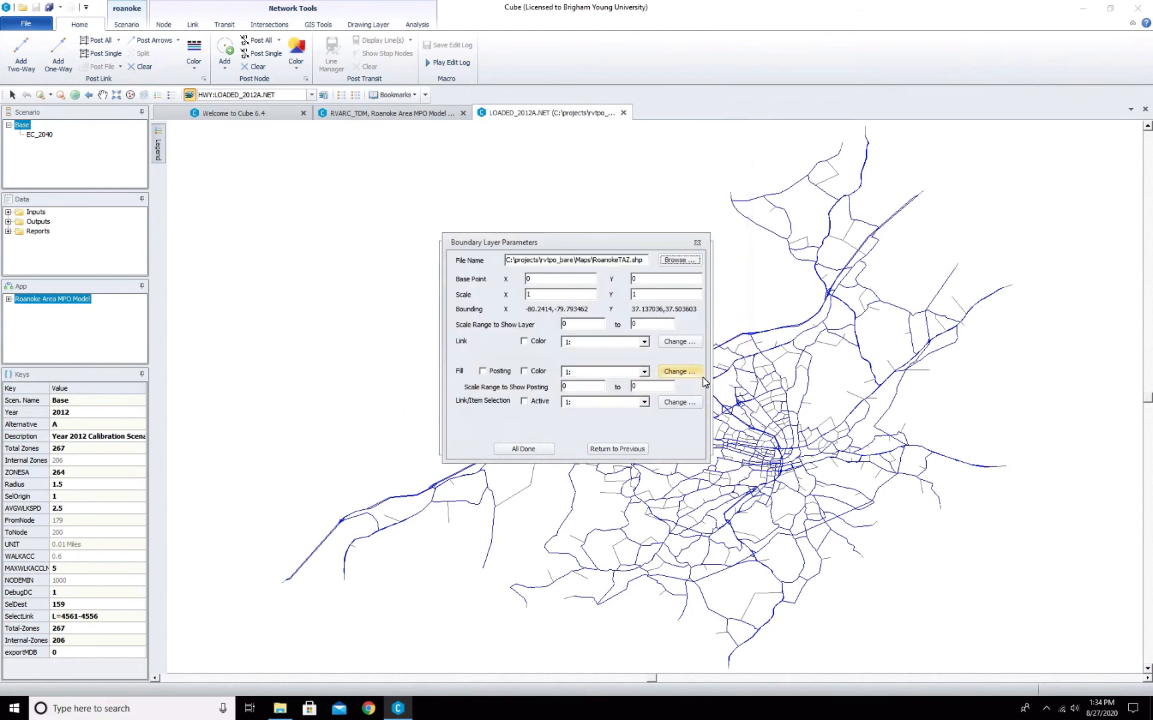
- Confirm the boundary layer settings and make the RoanokeTAZ.shp boundary layer the active layer
left_click(523, 449)
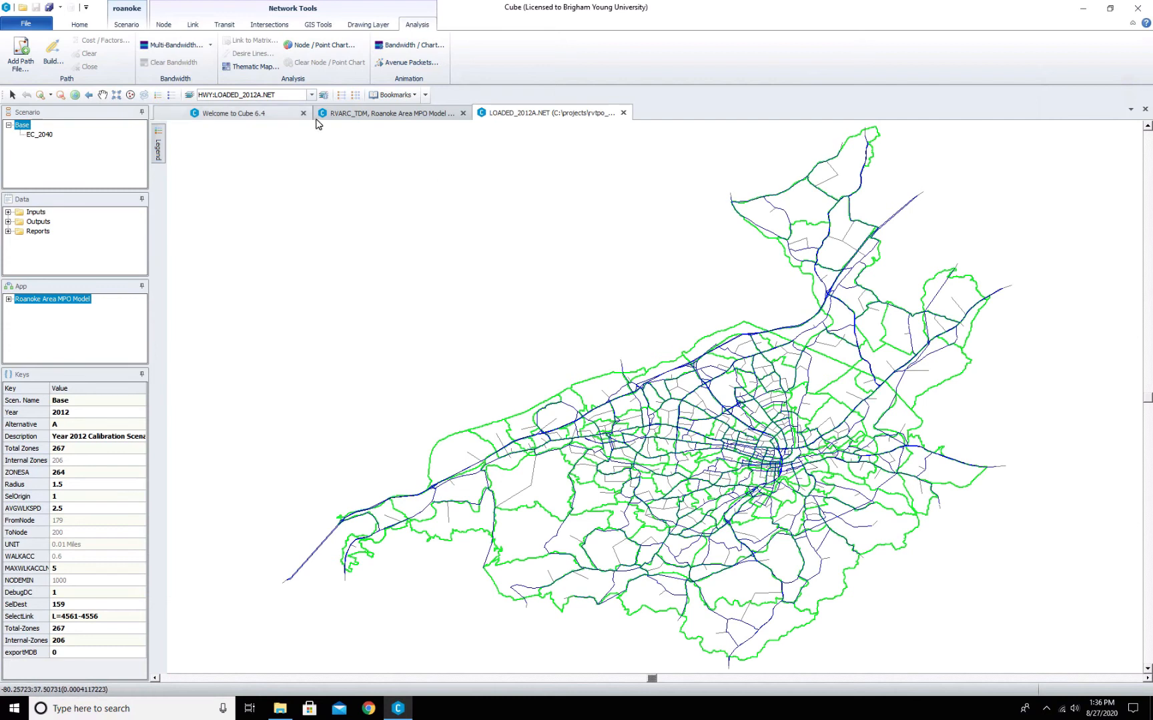
left_click(311, 94)
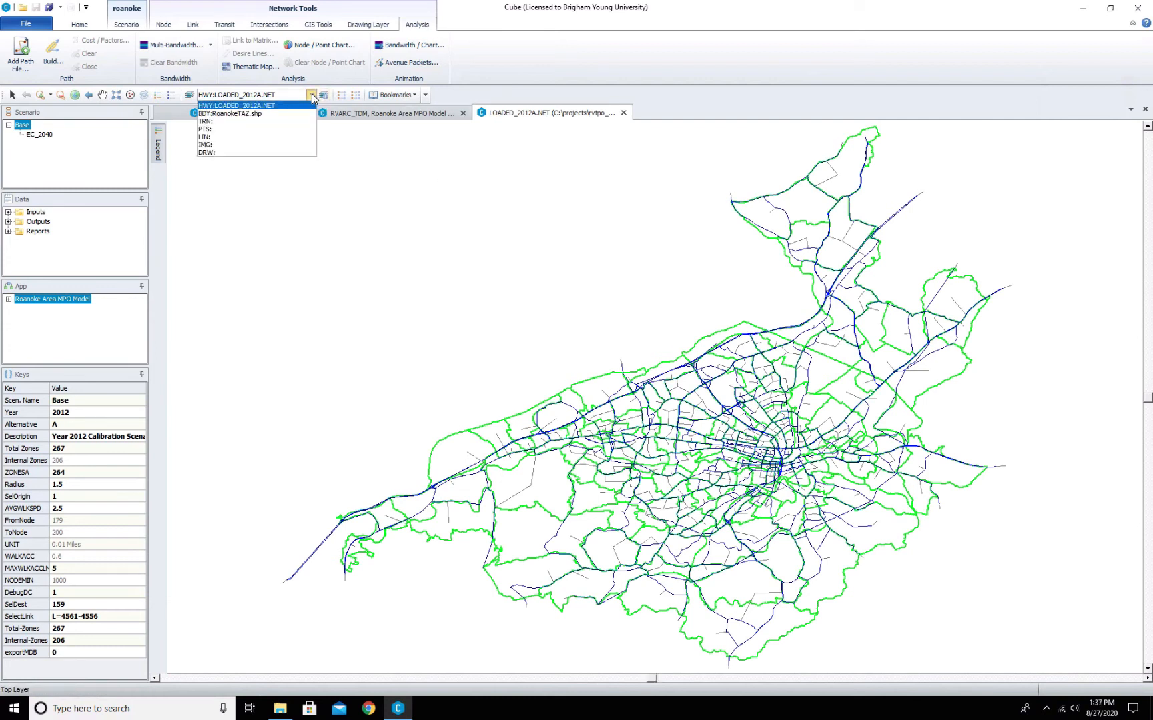
left_click(240, 115)
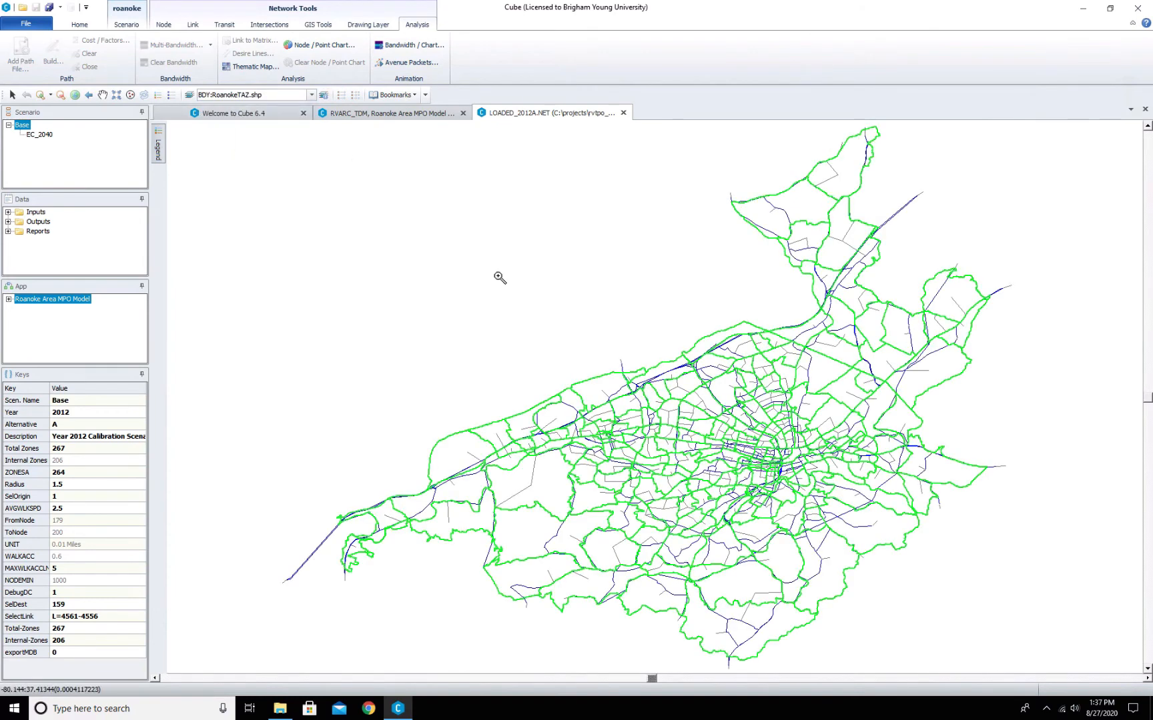
left_click(247, 68)
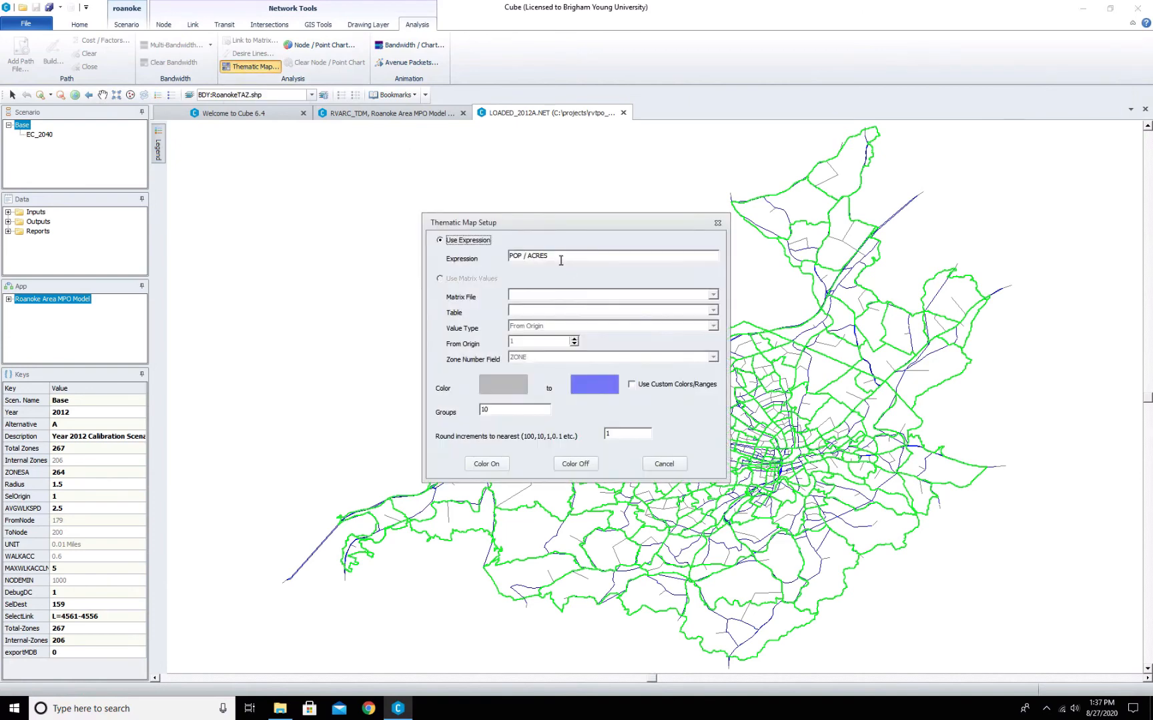
key("BackSpace")
left_click(670, 466)
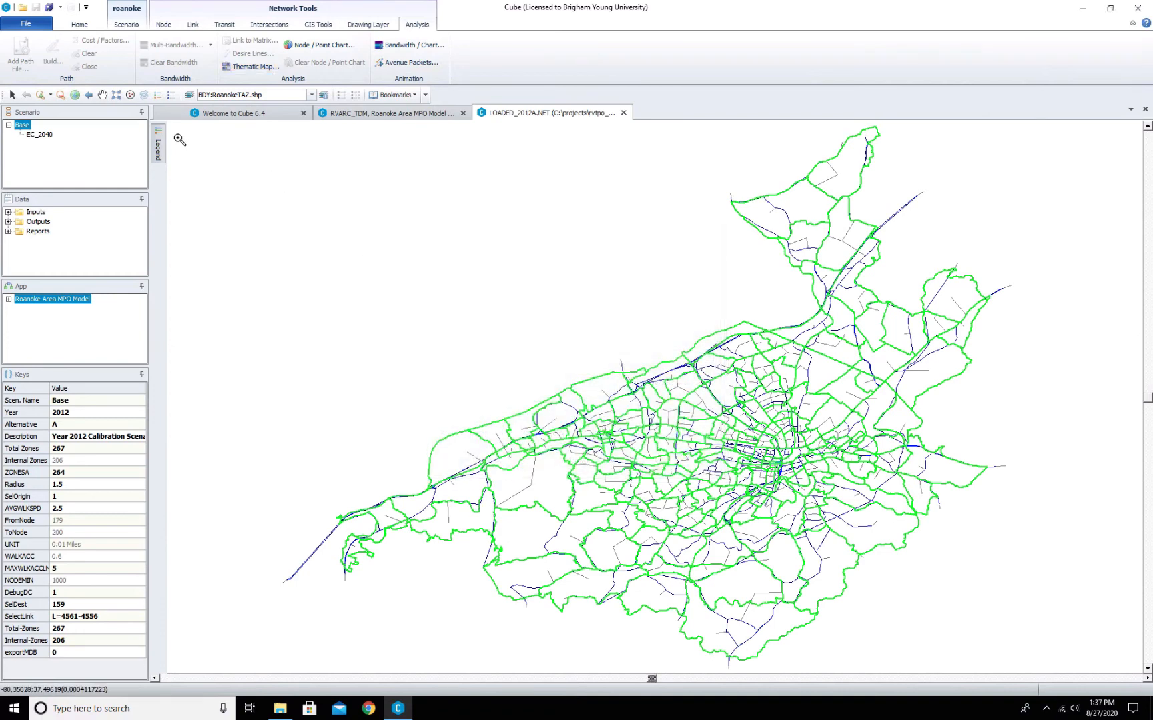
- Open RoanokeTAZ.dbf to examine the TAZ attribute table, then close its tab
left_click(25, 24)
left_click(35, 71)
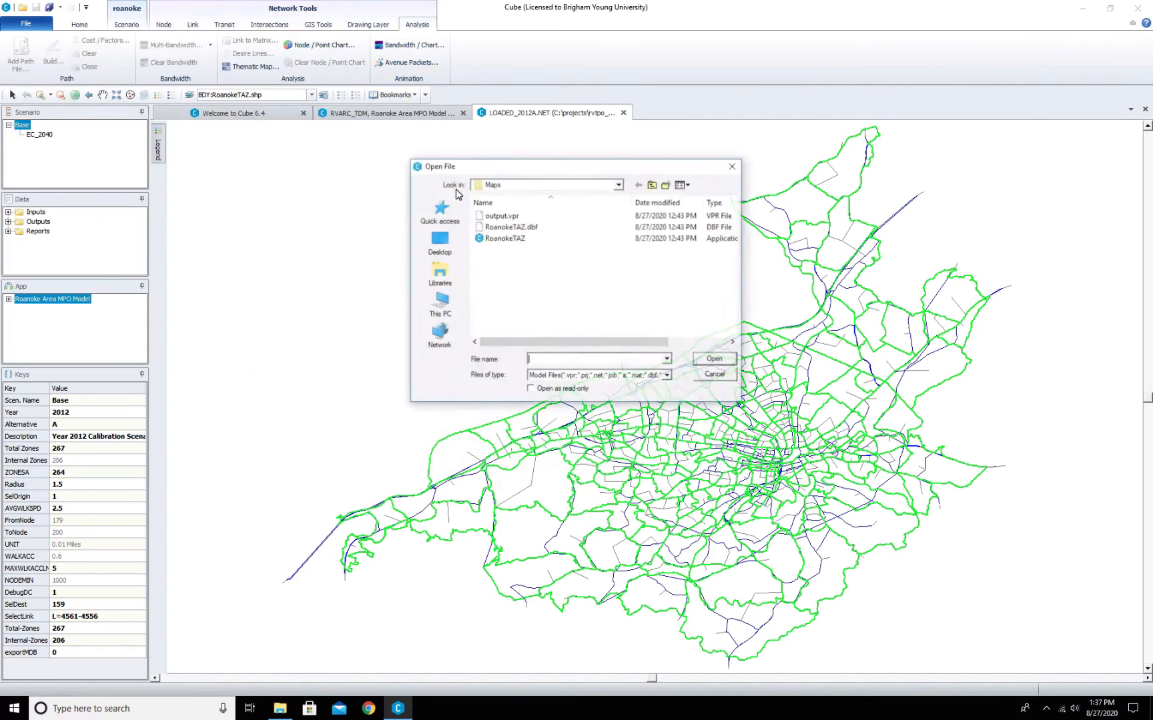
left_click(521, 228)
left_click(716, 361)
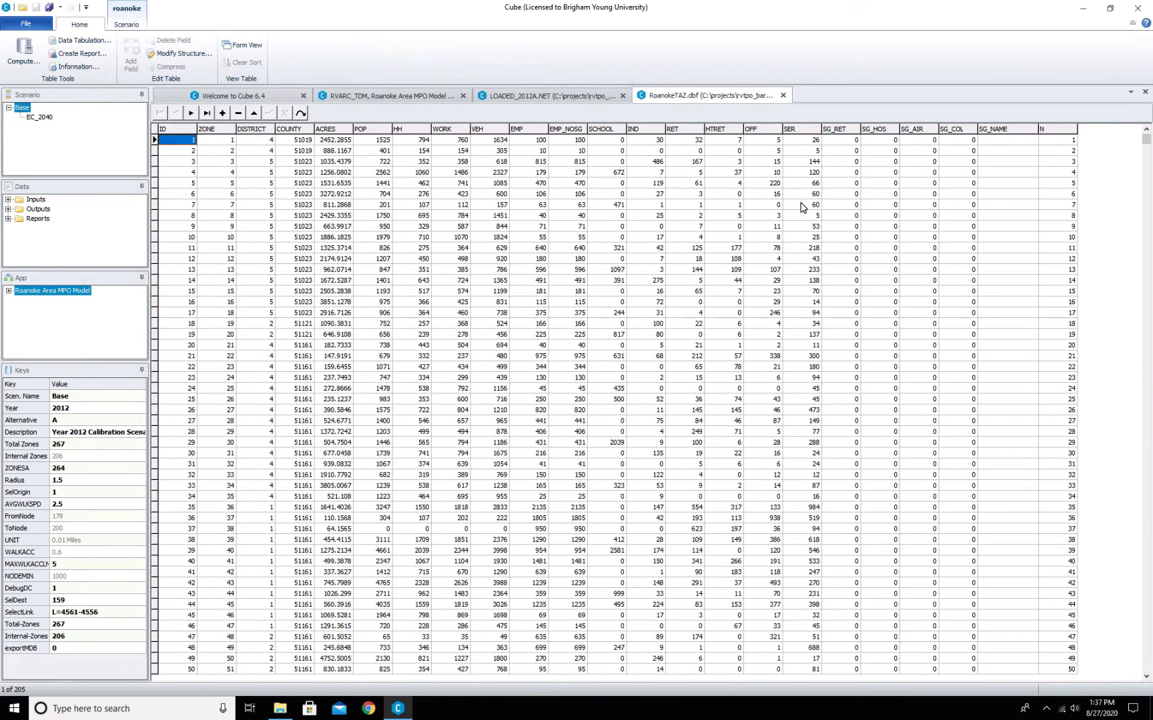
left_click(782, 95)
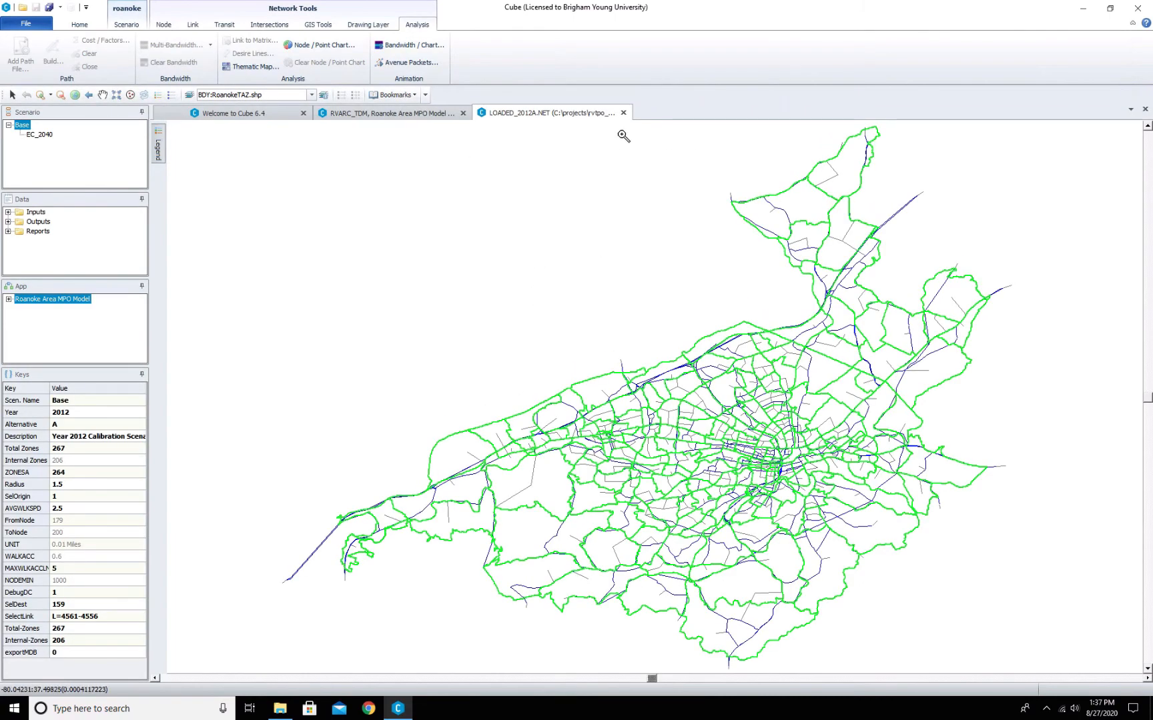
- Create a thematic map of the TAZs shaded by HH using custom colors and ranges, applying the color range
left_click(246, 69)
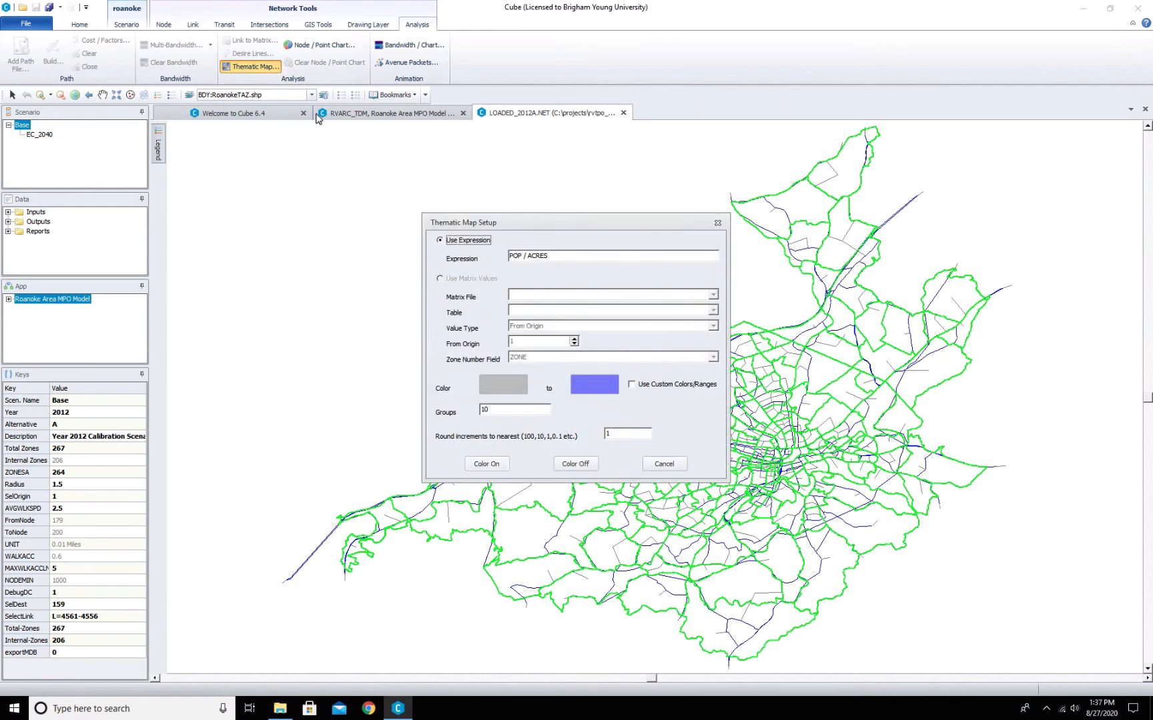
left_click_drag(557, 257, 494, 256)
key("BackSpace")
left_click(632, 386)
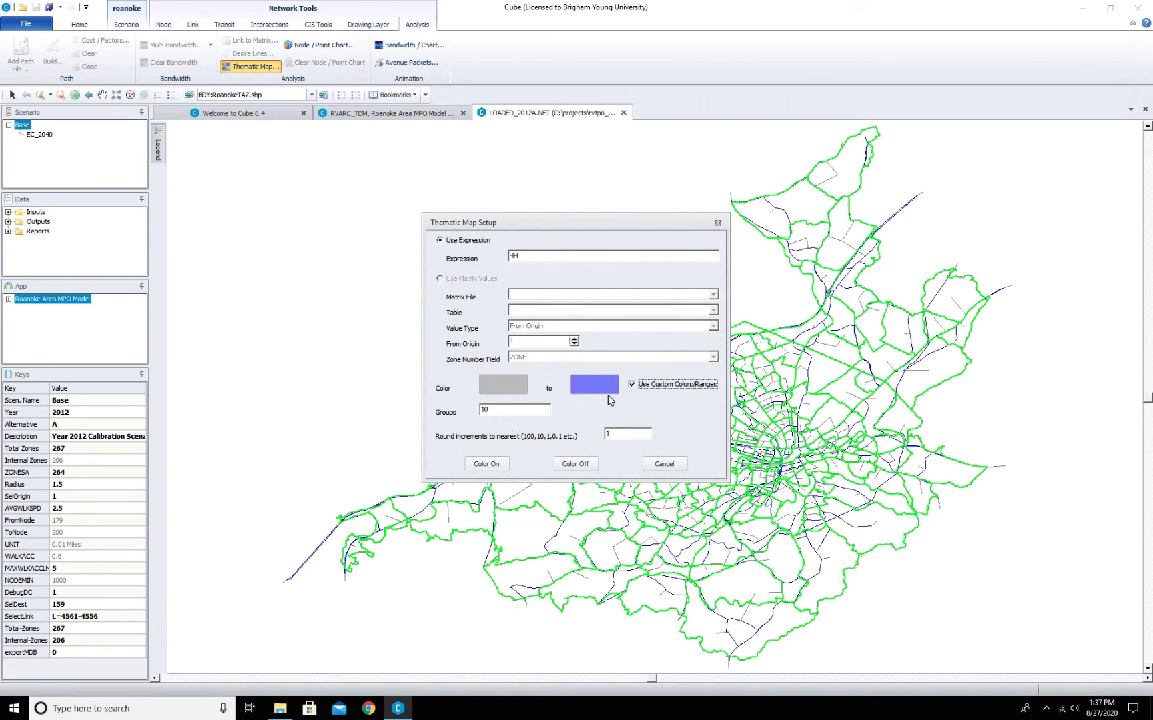
left_click(497, 462)
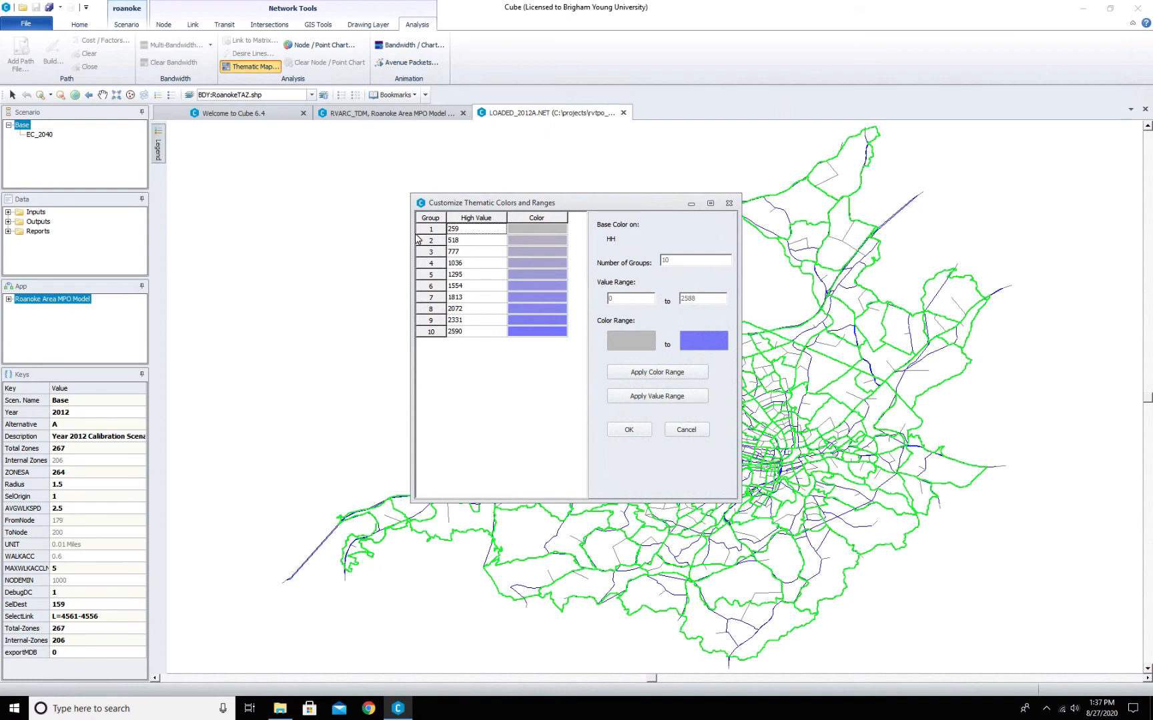
left_click(627, 377)
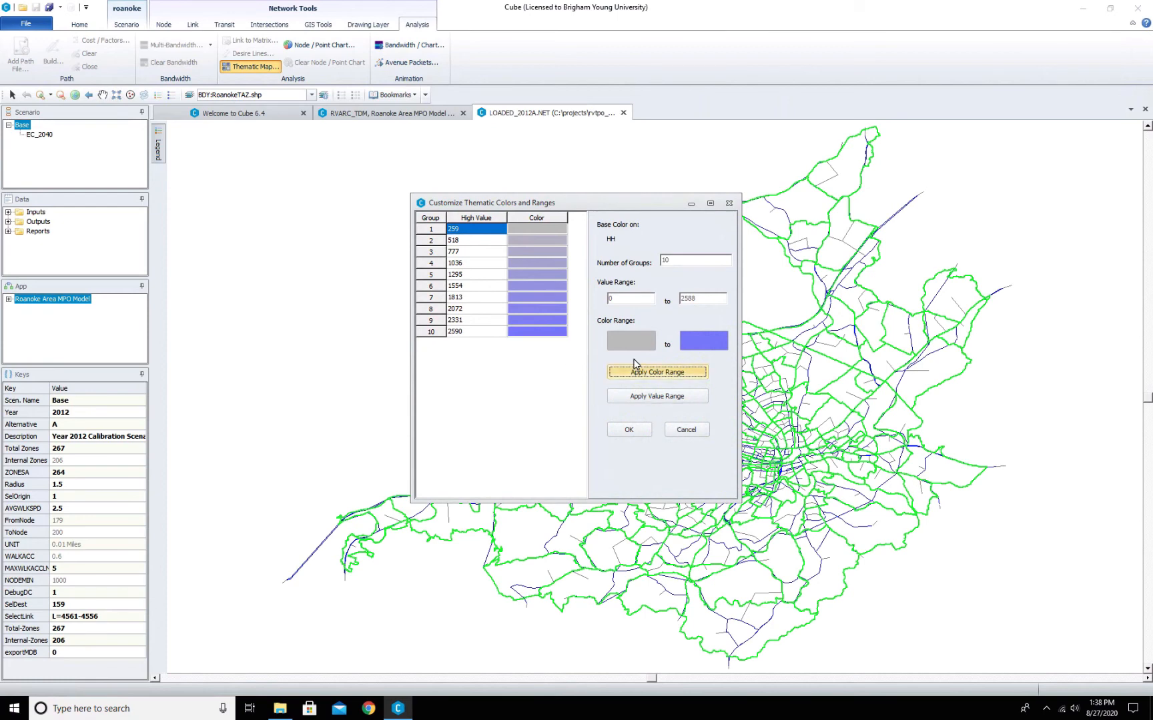
left_click(630, 431)
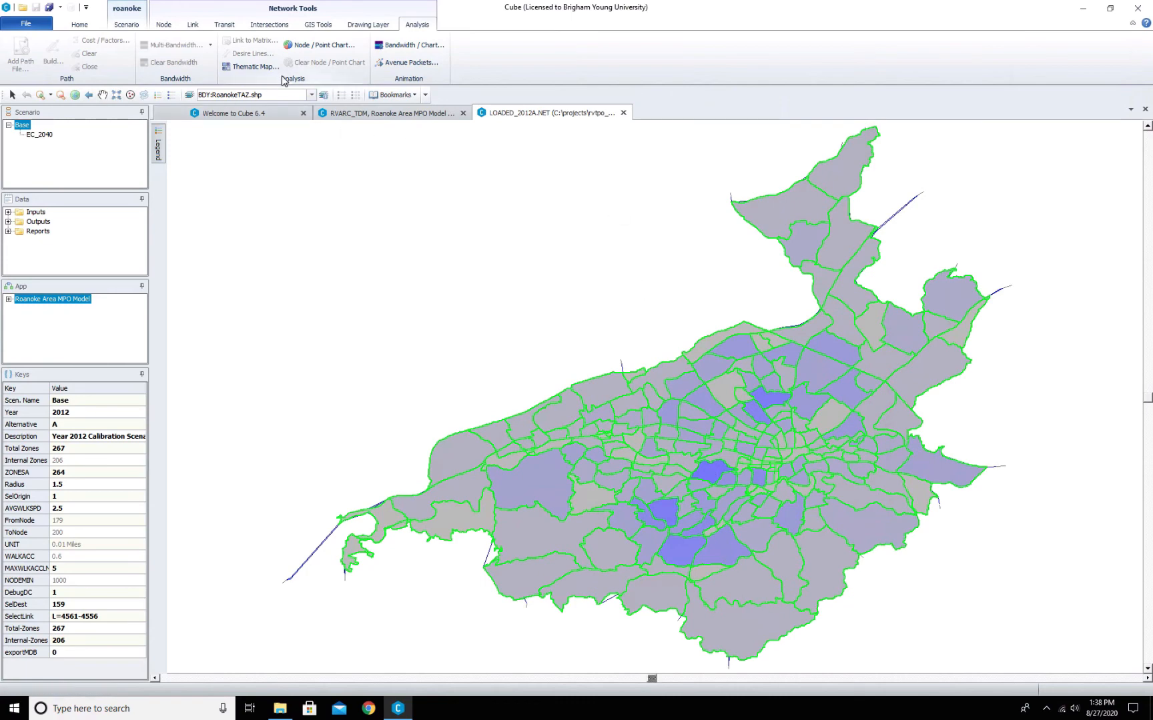
- Change the thematic map expression to HH / ACRES with 5 groups and apply it
left_click(259, 70)
left_click(529, 258)
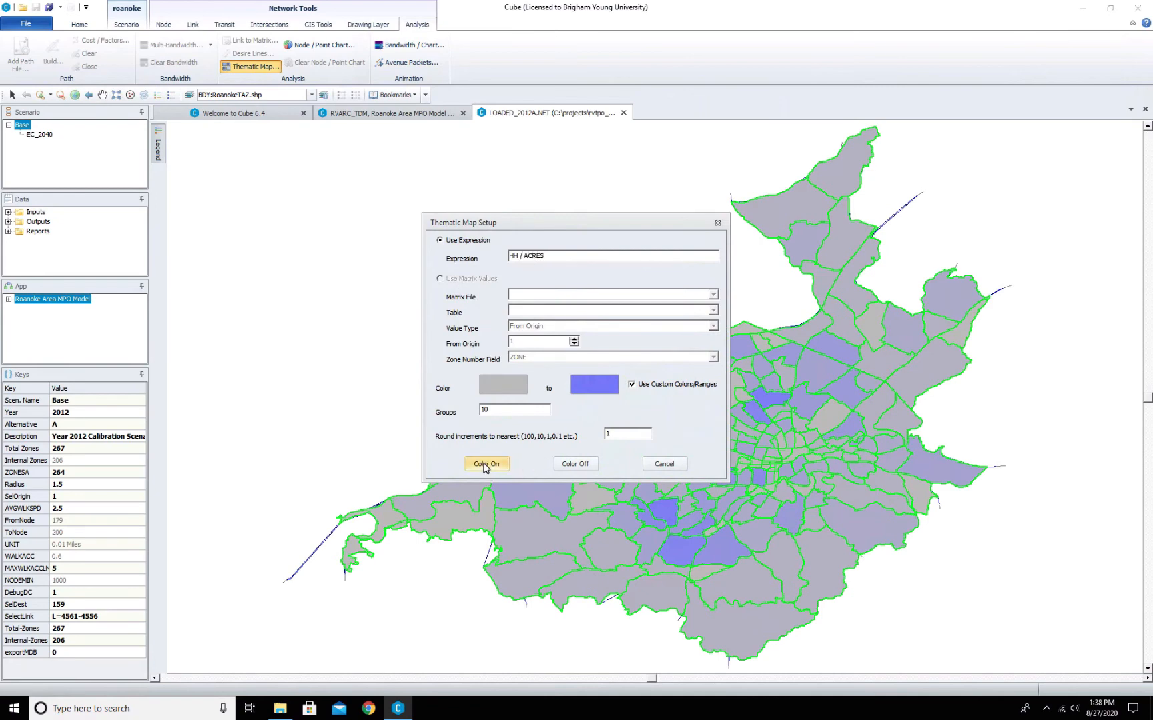
left_click_drag(489, 409, 473, 408)
type("5")
left_click(490, 464)
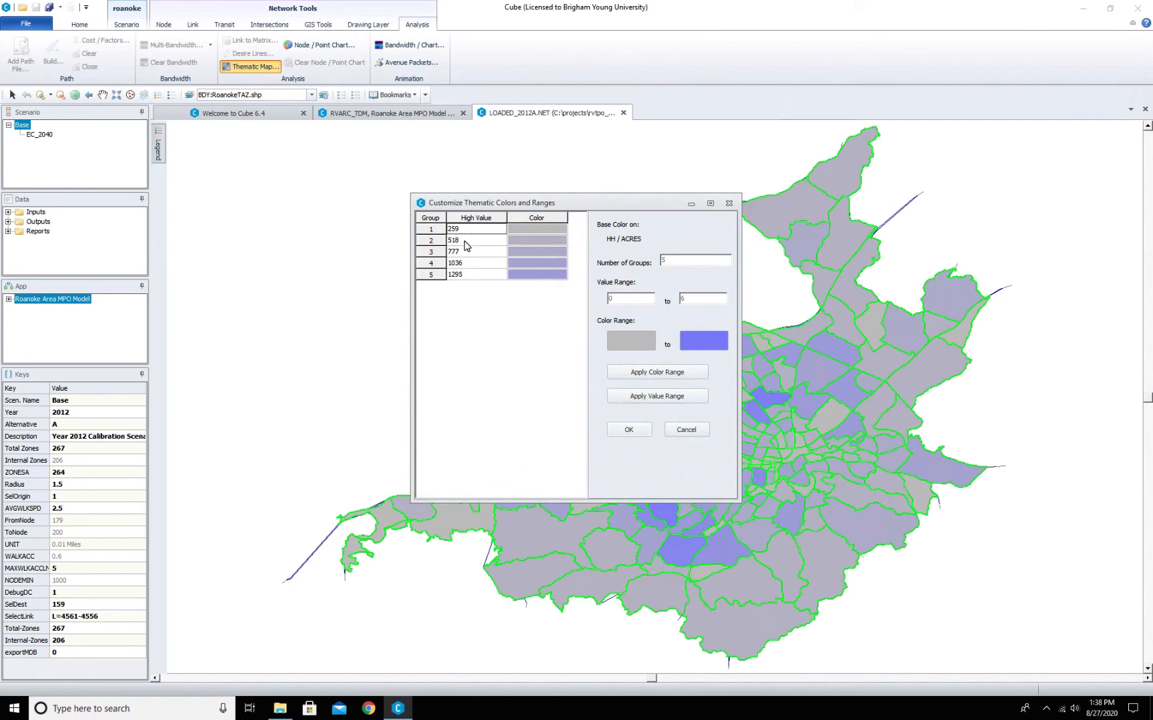
left_click(637, 431)
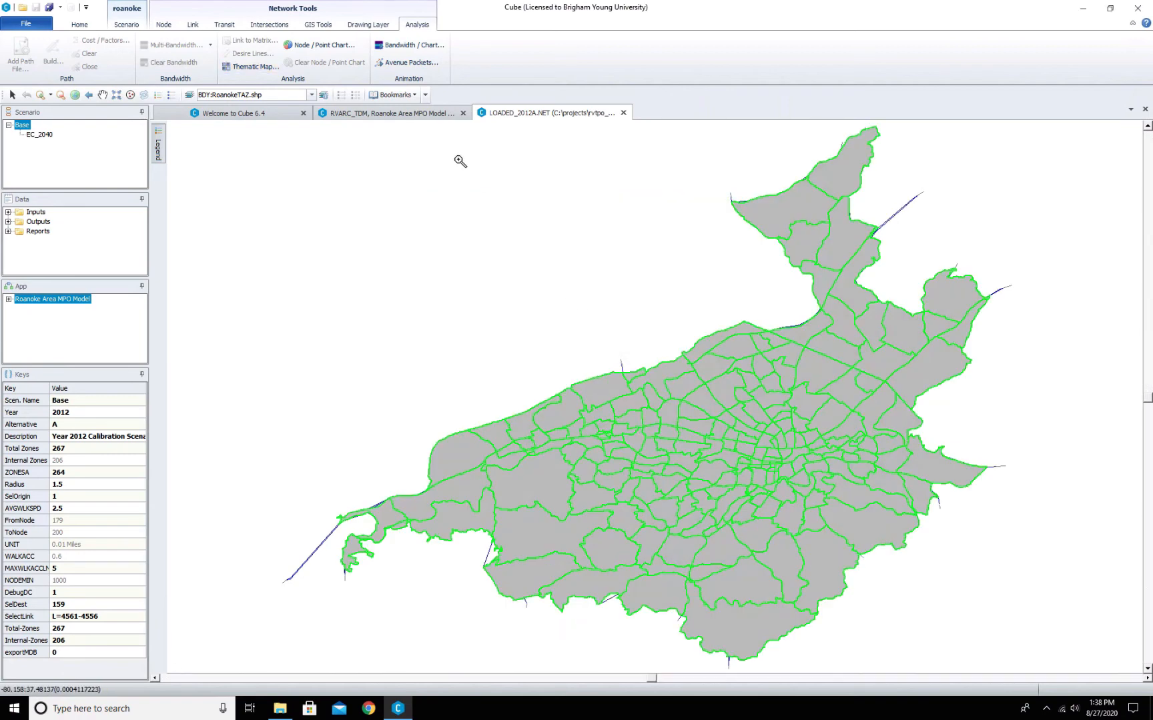
- Set the first two thematic group high values to 10 and 50, applying the color and value ranges
left_click(227, 67)
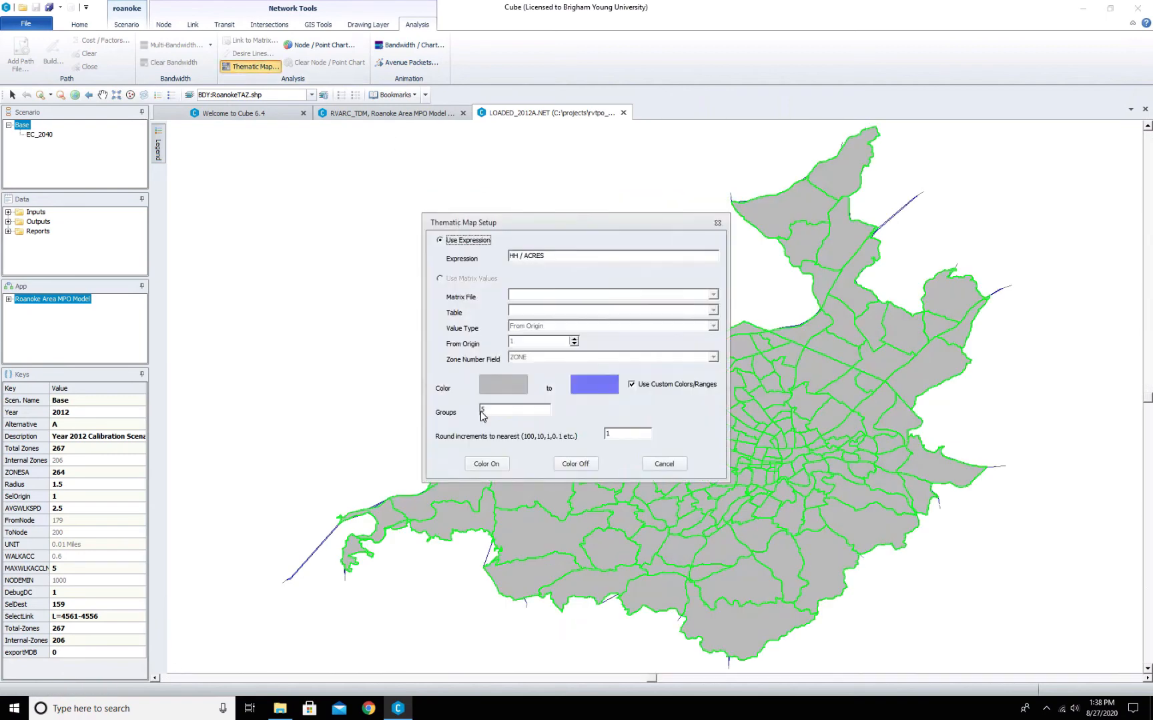
left_click(487, 465)
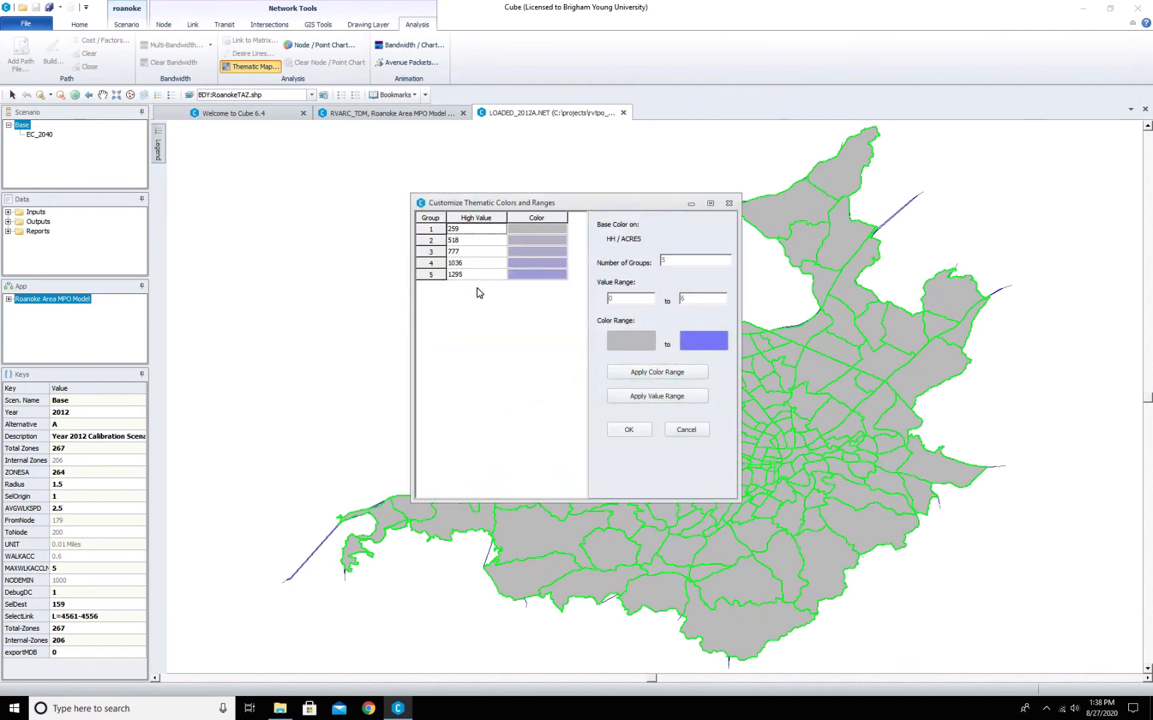
type("10")
left_click(671, 377)
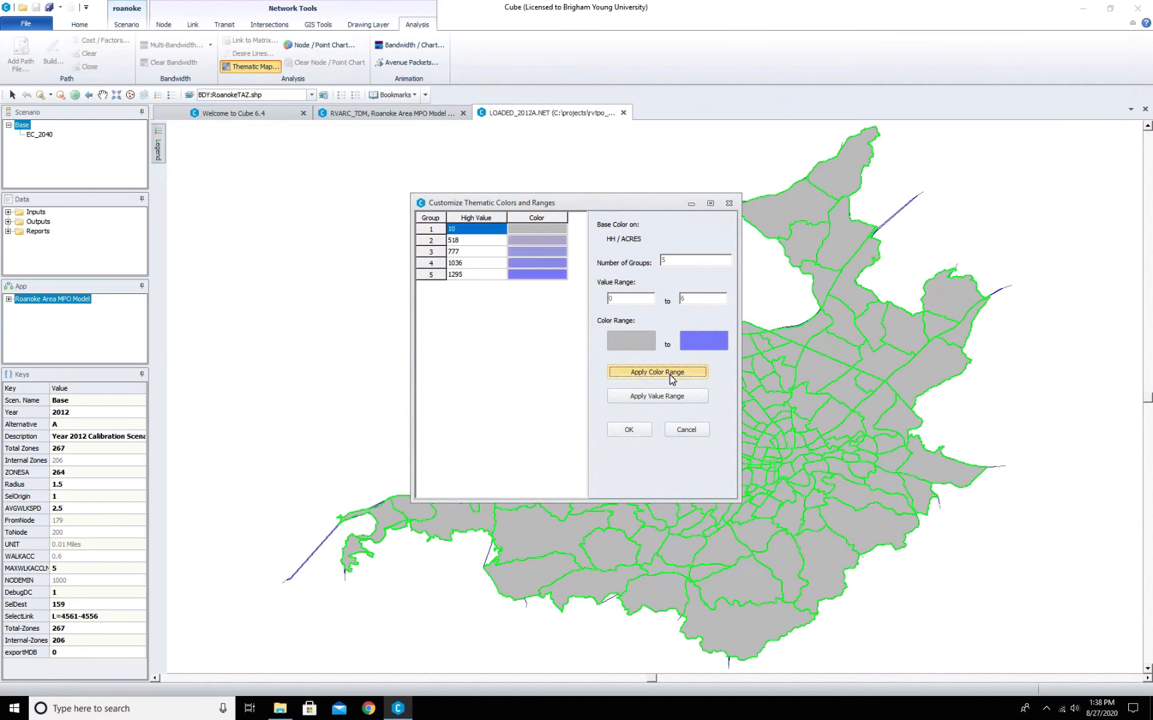
left_click(477, 241)
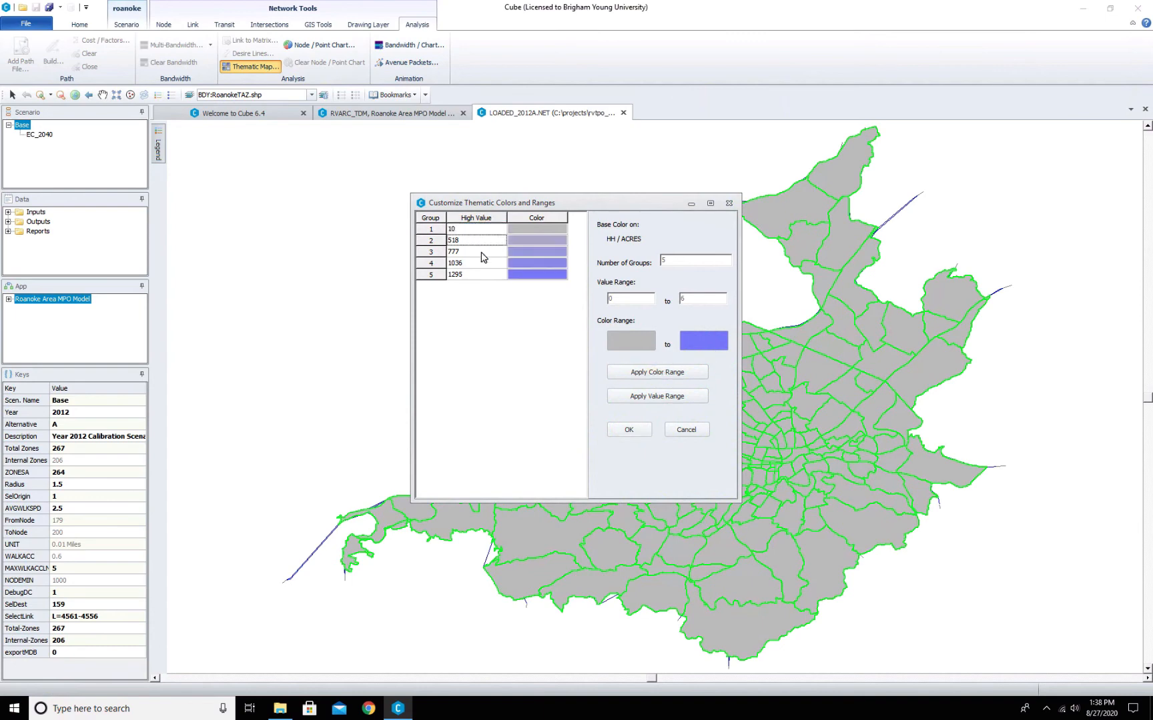
type("50")
left_click(667, 371)
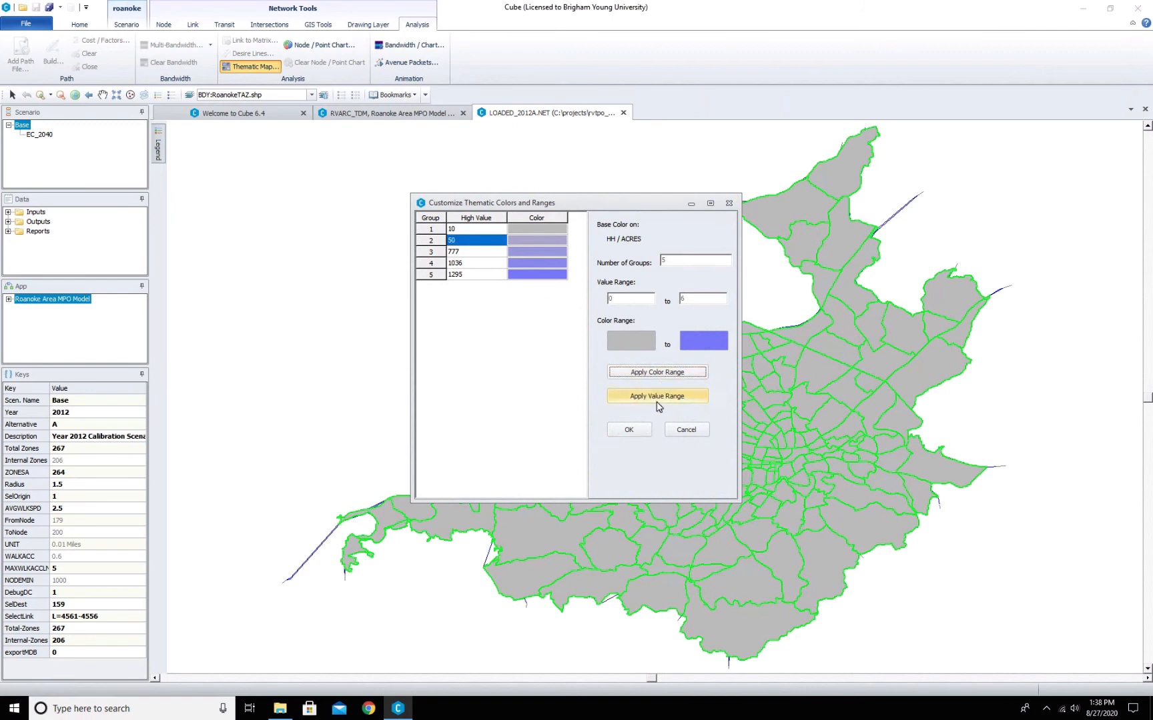
left_click(655, 400)
left_click(629, 429)
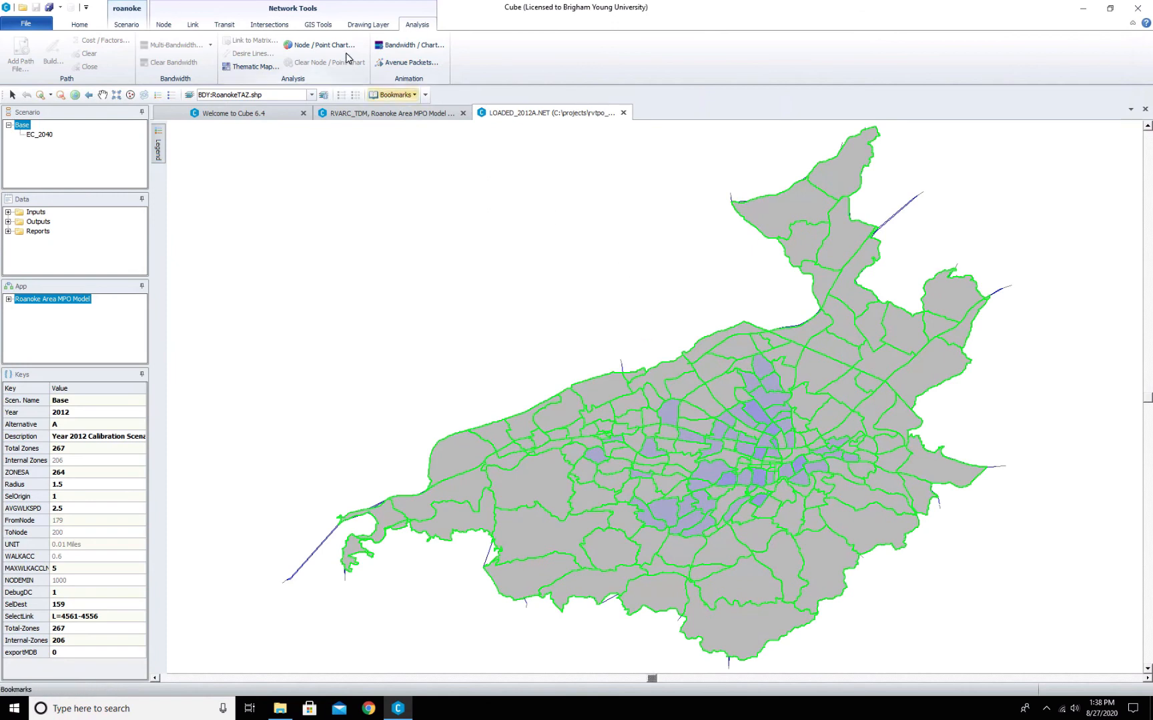
- Open the boundary layer node chart settings and choose the bar chart type
left_click(322, 47)
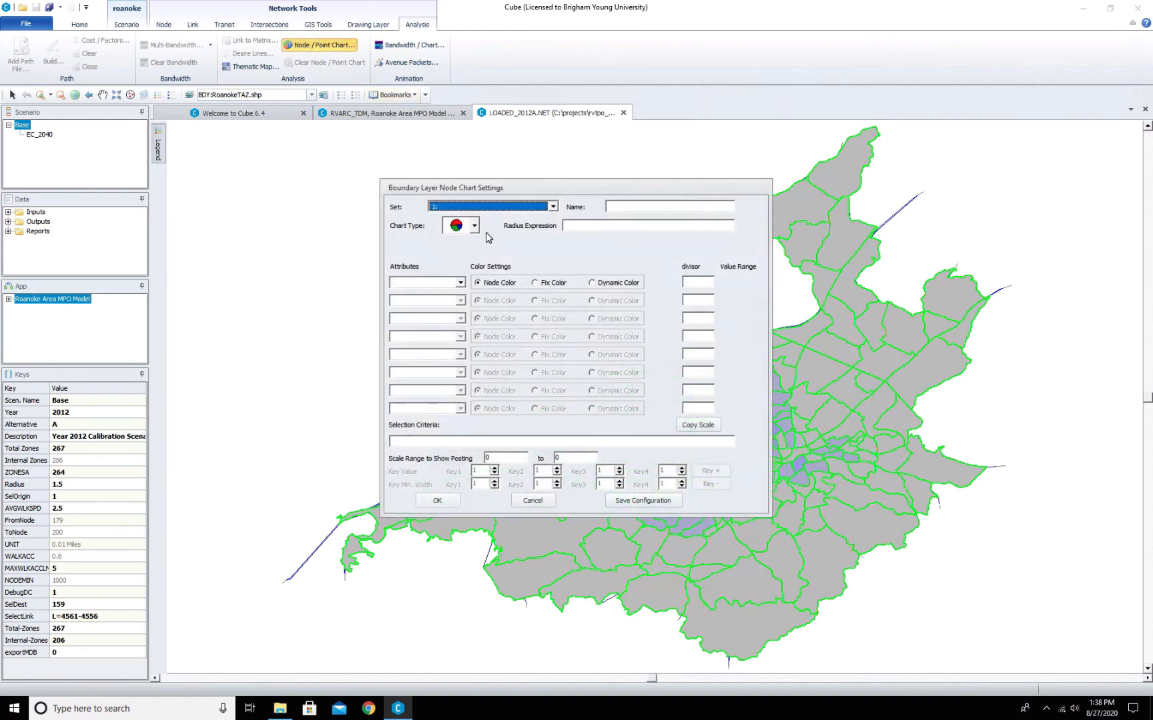
left_click(474, 227)
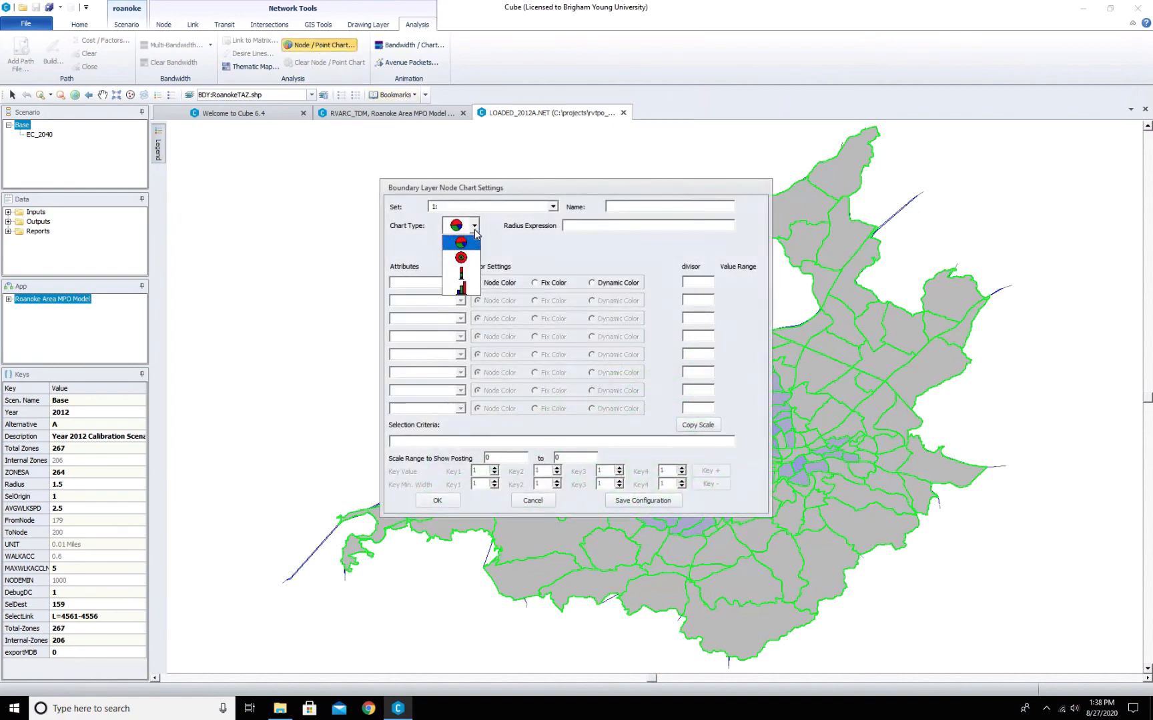
left_click(461, 287)
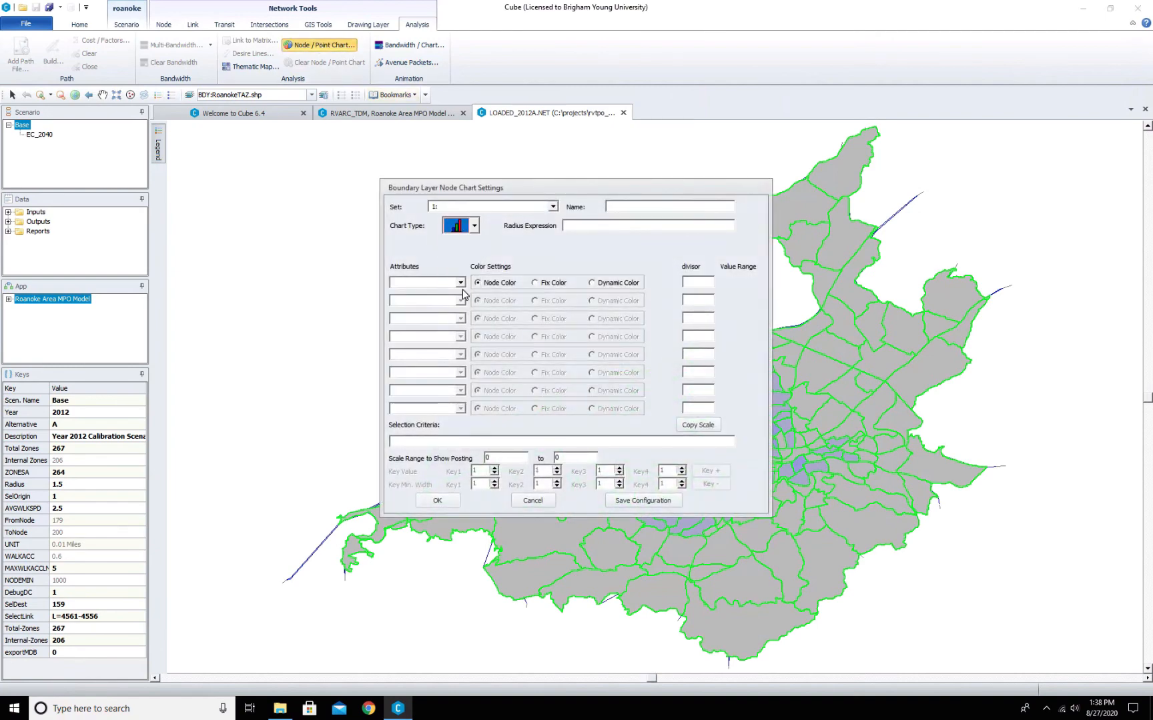
left_click(580, 225)
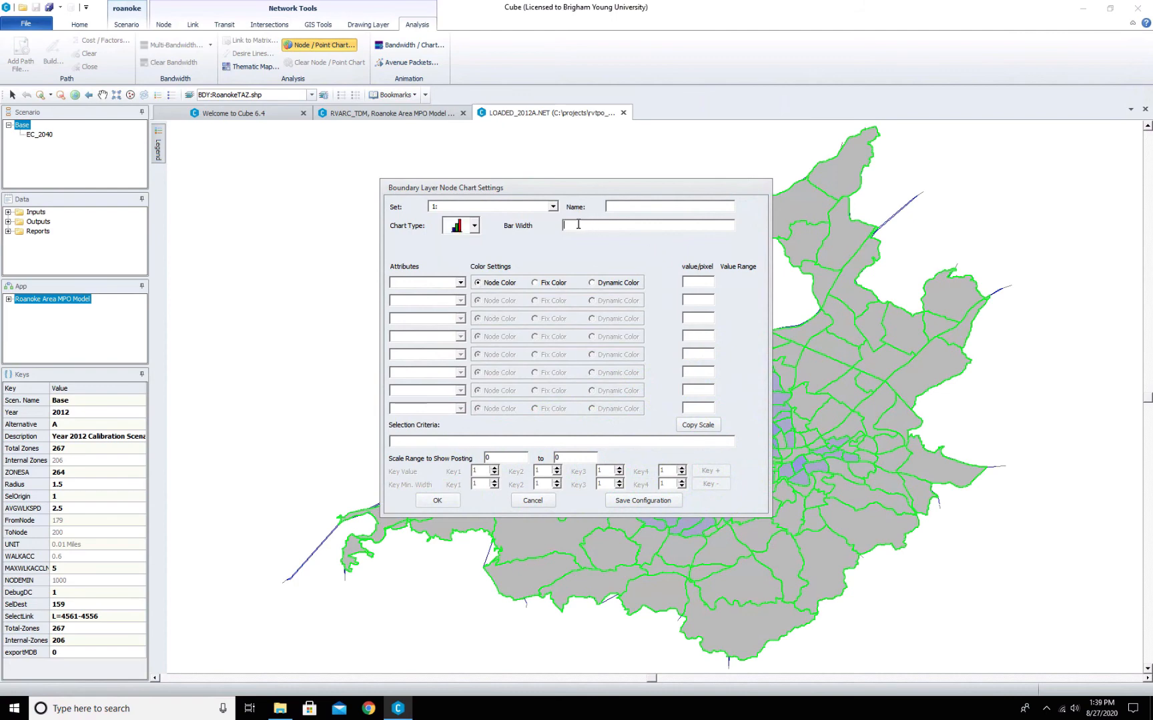
- Choose IND as the first bar chart attribute
left_click(460, 286)
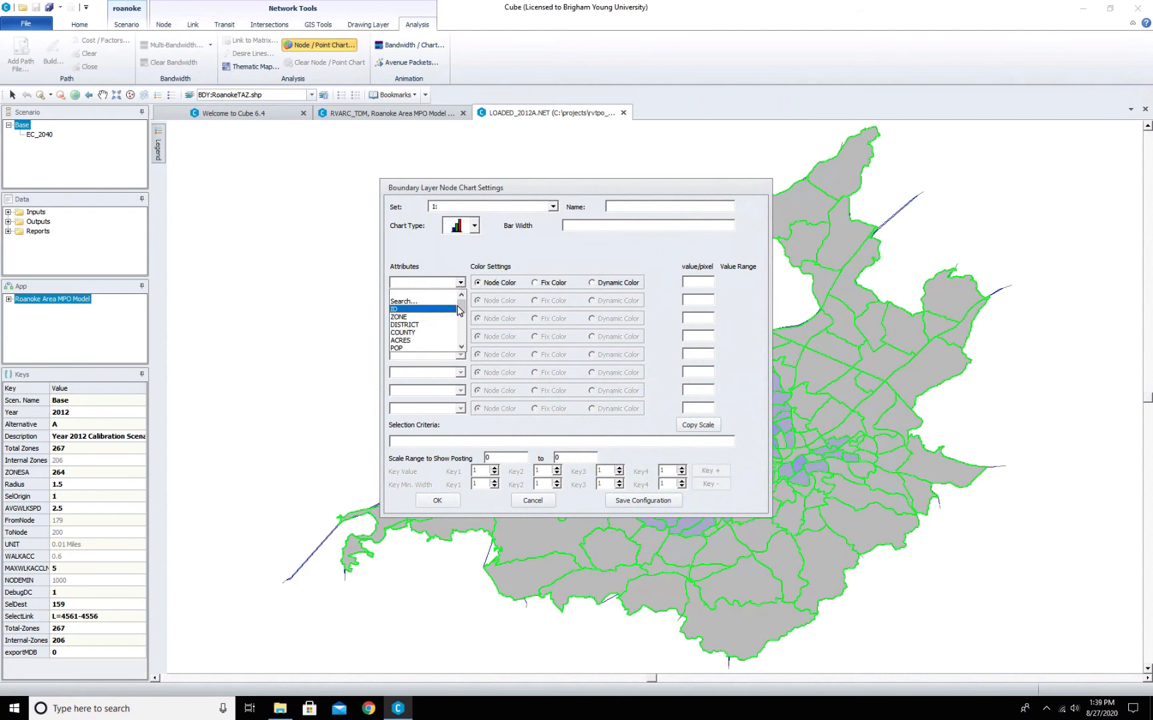
left_click_drag(458, 310, 462, 319)
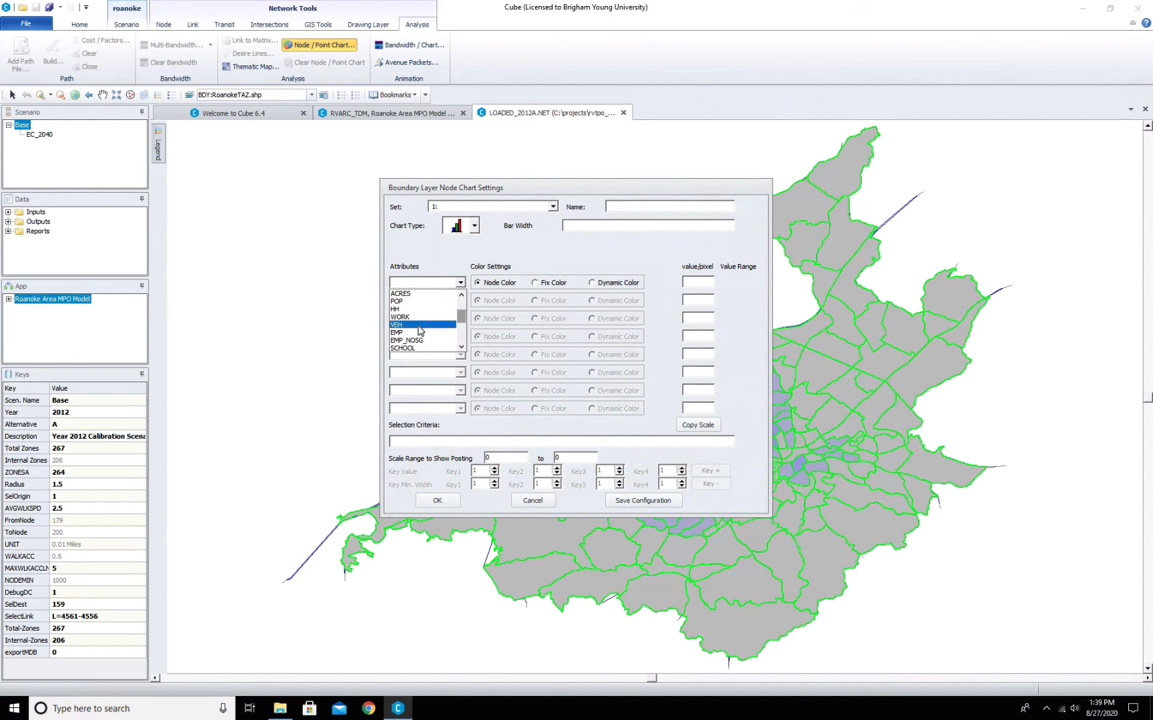
left_click(462, 348)
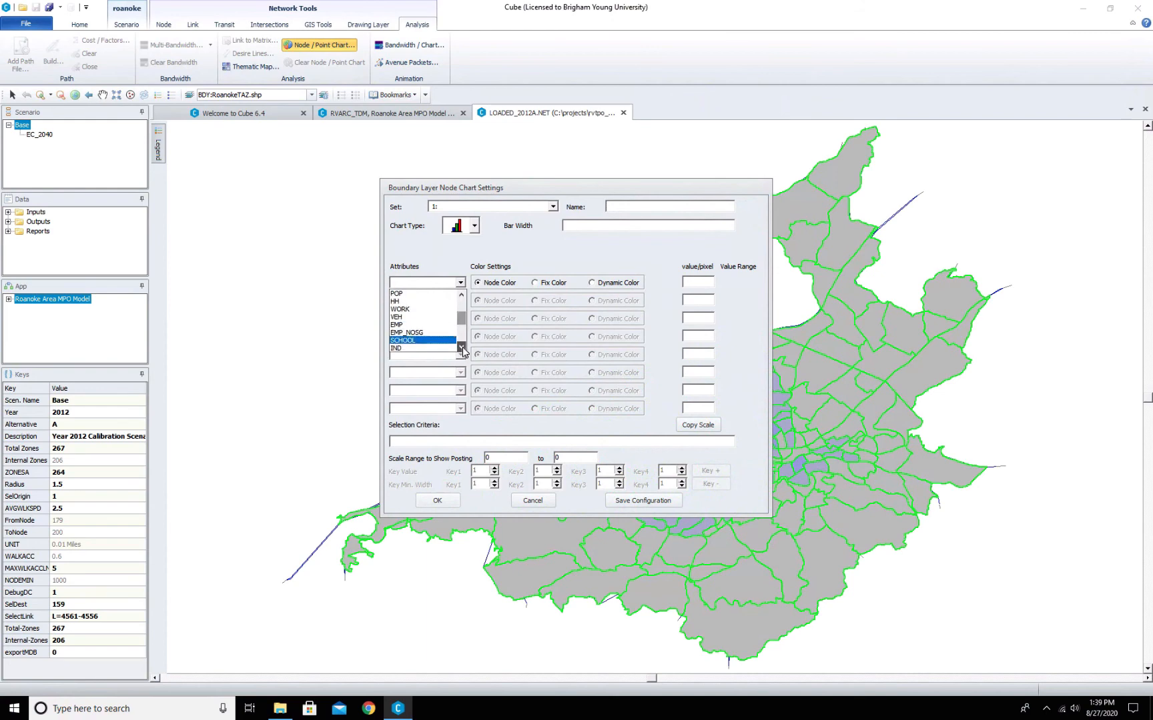
left_click(461, 348)
left_click(461, 349)
left_click(461, 348)
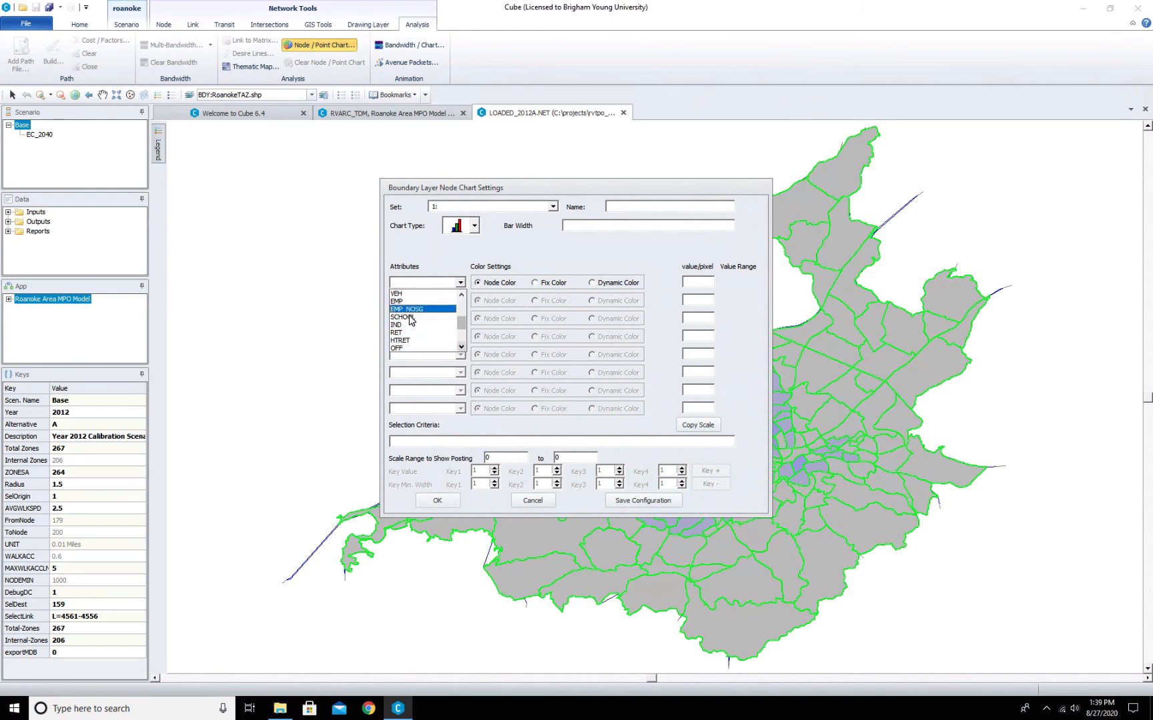
left_click(407, 325)
- Choose RET and HTRET as the second and third bar chart attributes
left_click(460, 300)
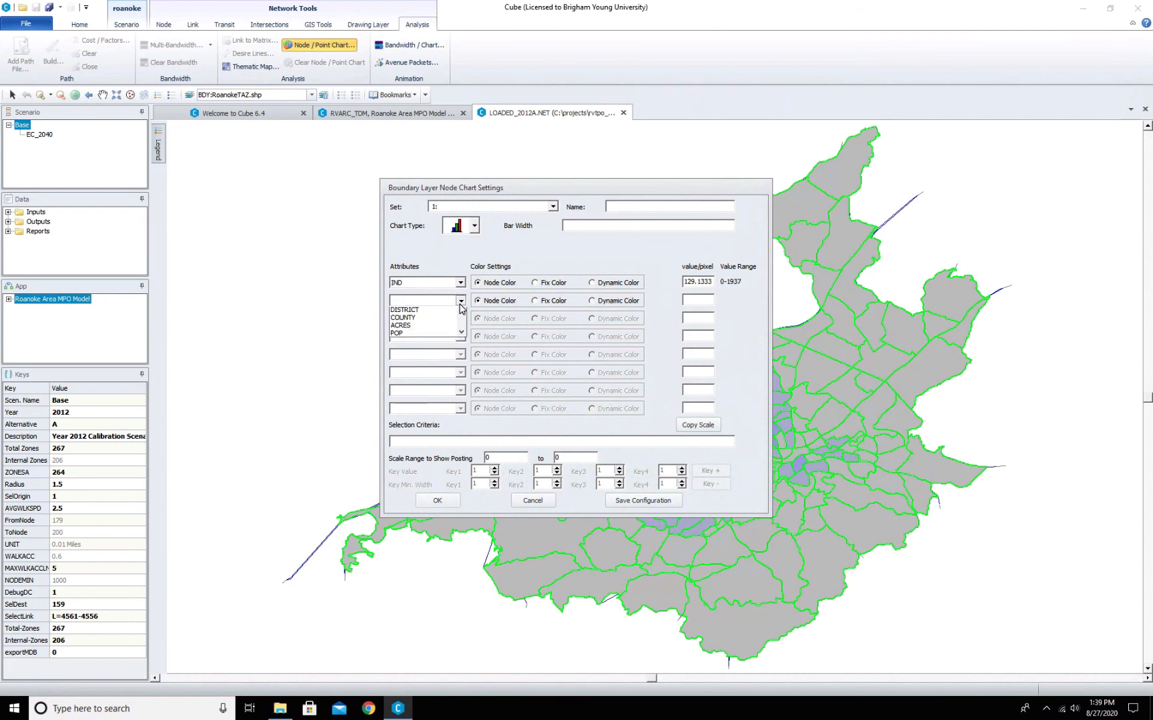
scroll(460, 330, "down", 4)
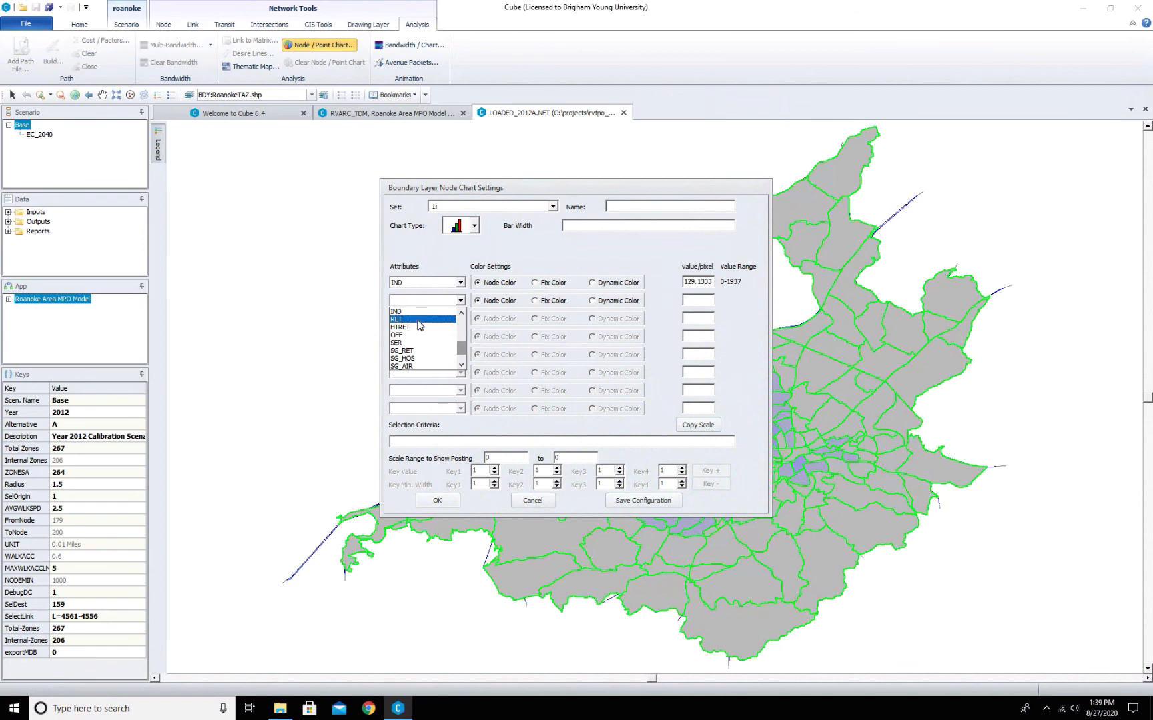
left_click(421, 320)
left_click(460, 319)
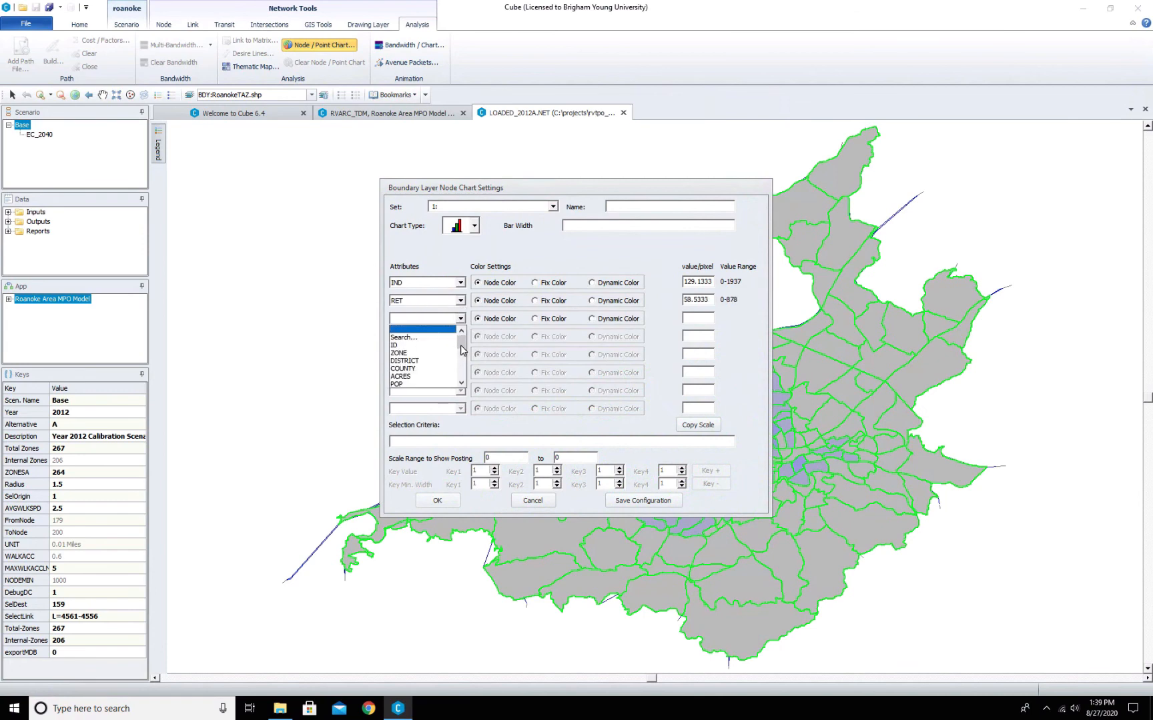
scroll(461, 350, "down", 3)
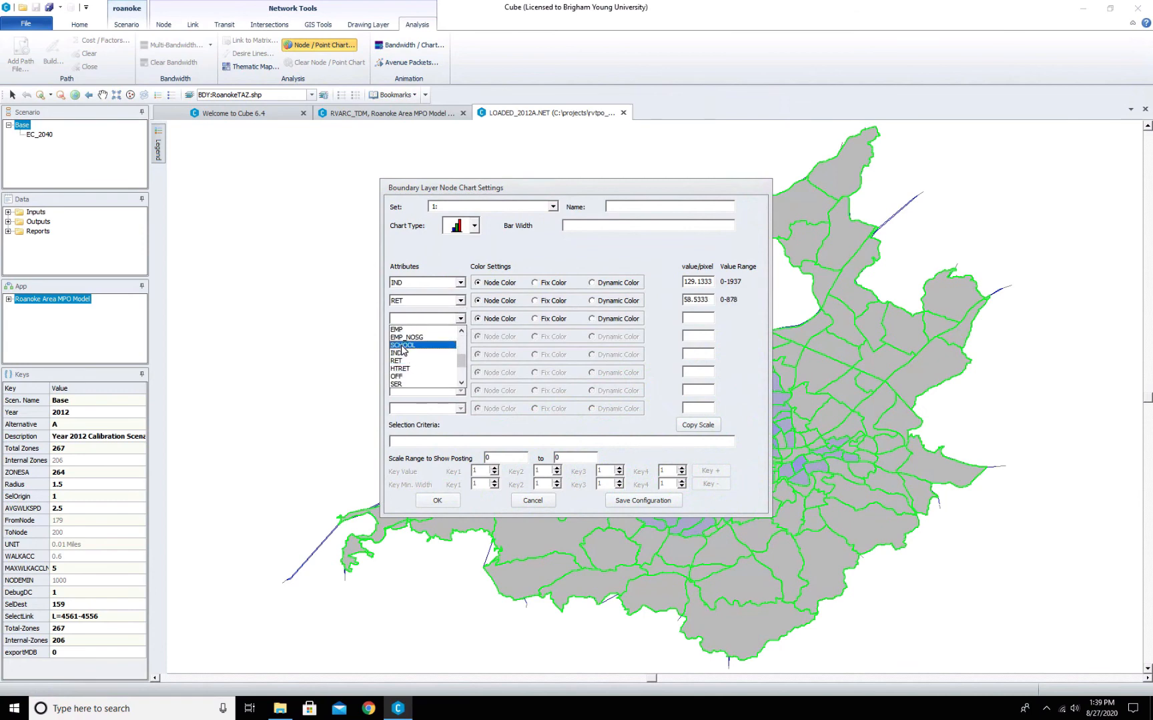
left_click(405, 370)
- Choose SER as the fourth bar chart attribute
left_click(416, 336)
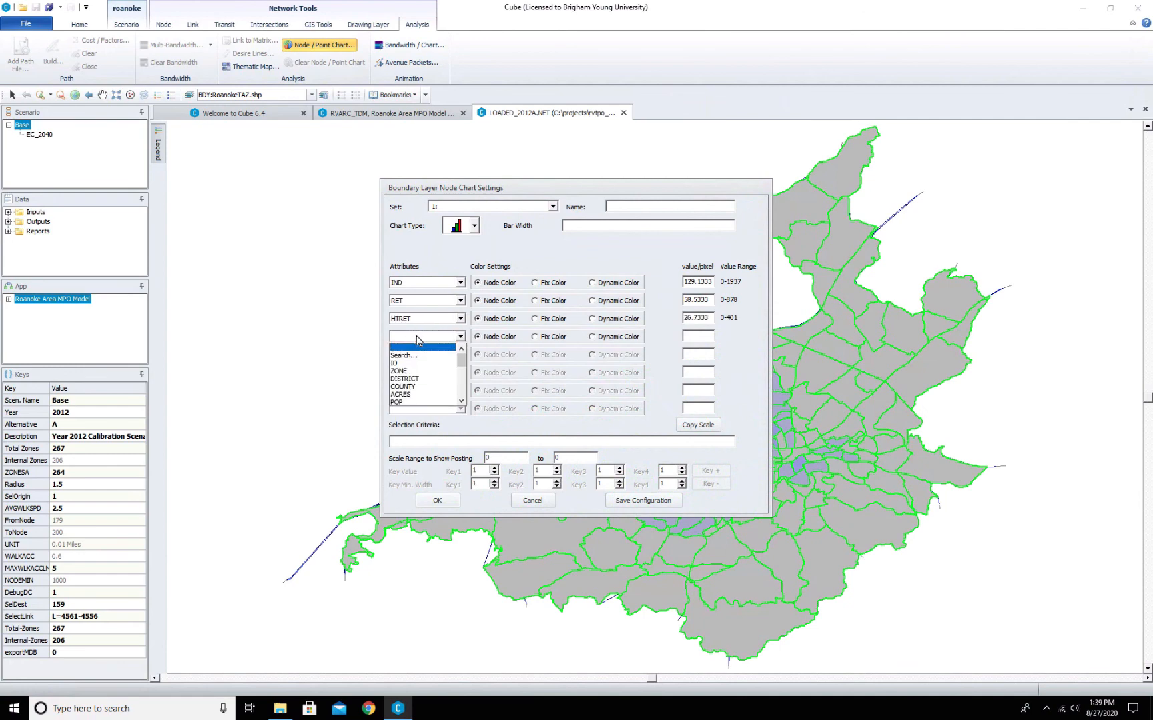
left_click(461, 401)
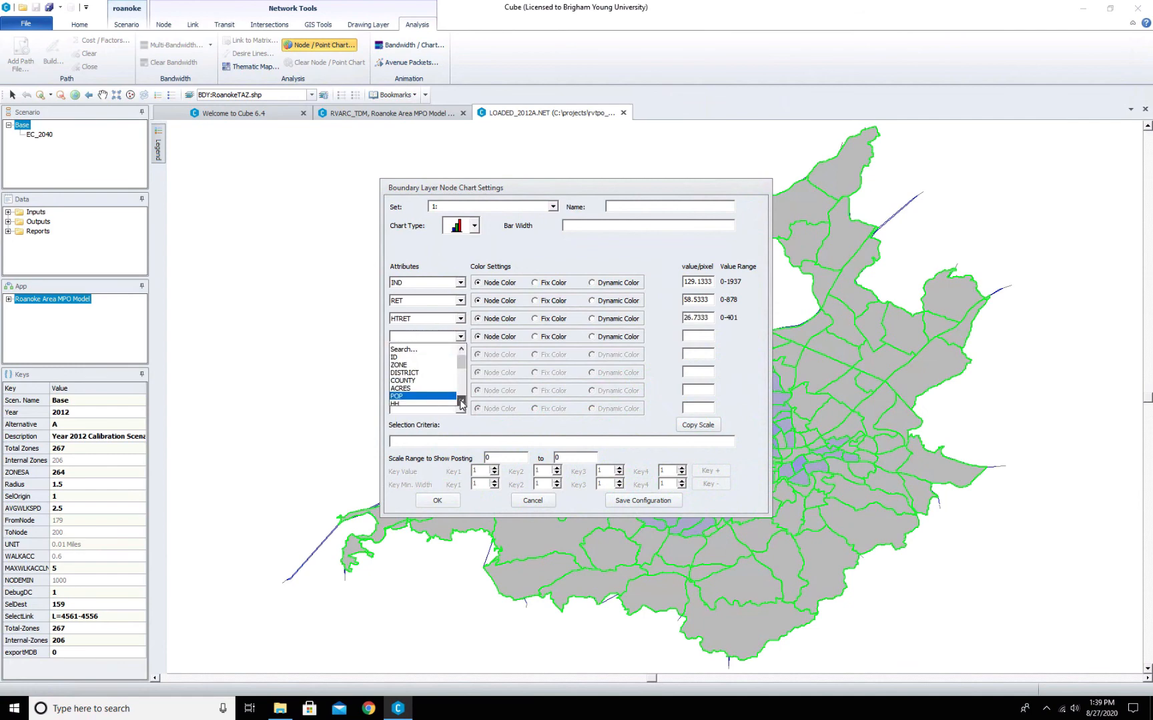
left_click(461, 402)
left_click(461, 402)
left_click(461, 402)
left_click(461, 402)
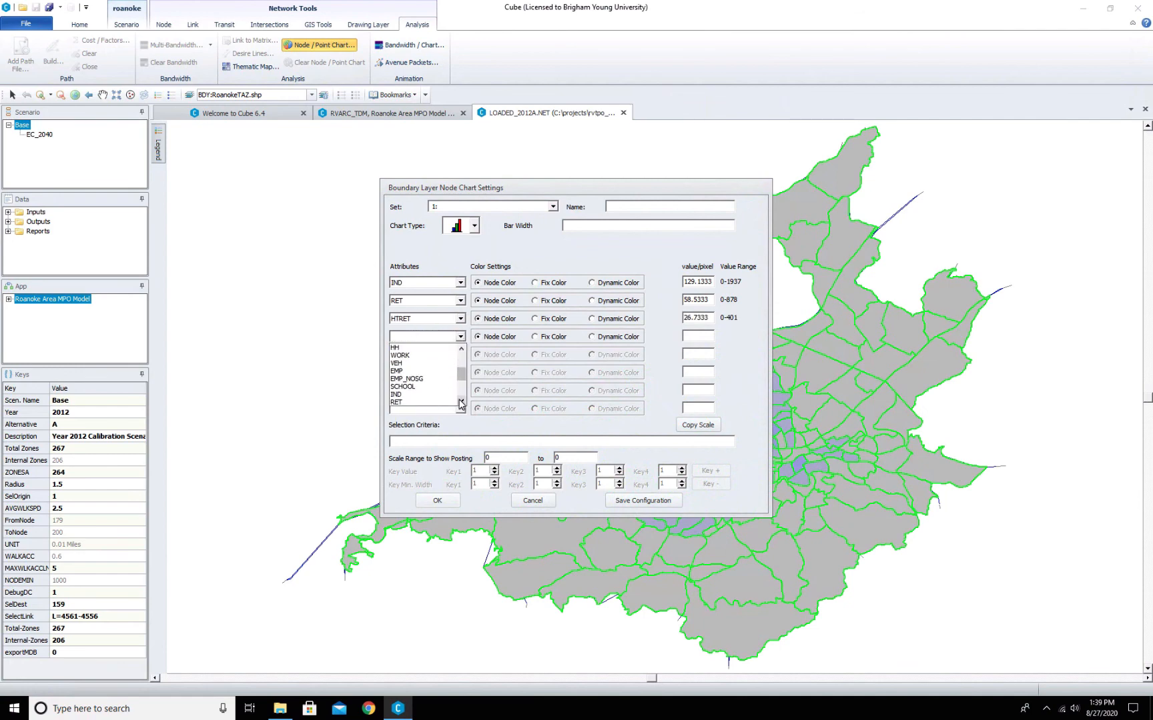
left_click(461, 401)
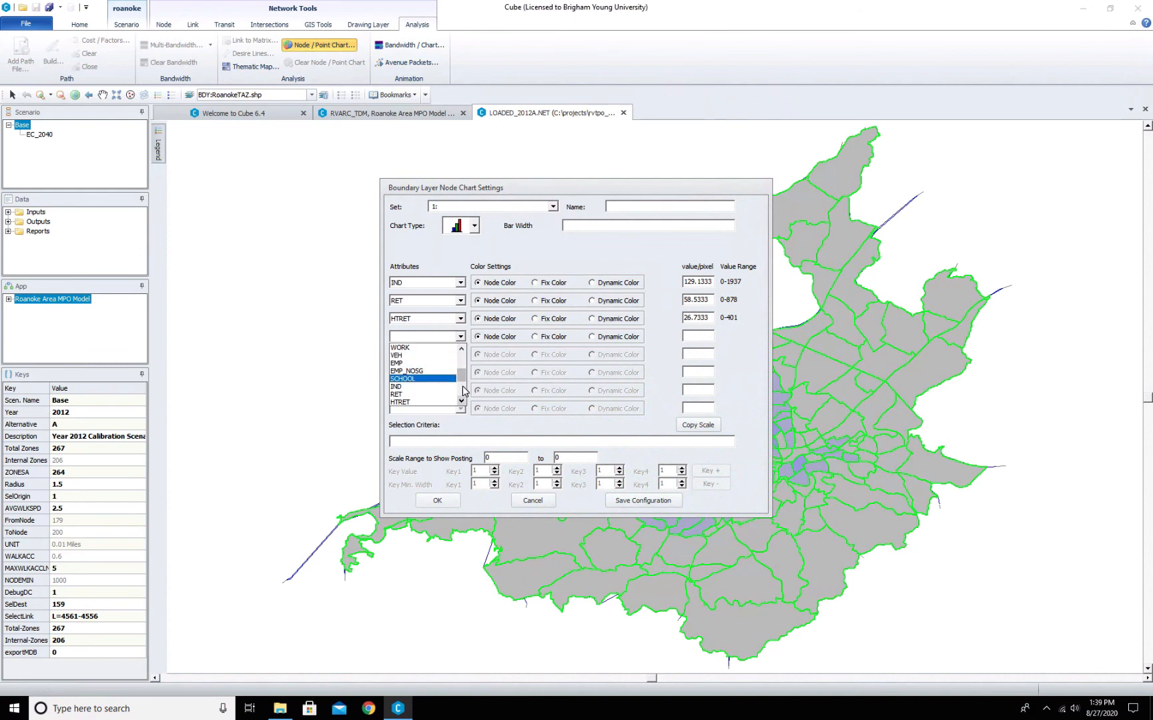
left_click_drag(461, 376, 461, 381)
left_click(426, 387)
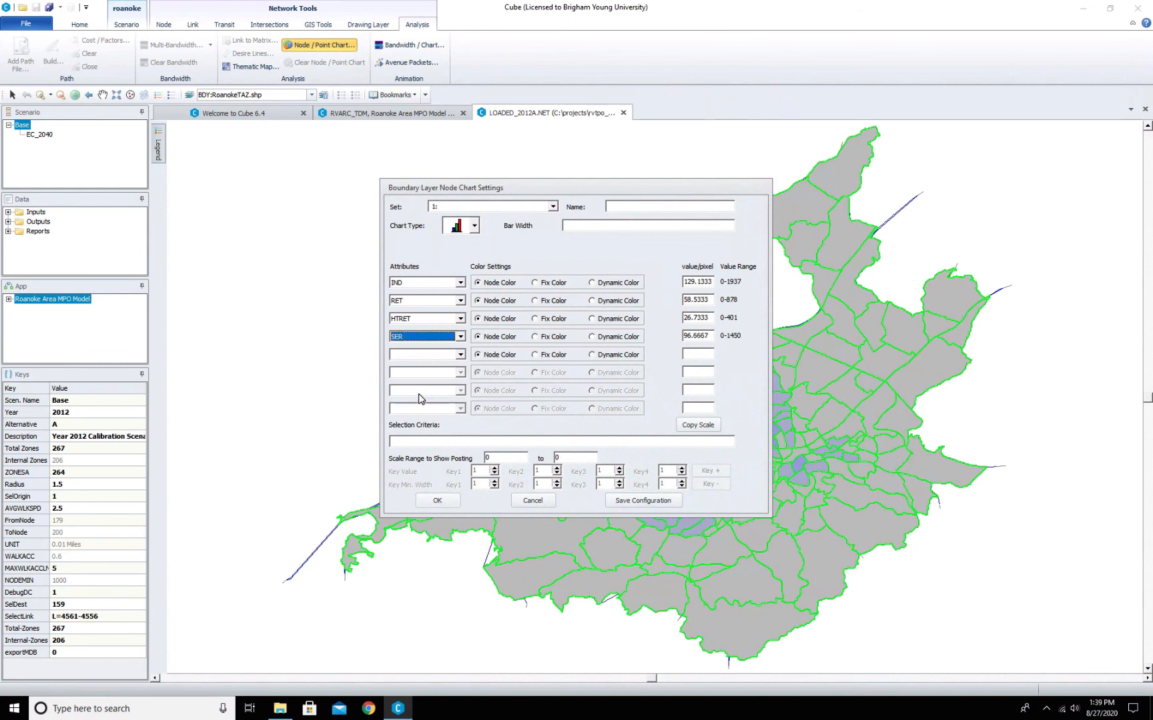
- Choose OFF as the fifth bar chart attribute and apply the node chart settings
left_click(459, 355)
key("o")
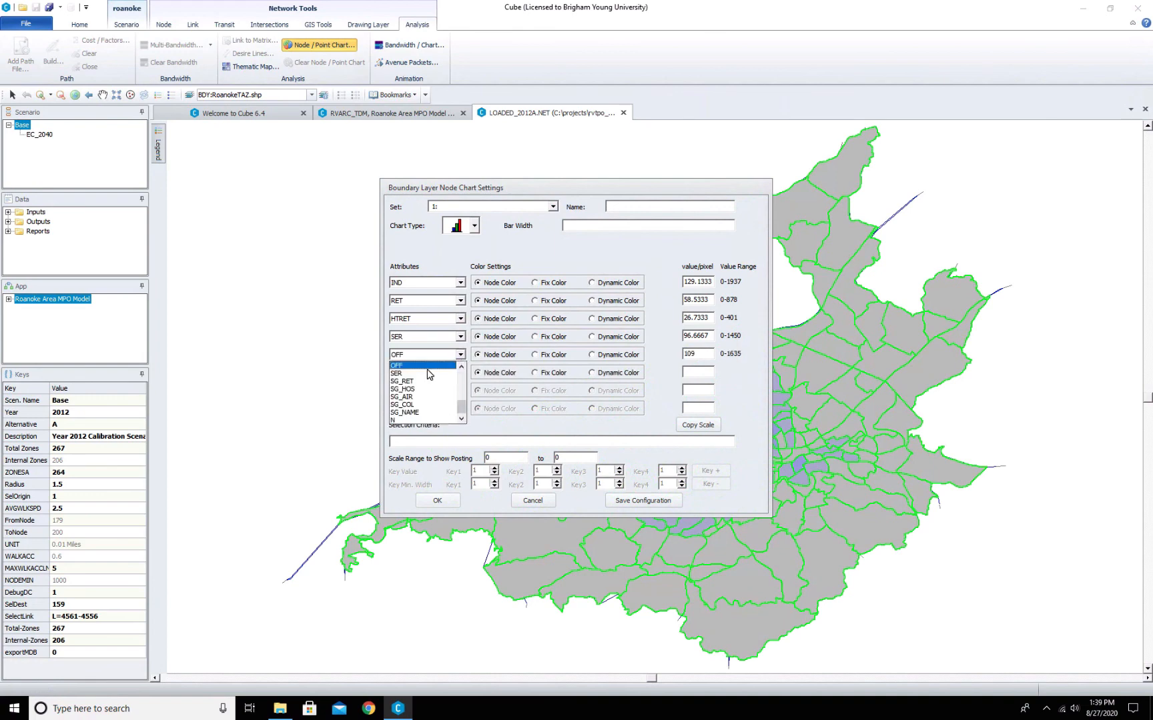
key("Return")
left_click(439, 502)
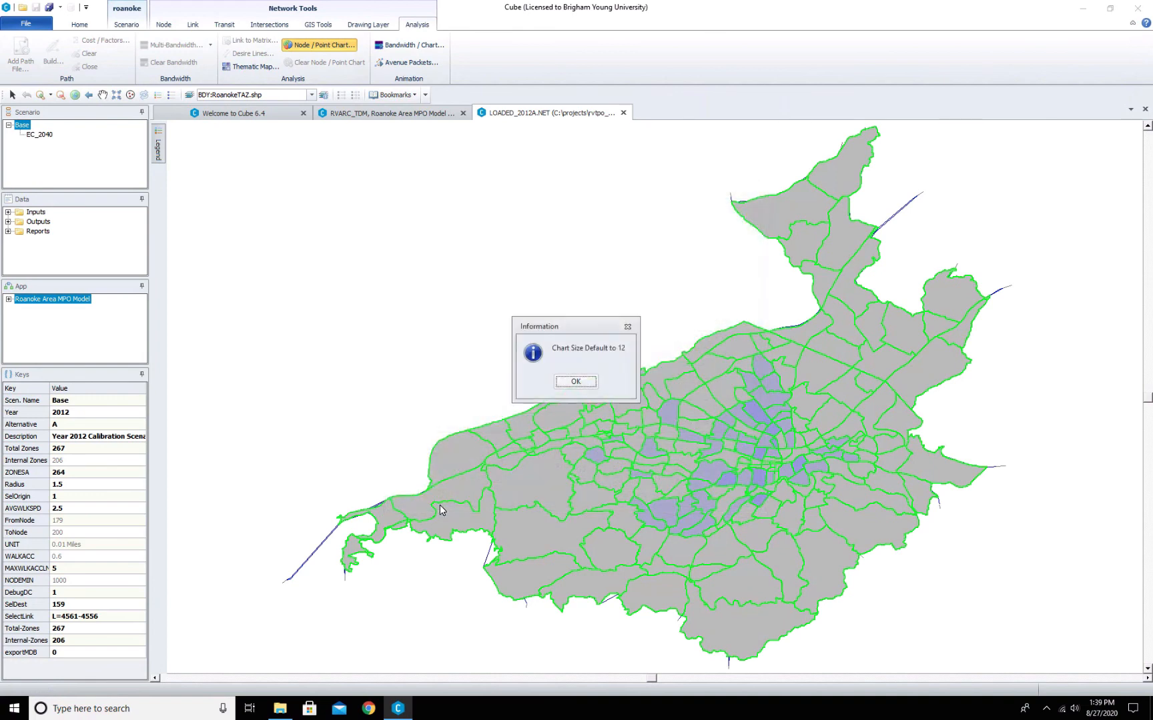
left_click(587, 379)
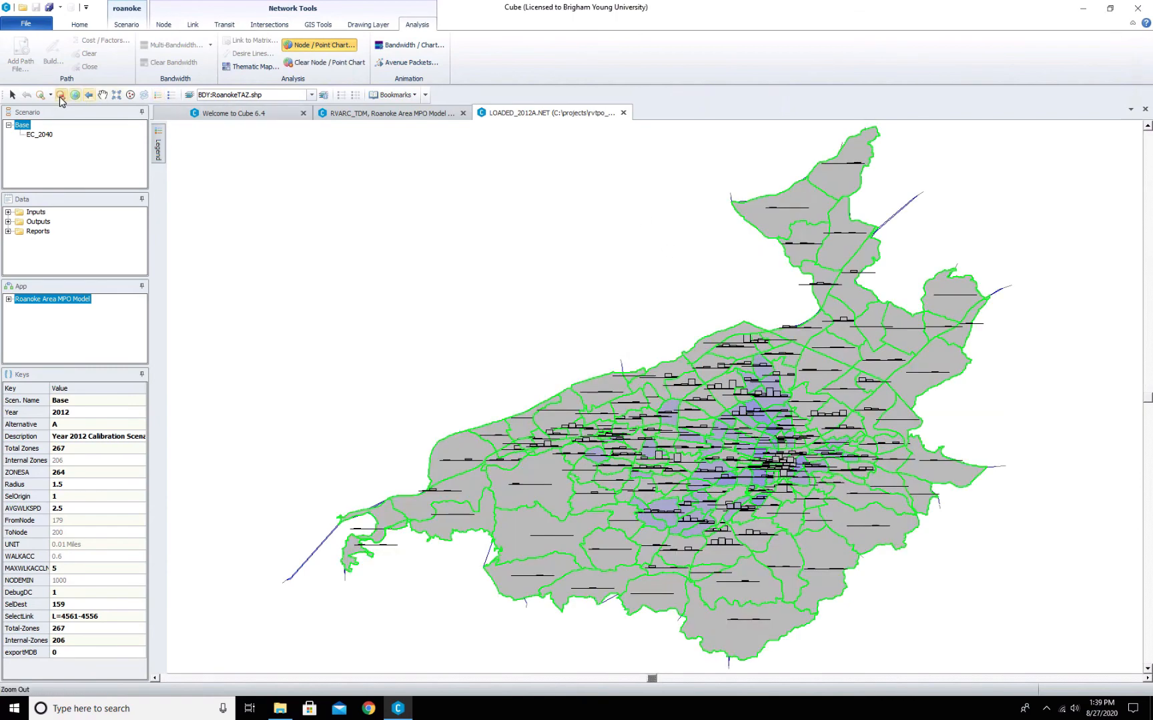
- Zoom into the central TAZs, reopen the node chart settings and switch all five attributes to Fix Color
left_click(40, 97)
left_click_drag(629, 323, 839, 505)
left_click_drag(594, 259, 864, 525)
scroll(864, 525, "down", 5)
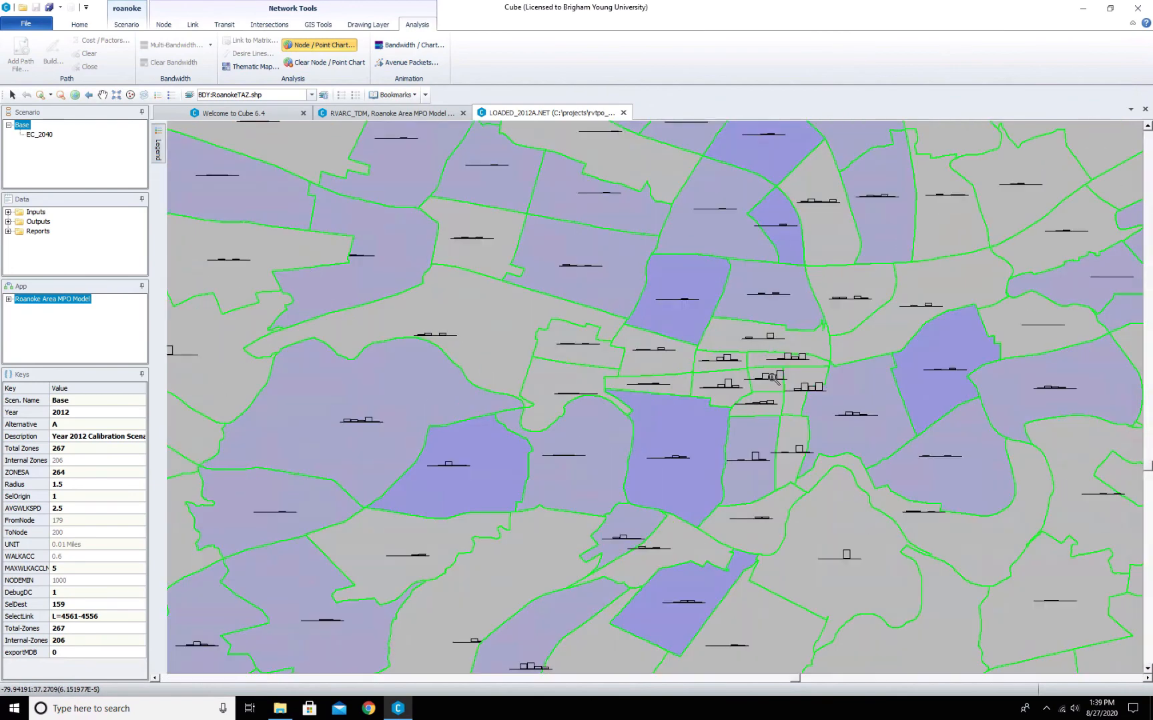
left_click(337, 46)
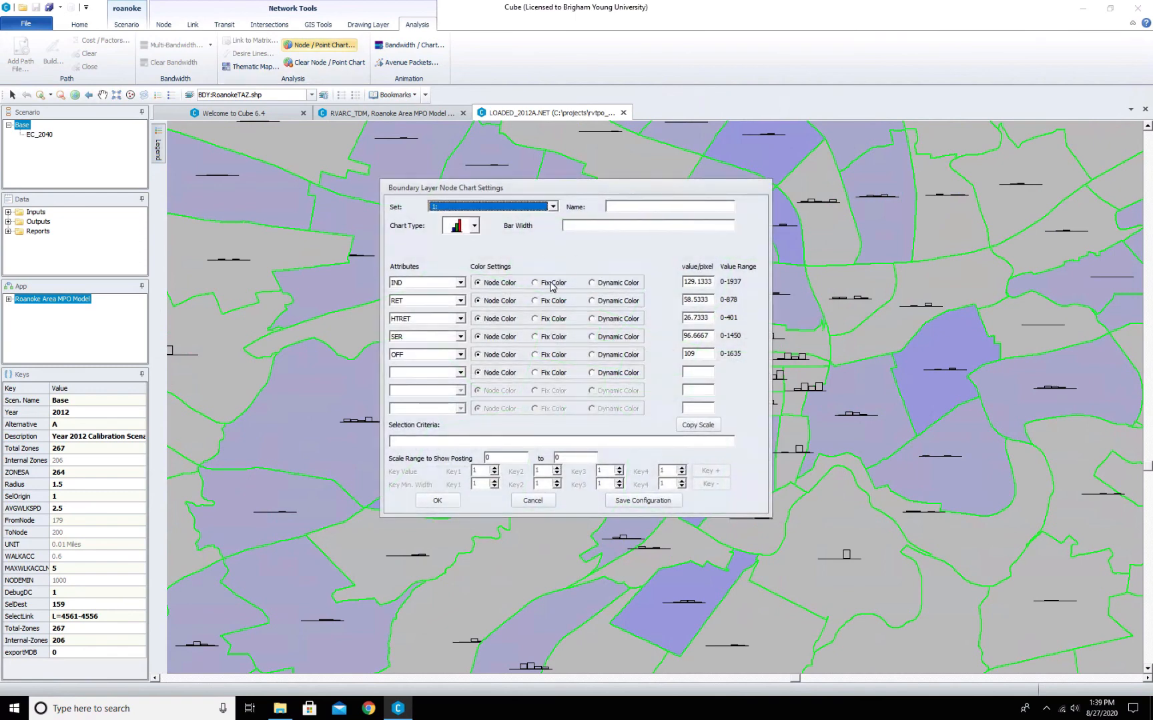
left_click(536, 283)
left_click(536, 301)
left_click(535, 319)
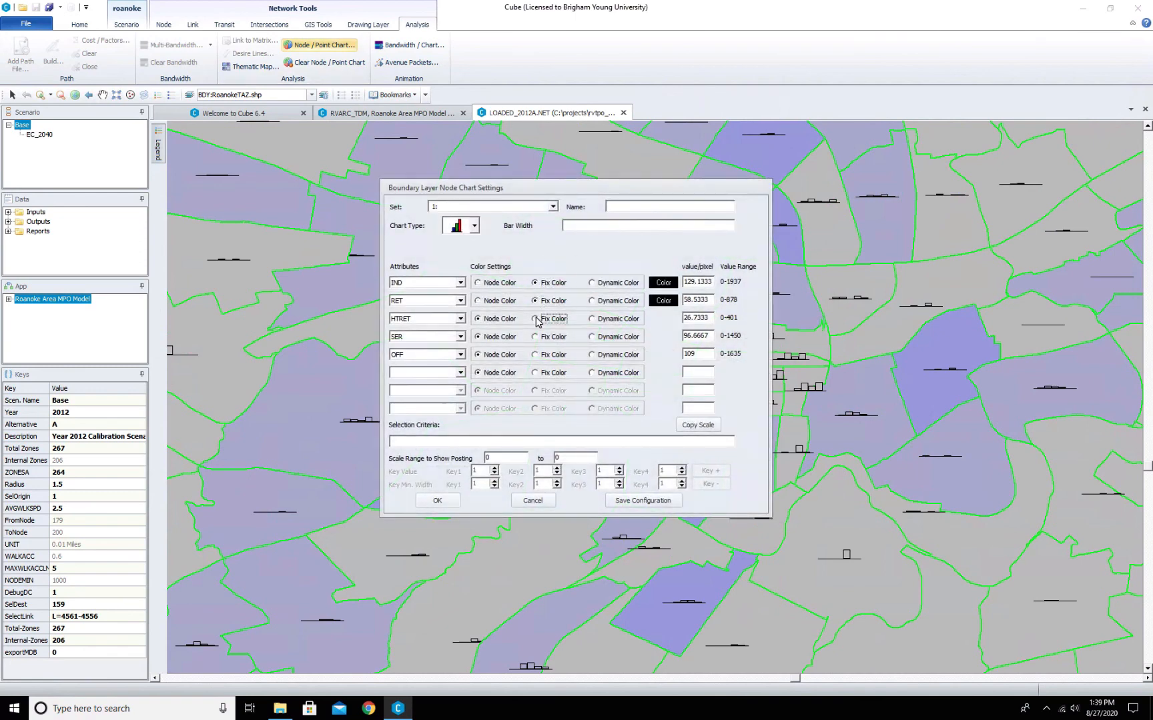
left_click(536, 337)
left_click(536, 355)
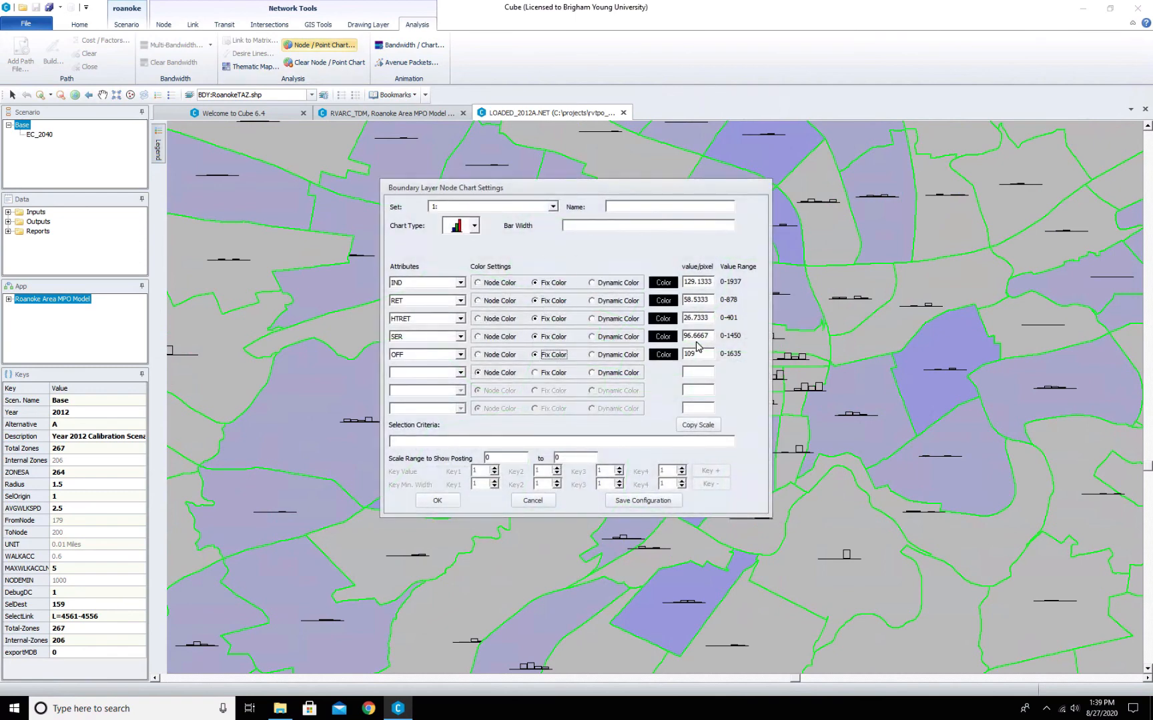
- Set the OFF bar color to bright green
left_click(672, 357)
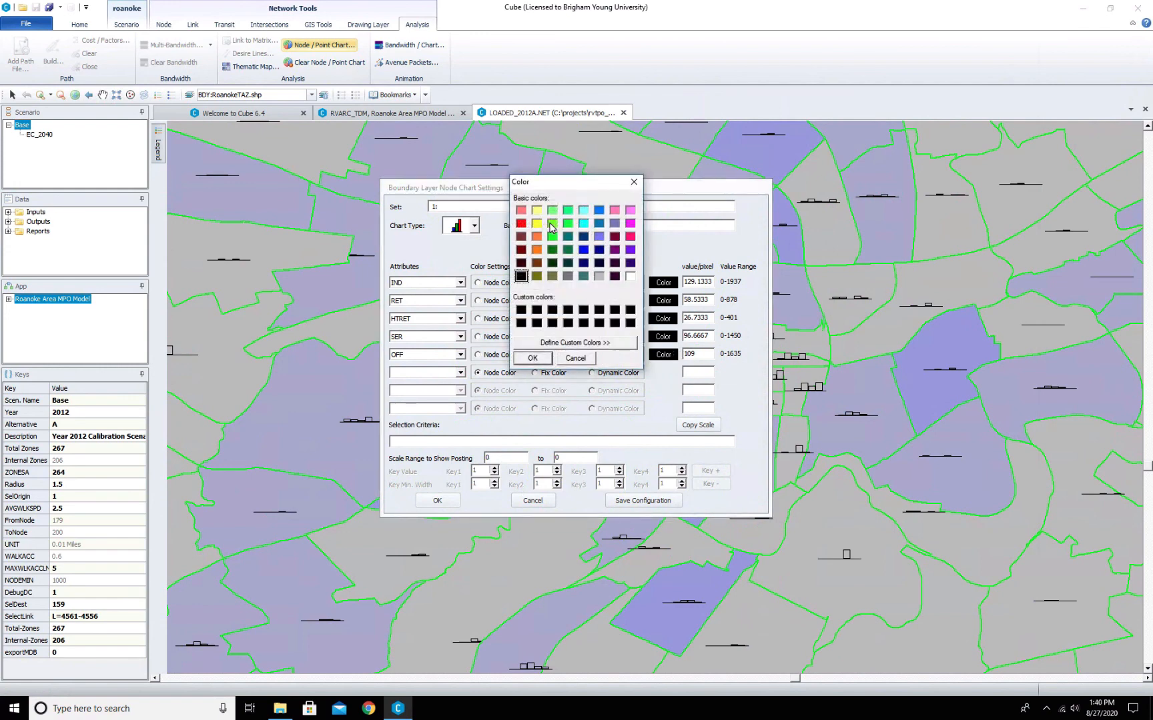
left_click(552, 224)
left_click(534, 358)
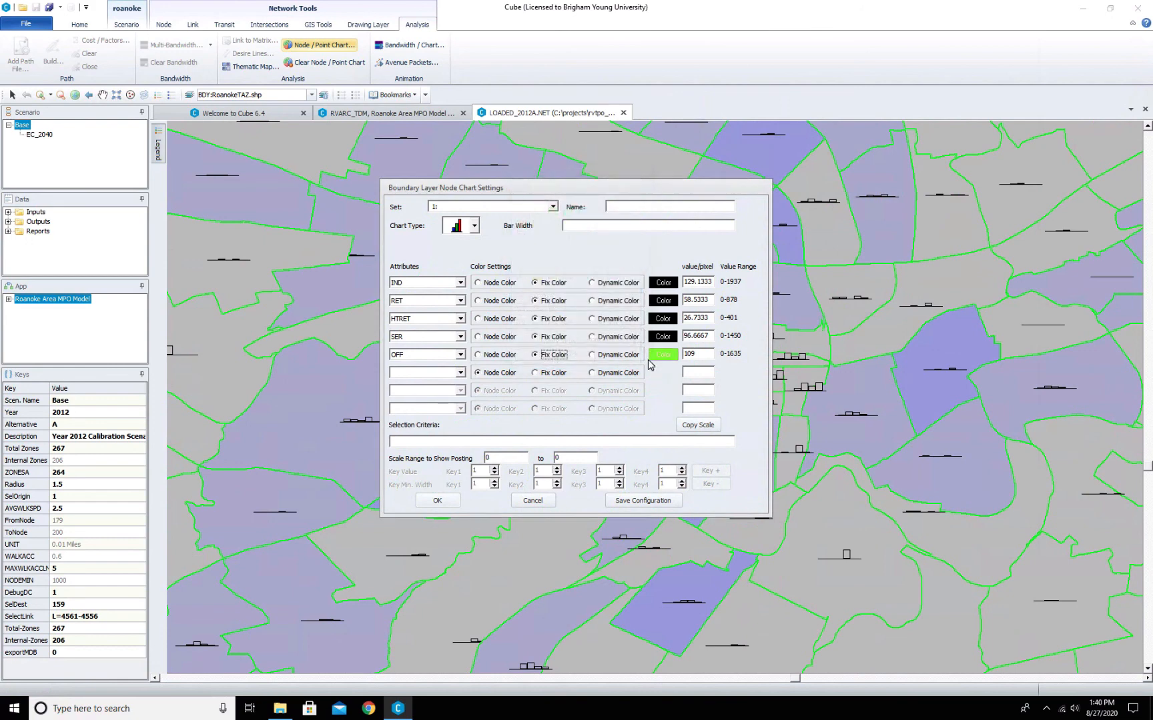
- Set the SER bar color to blue
left_click(660, 338)
left_click(600, 224)
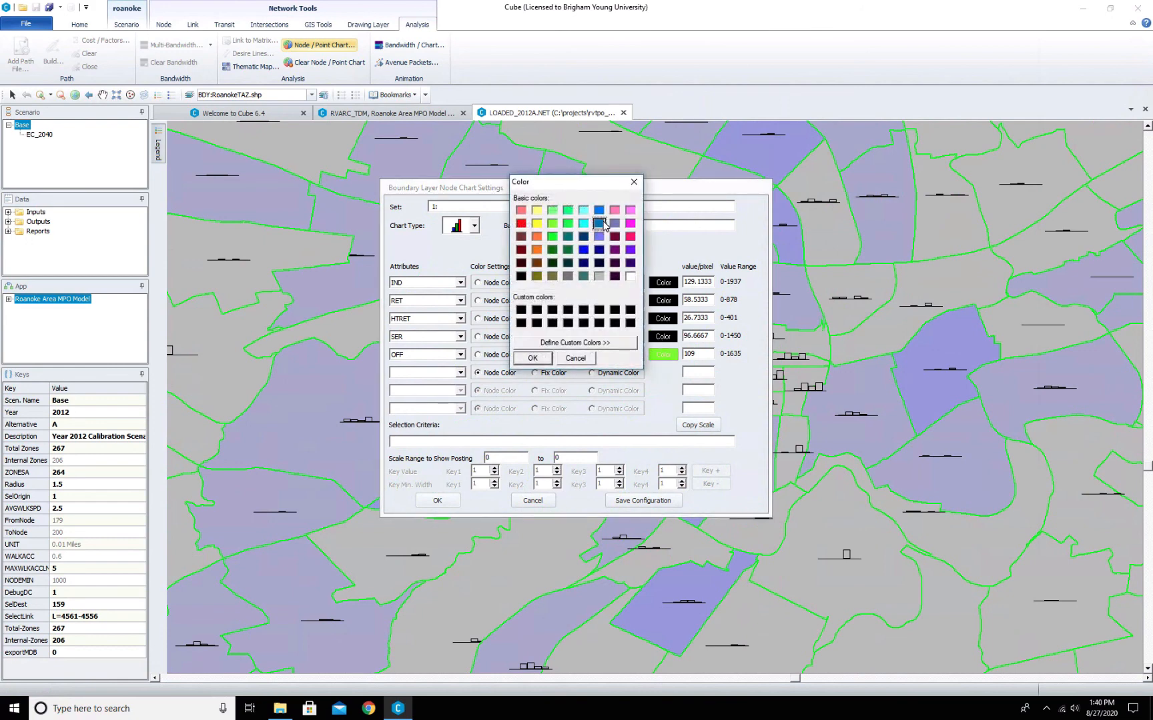
left_click(540, 358)
- Set the HTRET bar color to magenta
left_click(663, 319)
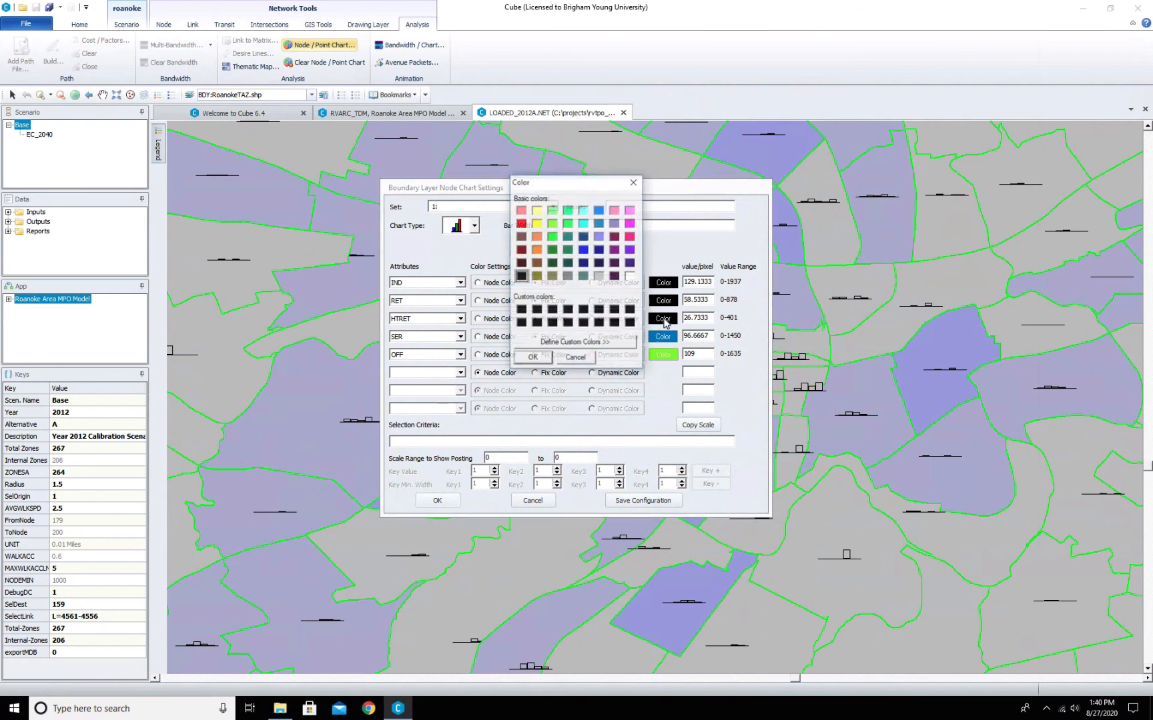
left_click(630, 224)
left_click(532, 360)
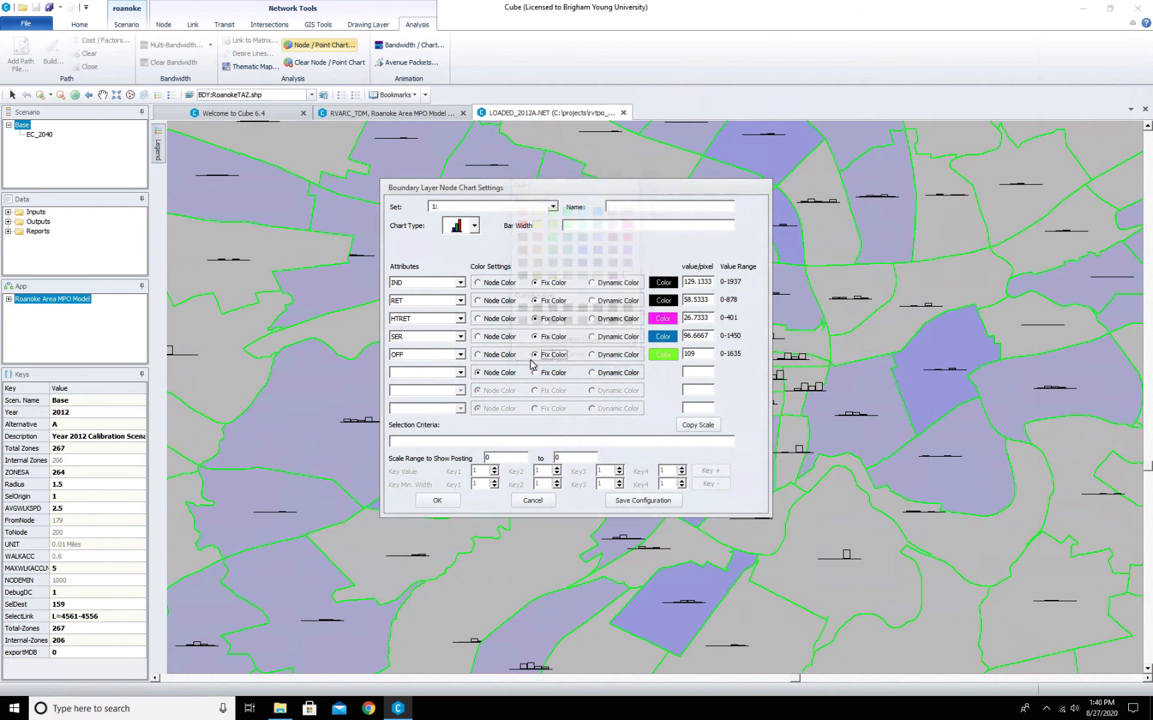
- Set the RET bar color to orange and apply the node chart settings
left_click(667, 301)
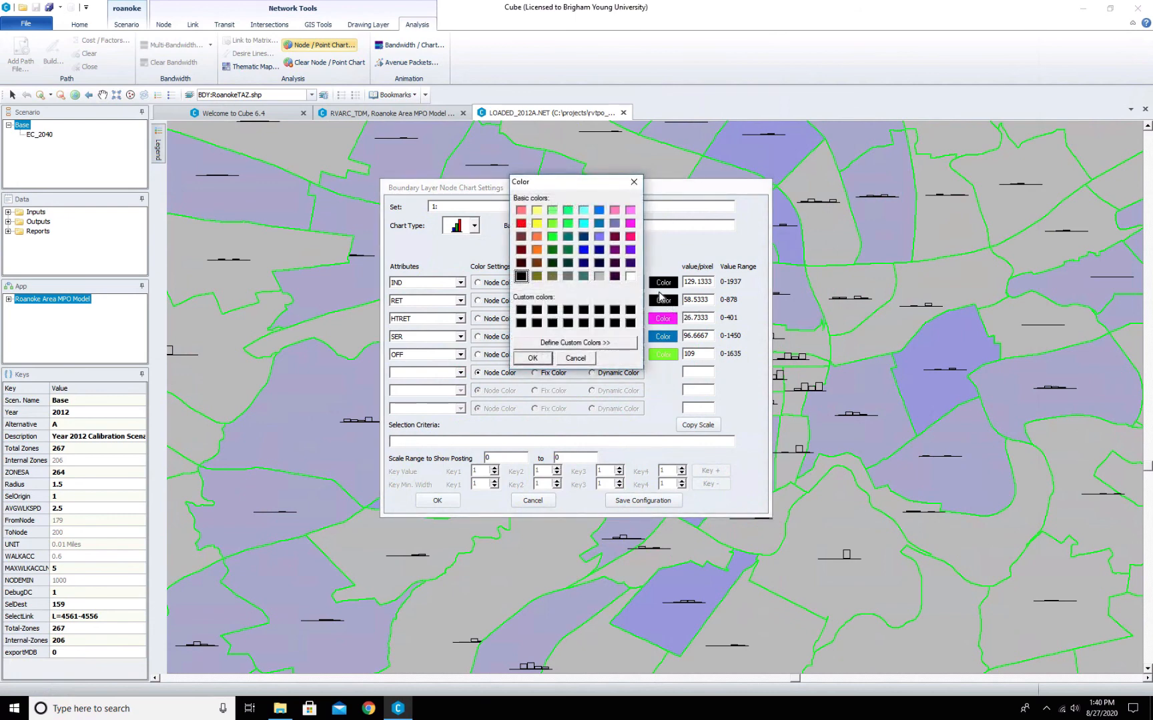
left_click(537, 251)
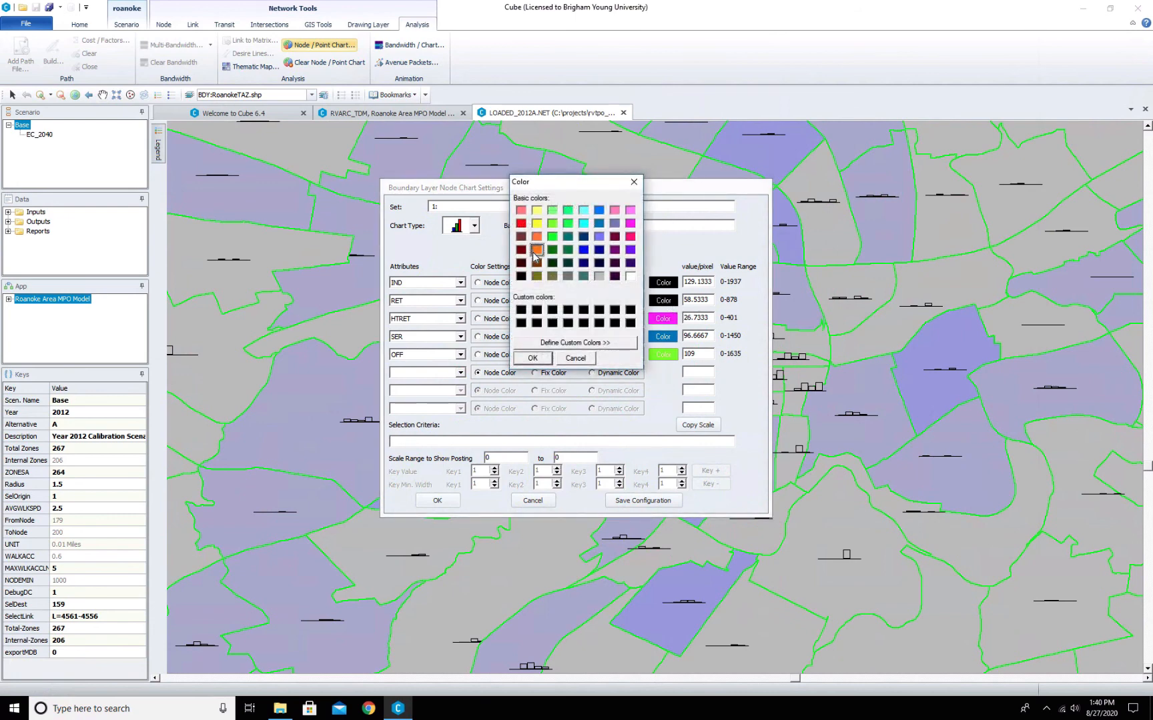
left_click(533, 359)
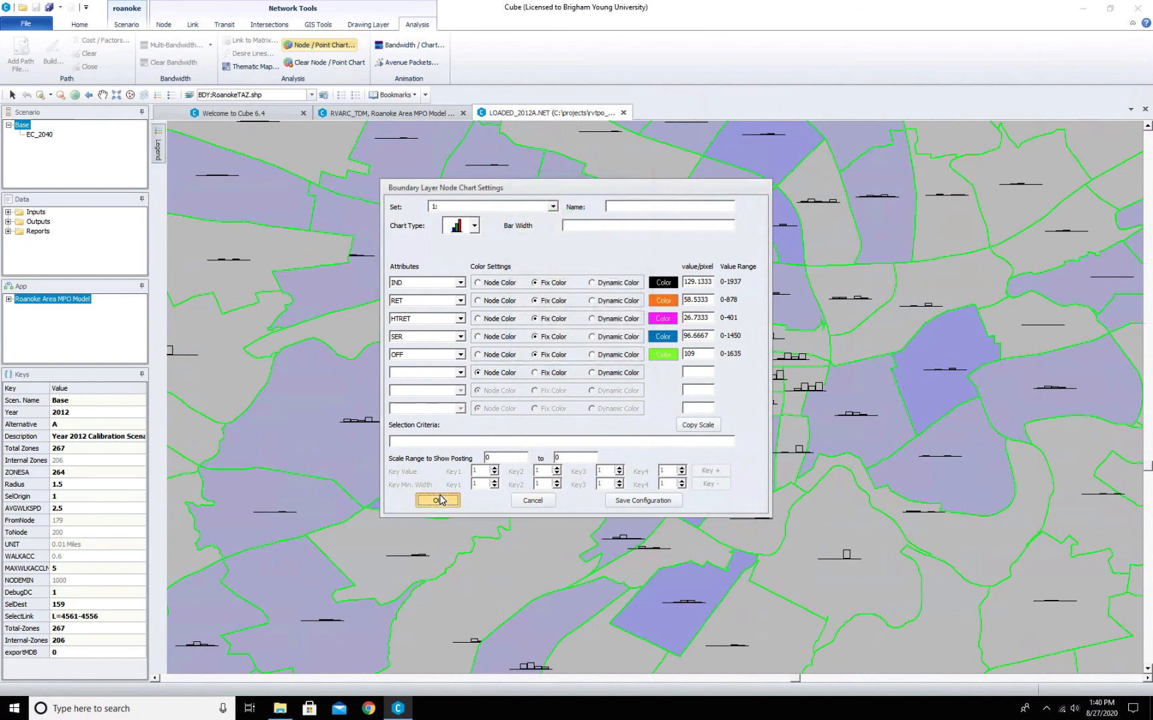
left_click(439, 500)
left_click(572, 383)
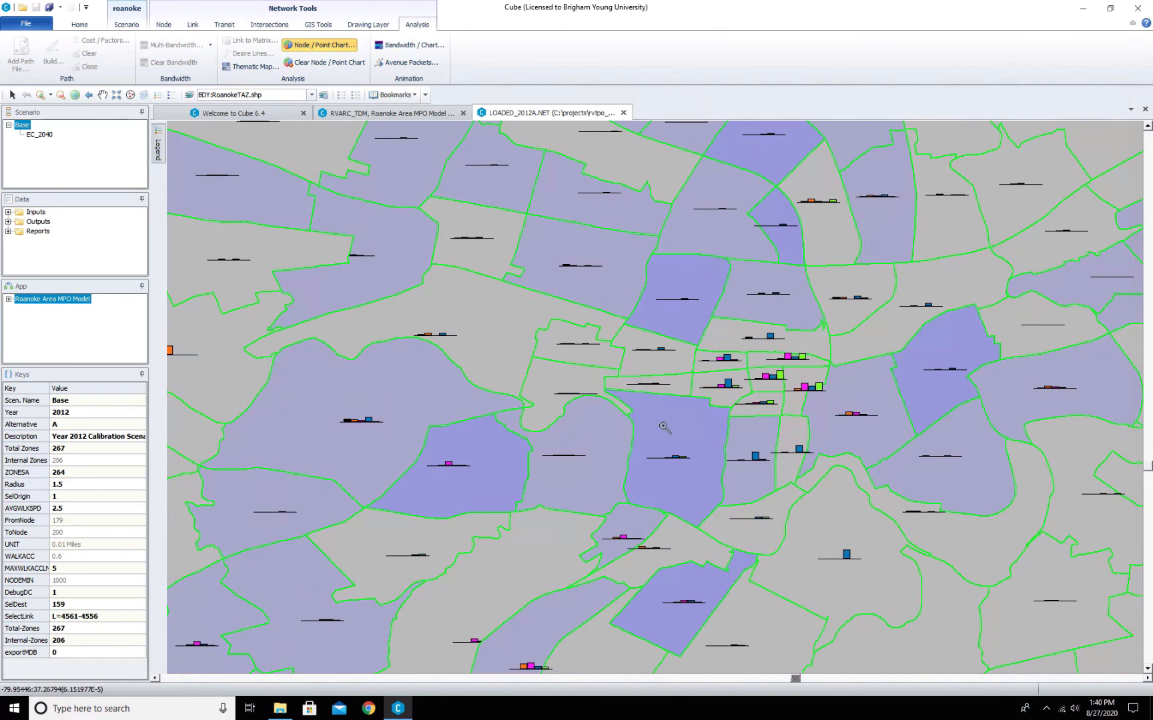
- Make the HWY:LOADED_2012A.NET layer active and show the 1:TOTAL VOLUME multi-bandwidth
left_click(311, 95)
left_click(256, 116)
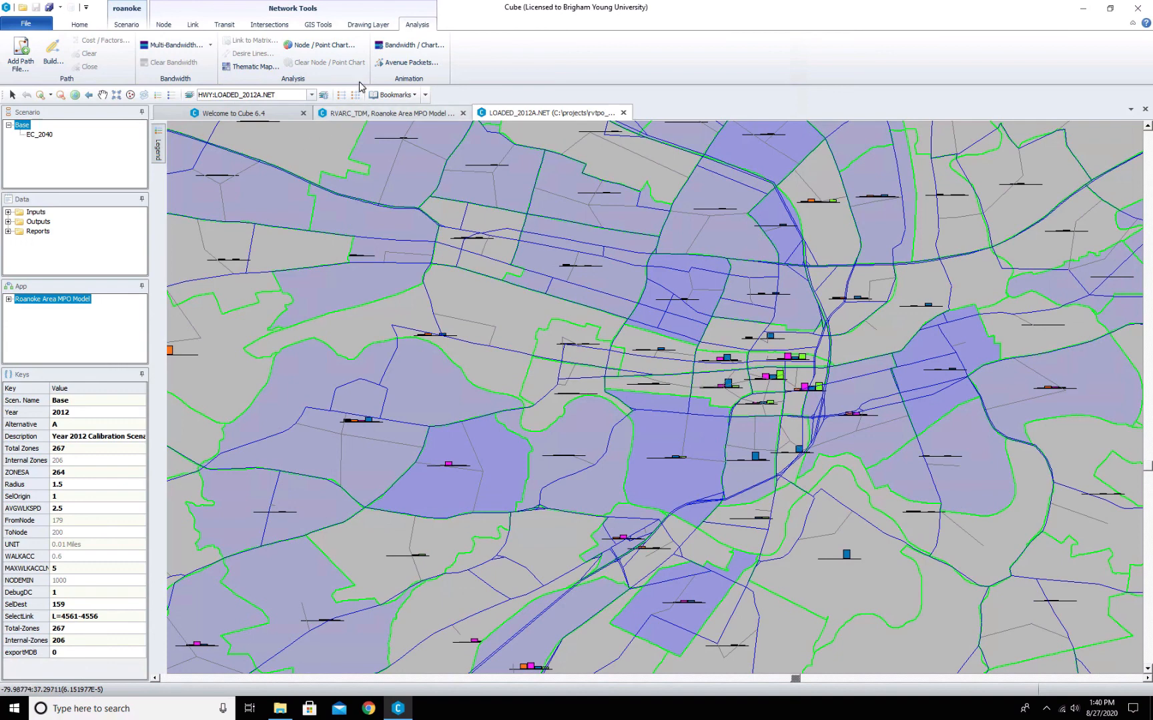
left_click(210, 45)
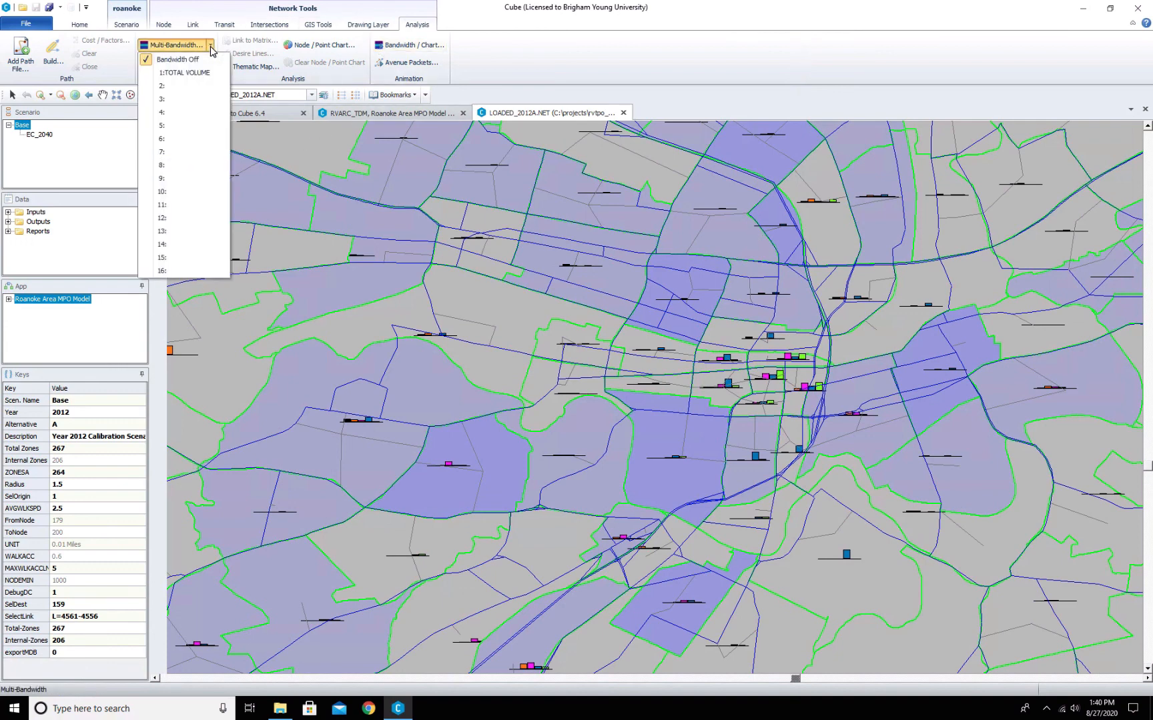
left_click(179, 73)
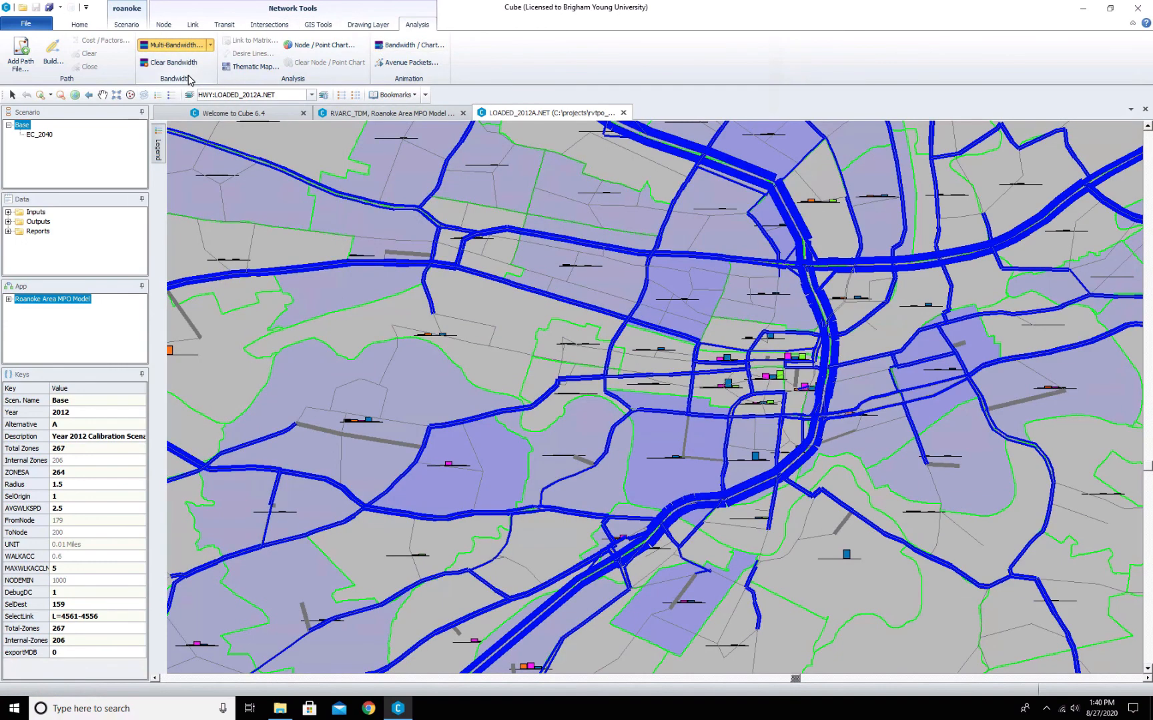